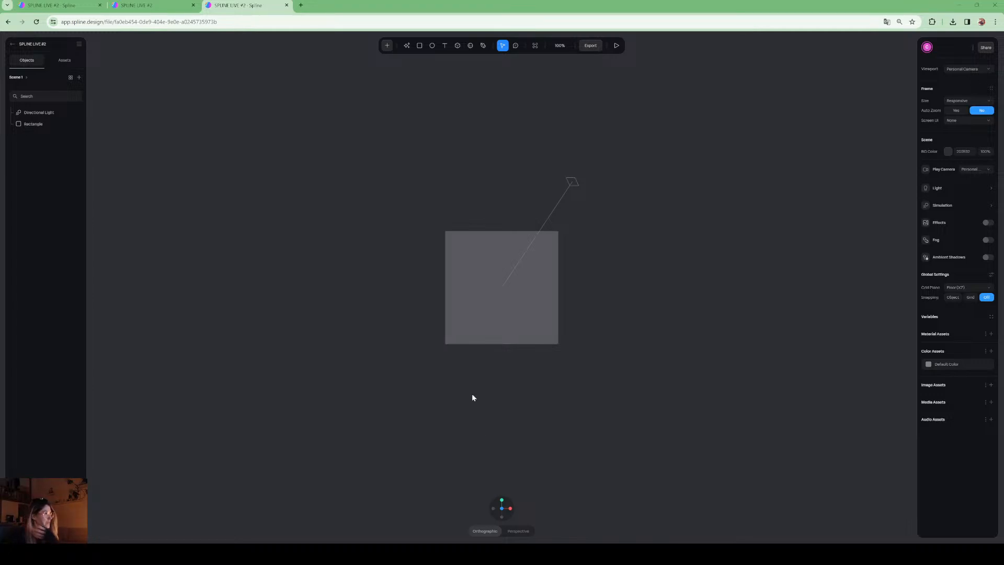
Examine the published lens-effect scene in the other browser tab and return to the editor.
left_click(160, 8)
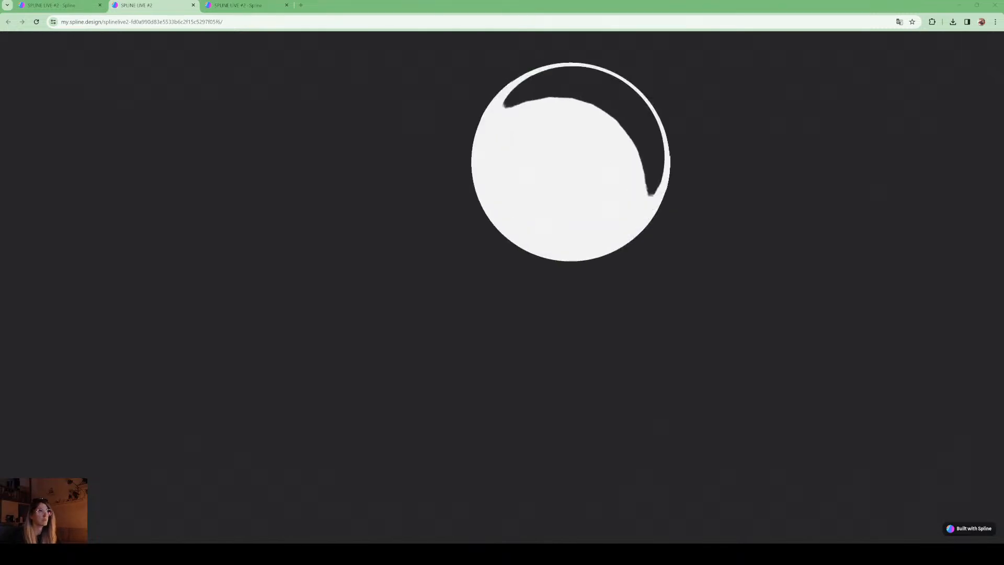
left_click(234, 6)
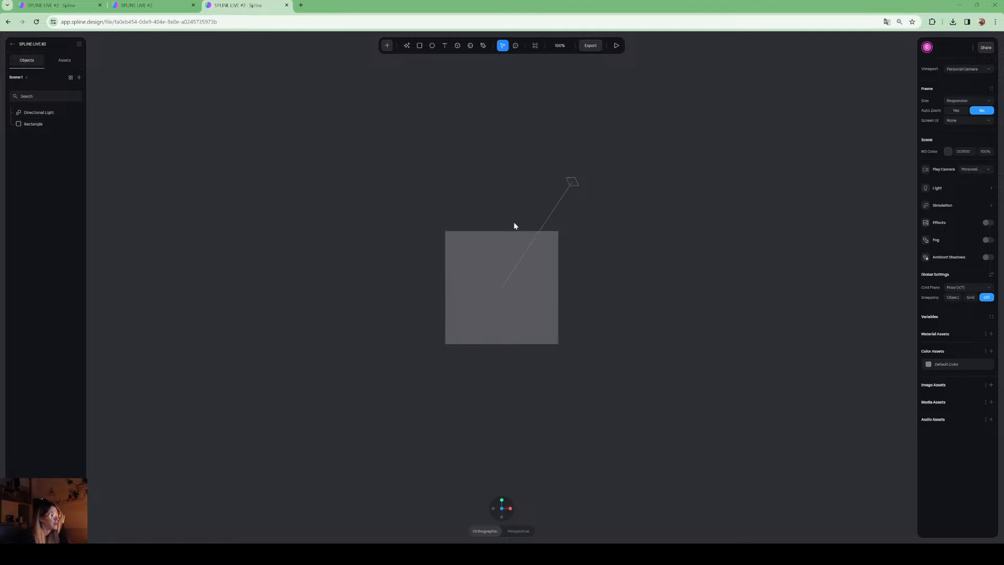
left_click(161, 5)
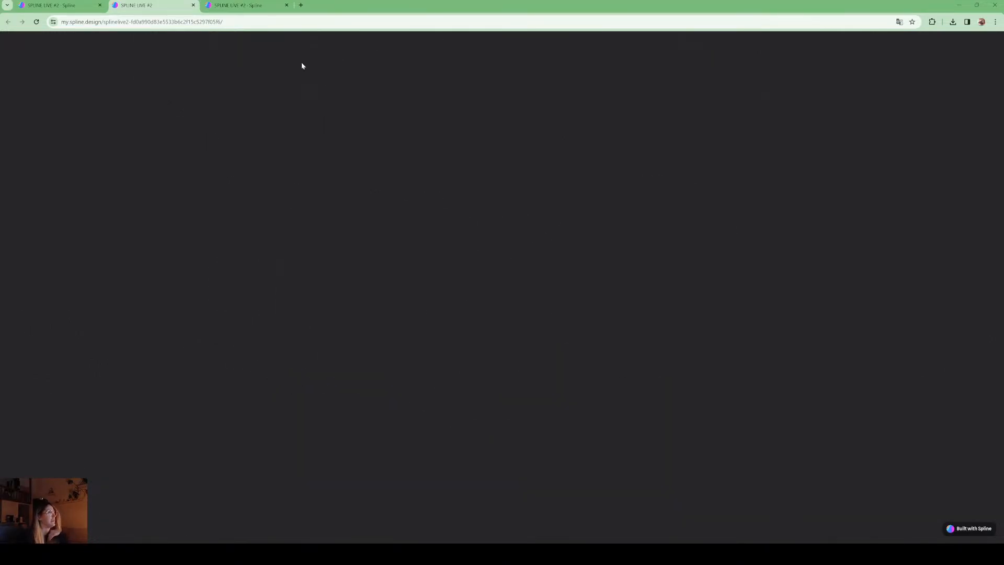
key("ctrl+Tab")
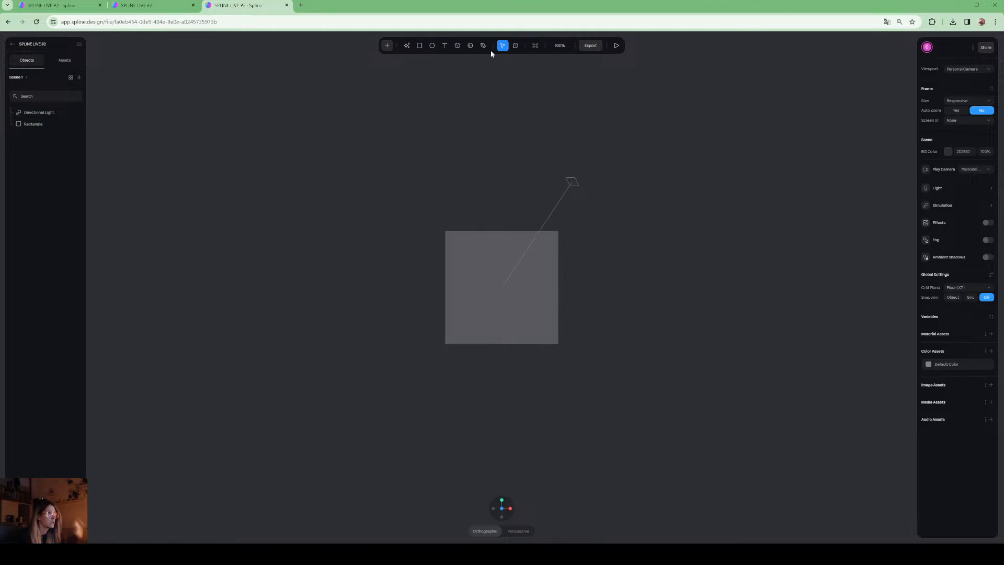
Draw a wide text box above the rectangle and set its content to "Delight".
left_click(444, 46)
left_click_drag(389, 139, 664, 229)
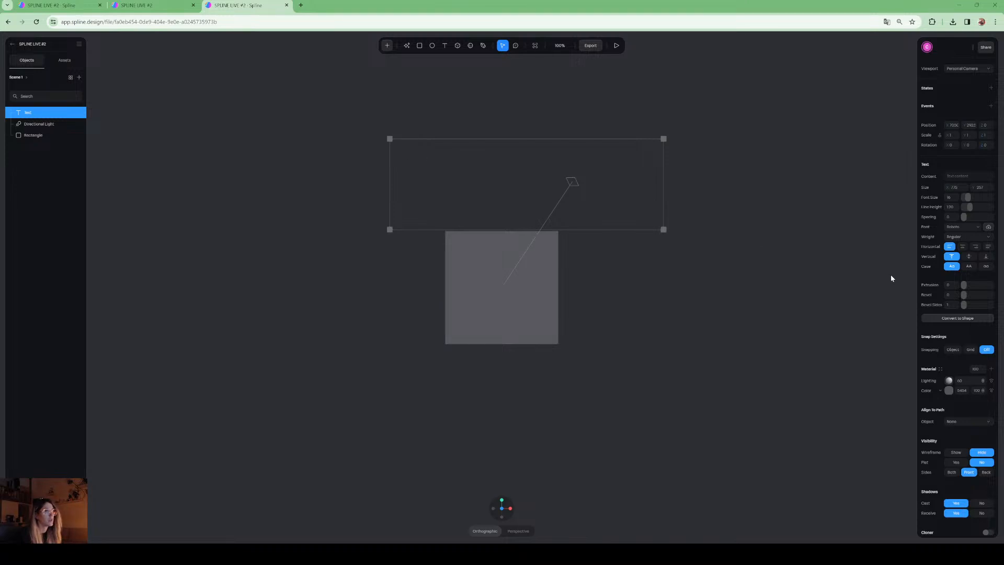
left_click(961, 176)
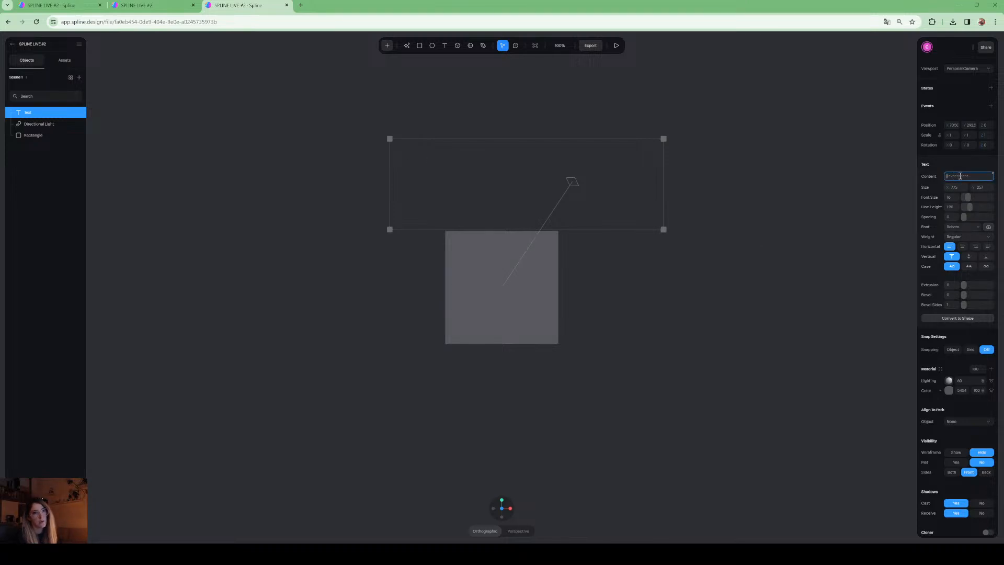
type("Th")
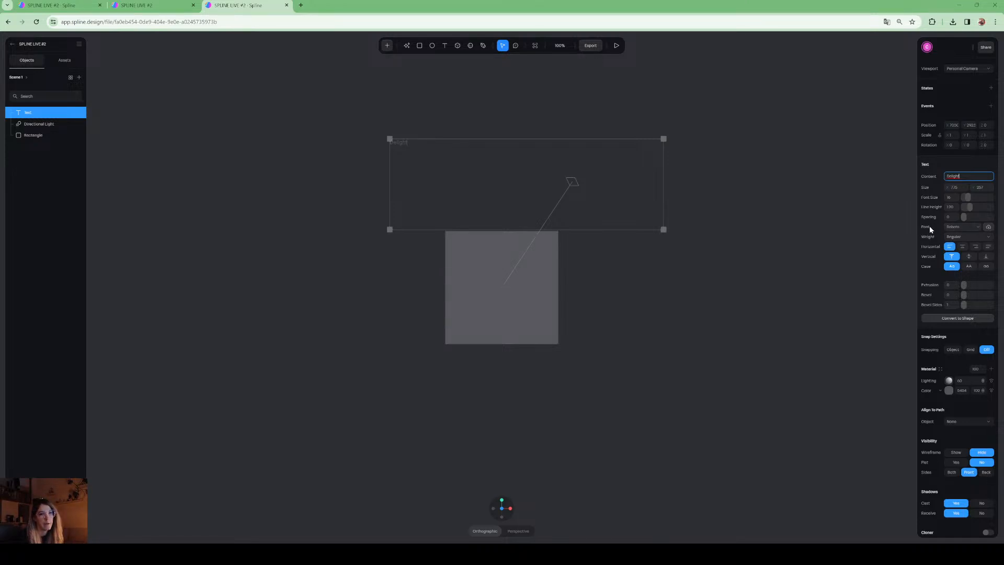
Try the Ribeye, Reem Kufi Ink and Reem Kufi fonts on the Delight text.
left_click(952, 227)
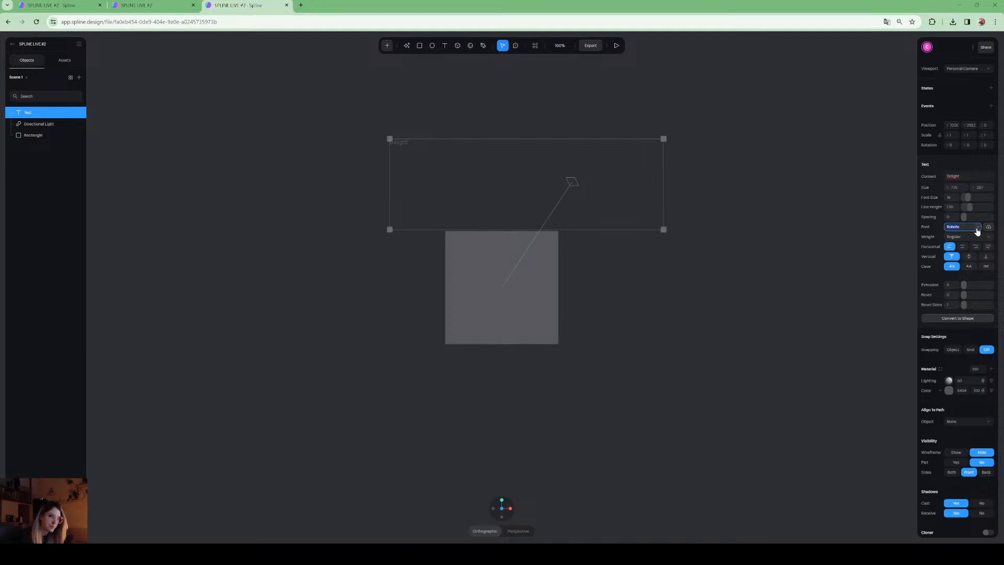
left_click(977, 232)
left_click(965, 232)
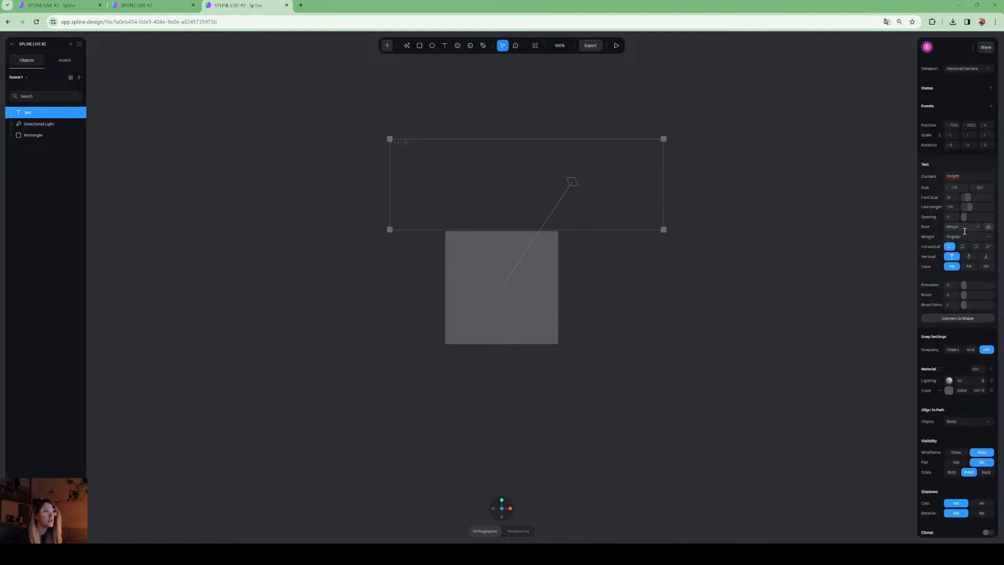
left_click(977, 227)
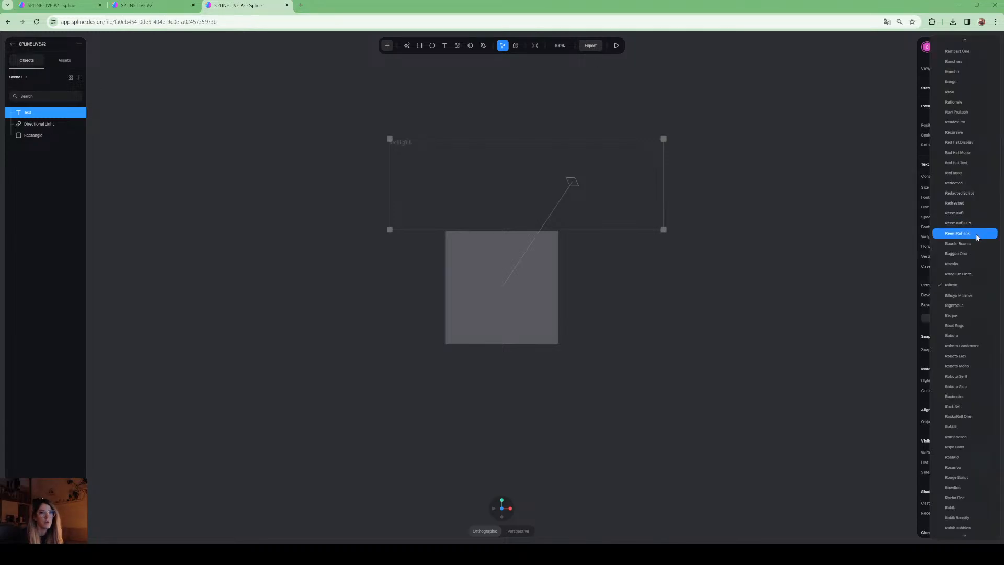
left_click(976, 232)
left_click(977, 228)
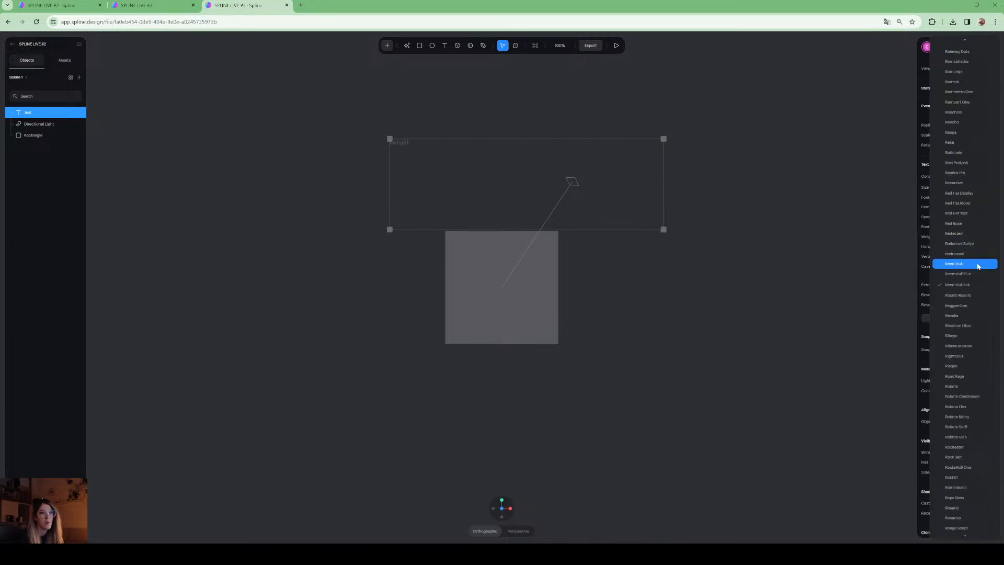
left_click(921, 264)
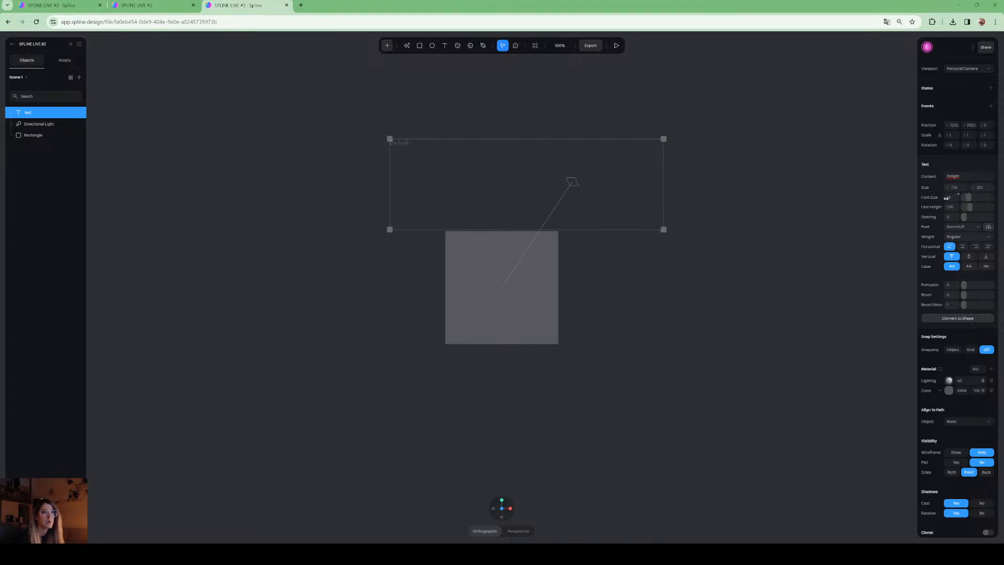
Enlarge the text's font size to about 400 and widen its box until the whole word fits on one line.
left_click_drag(948, 198, 8, 198)
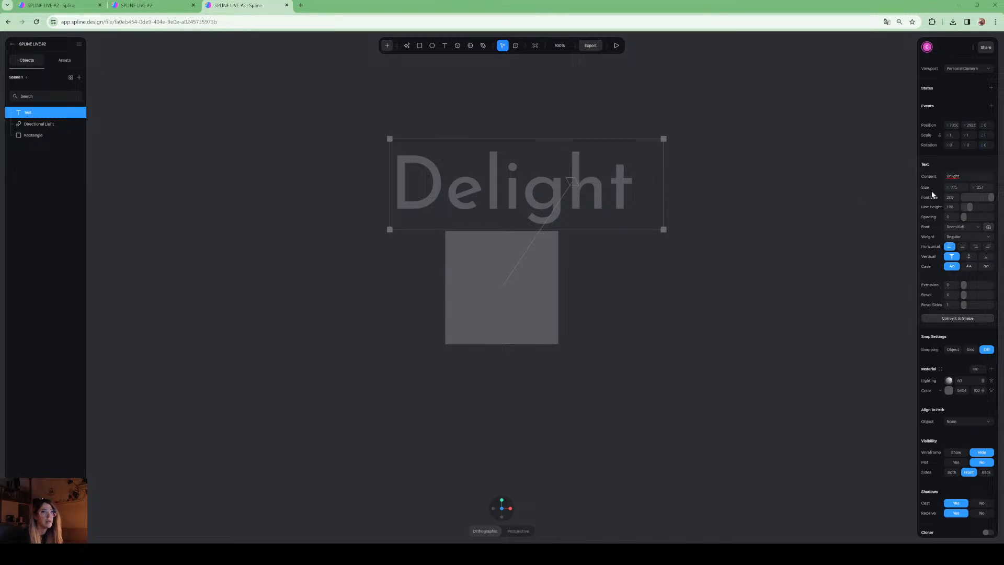
left_click_drag(951, 197, 976, 196)
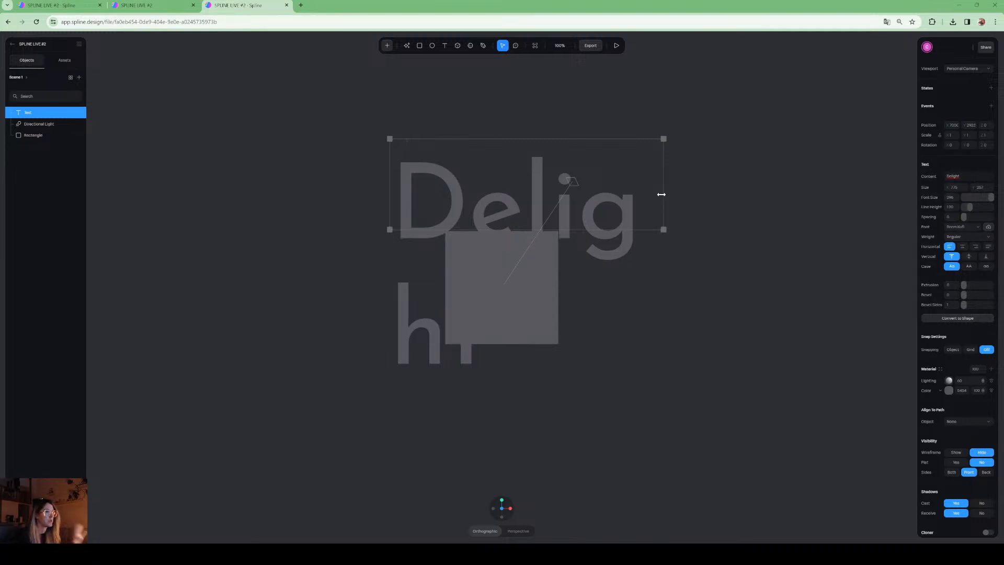
left_click_drag(663, 194, 813, 199)
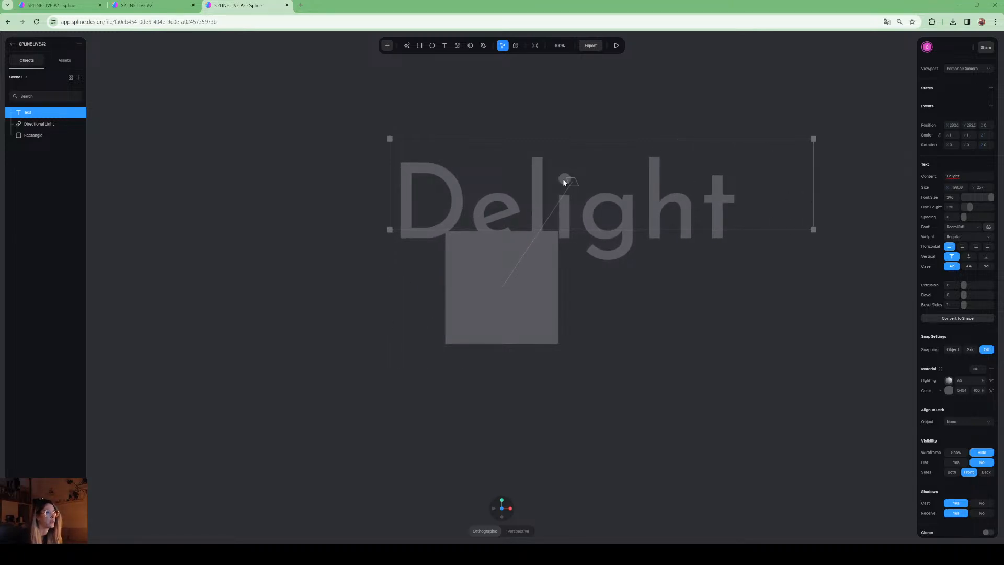
Move the text up and to the left so that it sits just above the rectangle.
left_click_drag(545, 178, 449, 147)
left_click(584, 105)
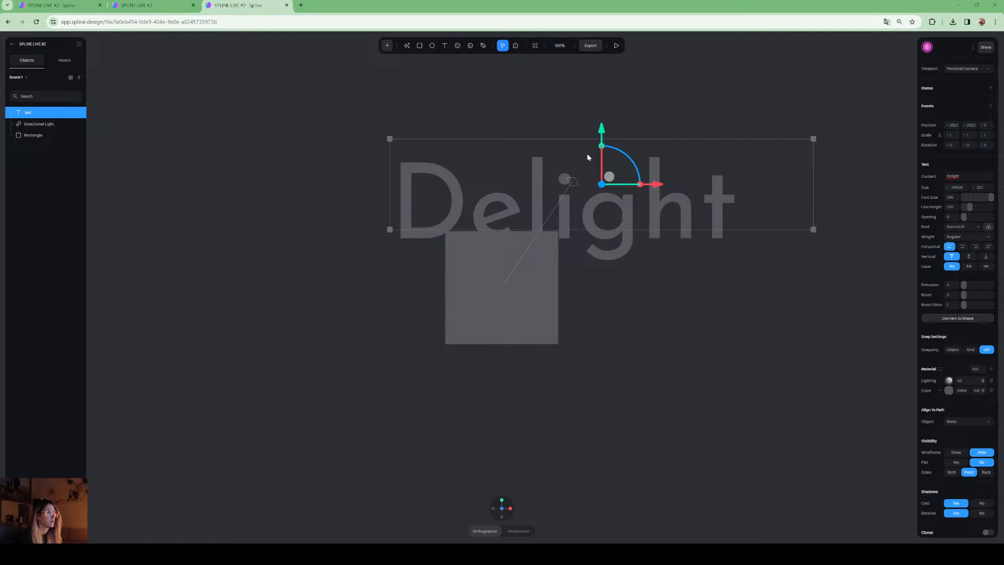
left_click_drag(609, 176, 537, 144)
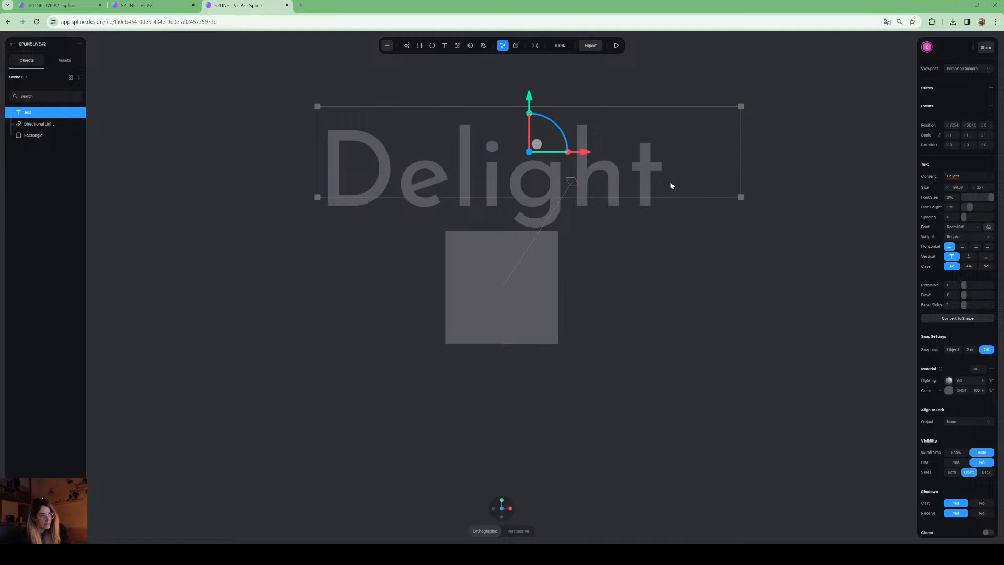
Upload a custom high-contrast serif font and apply it to the Delight text.
double_click(558, 190)
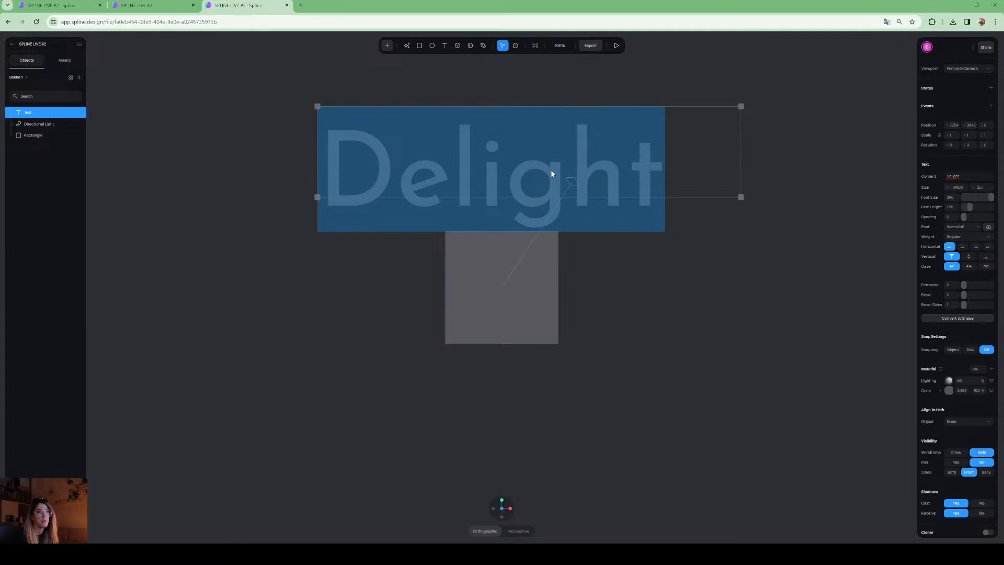
left_click(989, 227)
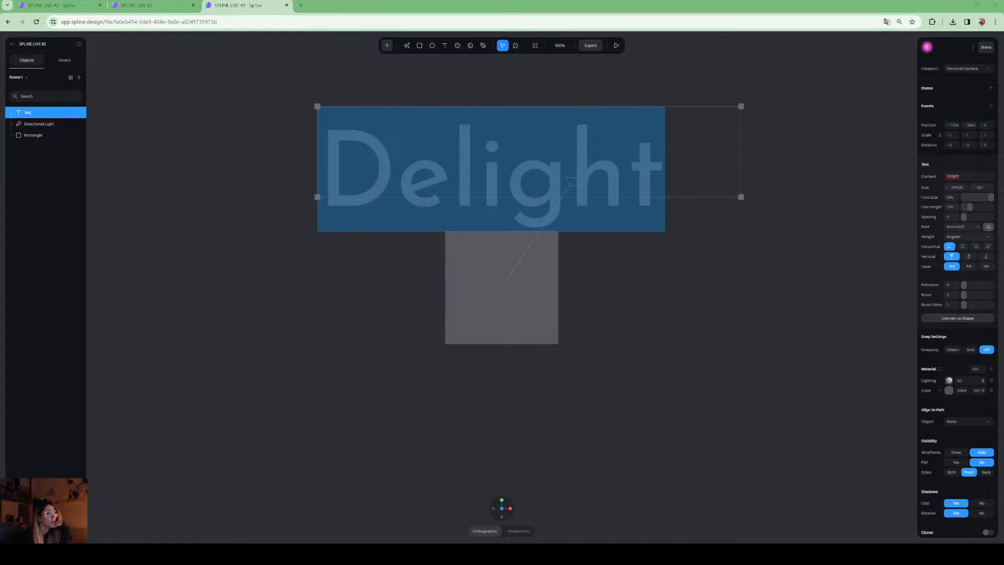
left_click(411, 482)
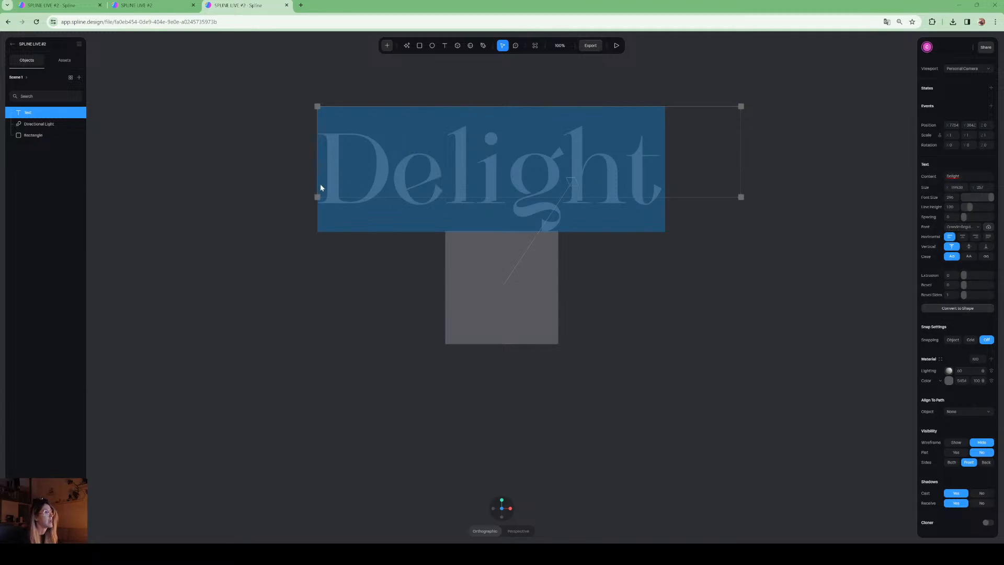
key("Escape")
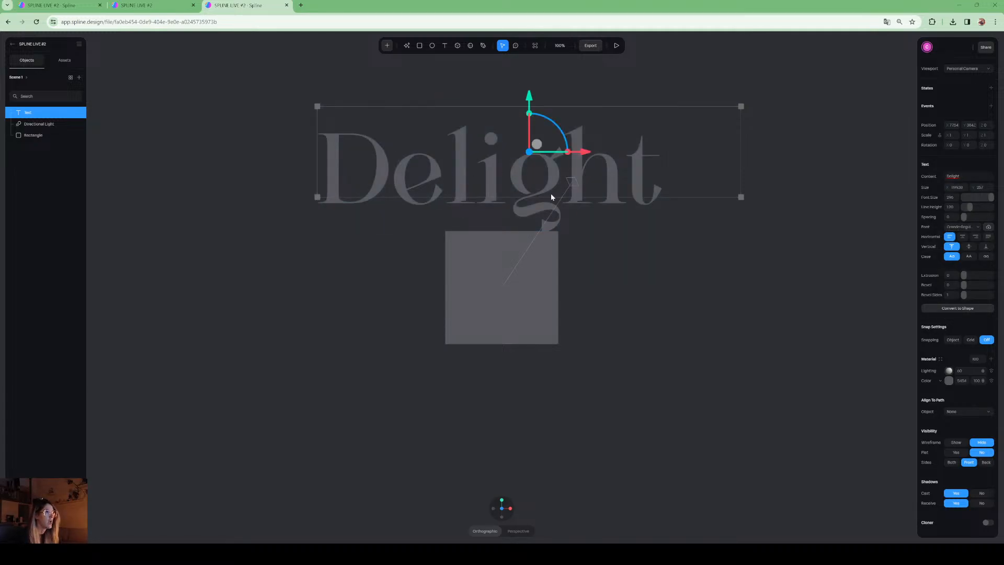
Move the text down to the middle of the scene, level with the rectangle, and deselect it.
left_click_drag(540, 145, 533, 257)
left_click(570, 233)
left_click(514, 265)
left_click(621, 163)
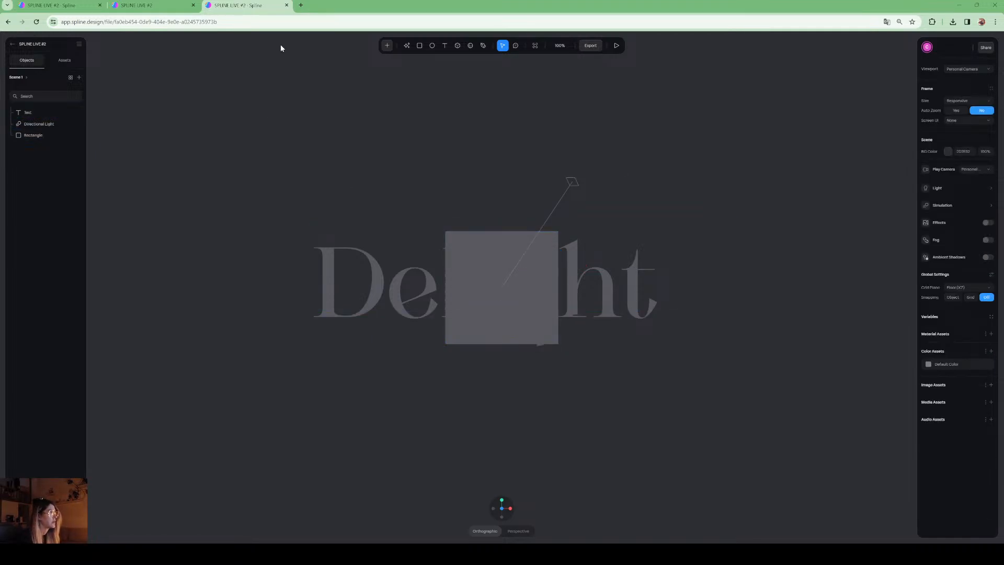
Check how the text looks through the lens in the published scene, and return to the editor.
left_click(150, 7)
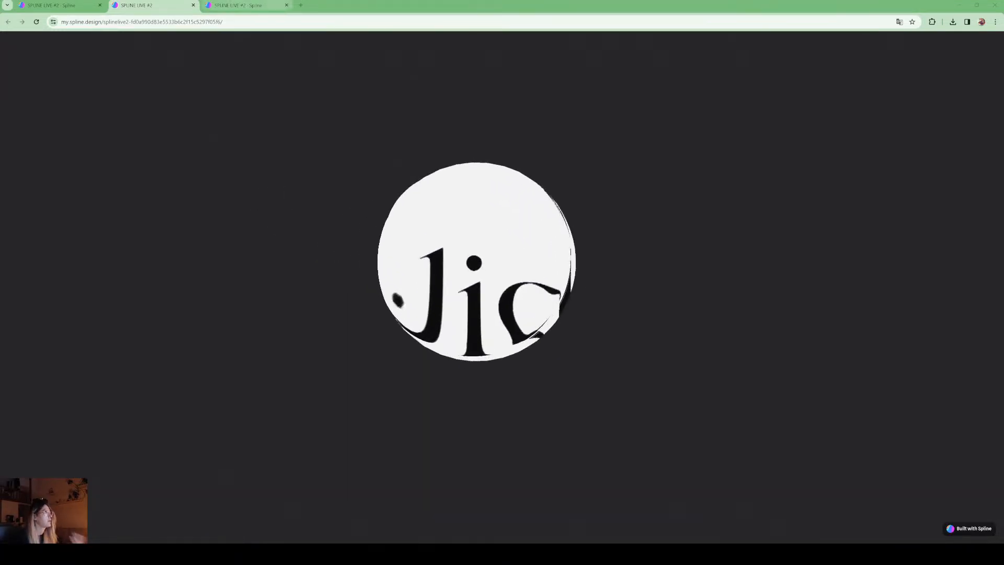
left_click(246, 6)
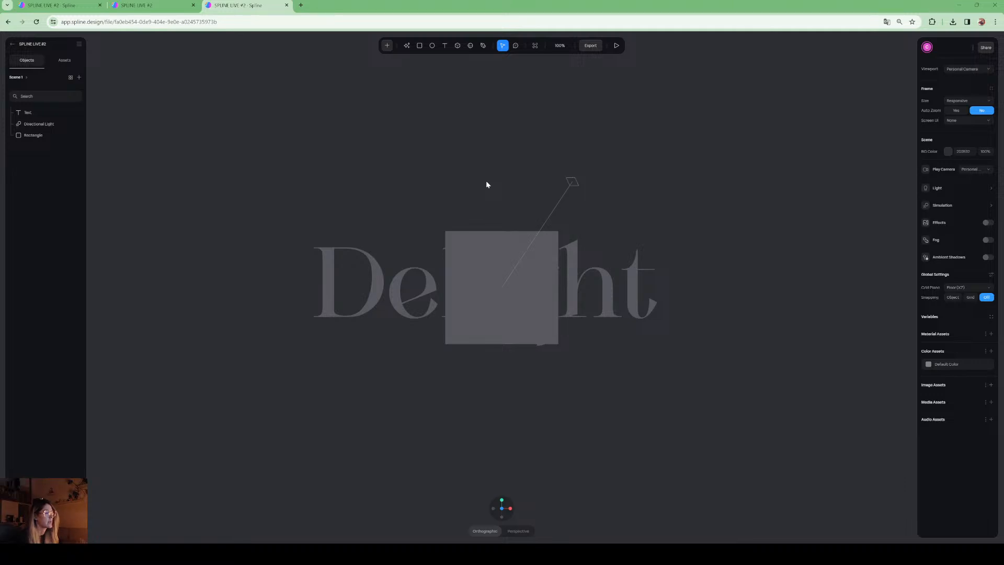
Delete the rectangle that covers the text.
left_click(462, 341)
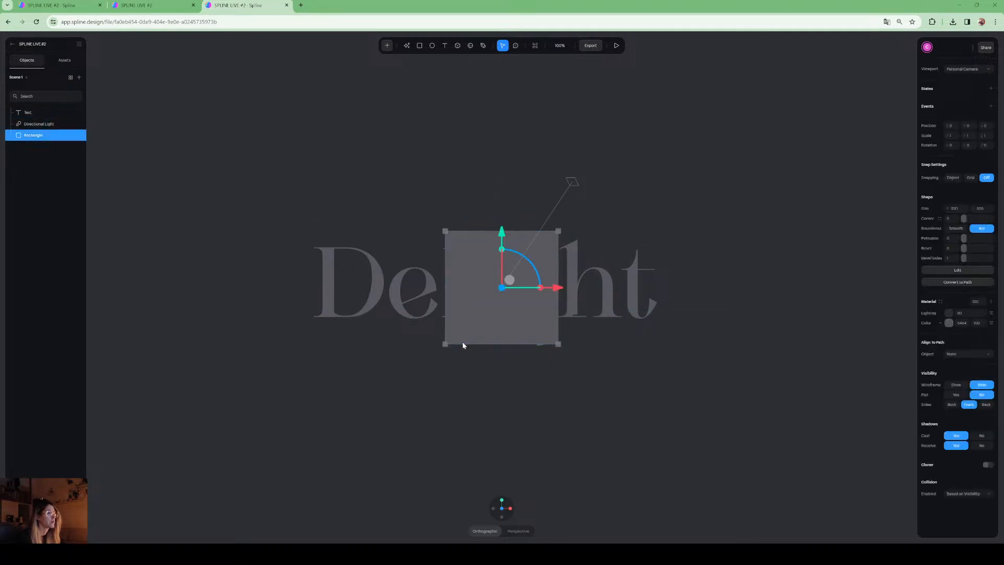
left_click_drag(556, 343, 637, 392)
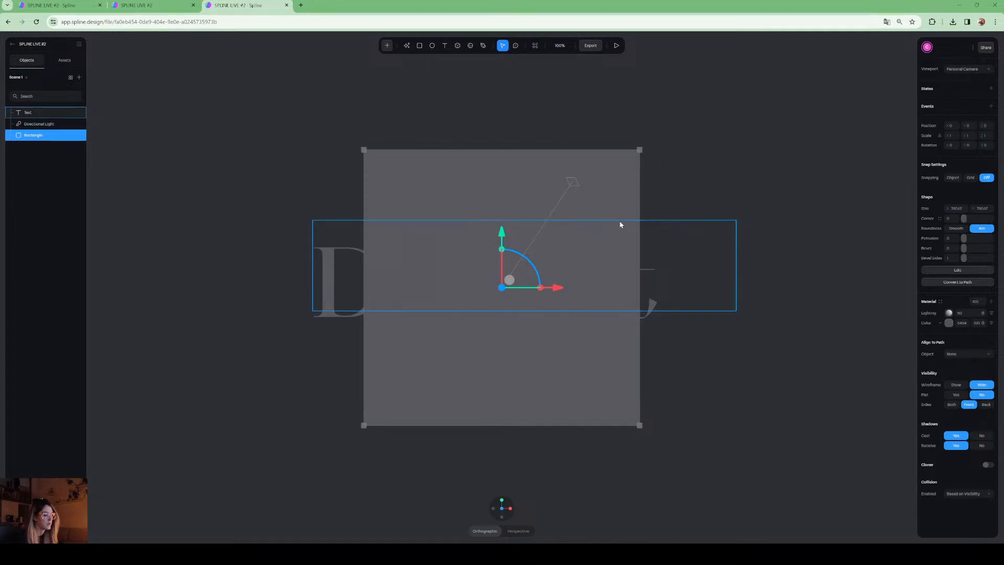
key("Delete")
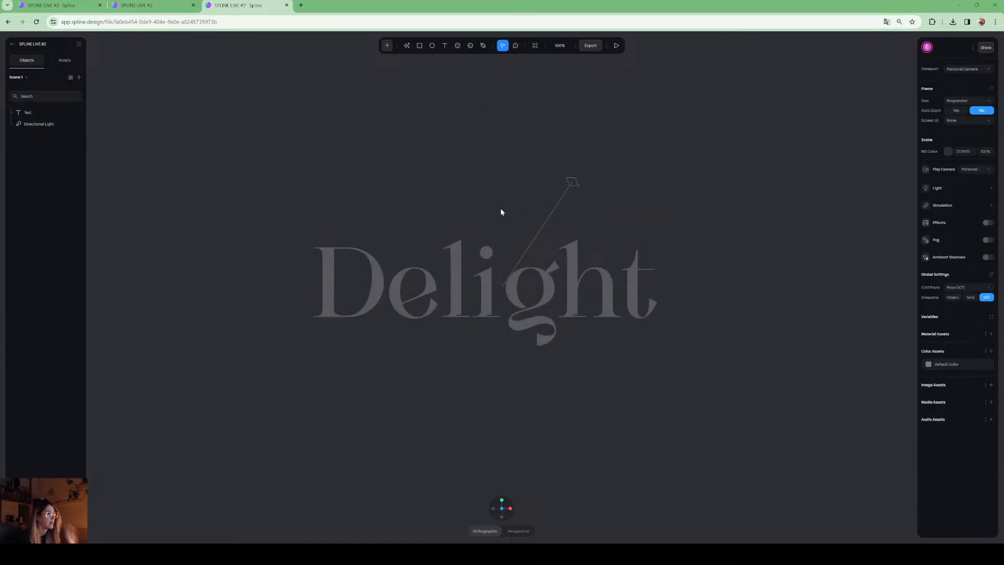
Draw a new square rectangle about 987 units wide over the text.
left_click(420, 46)
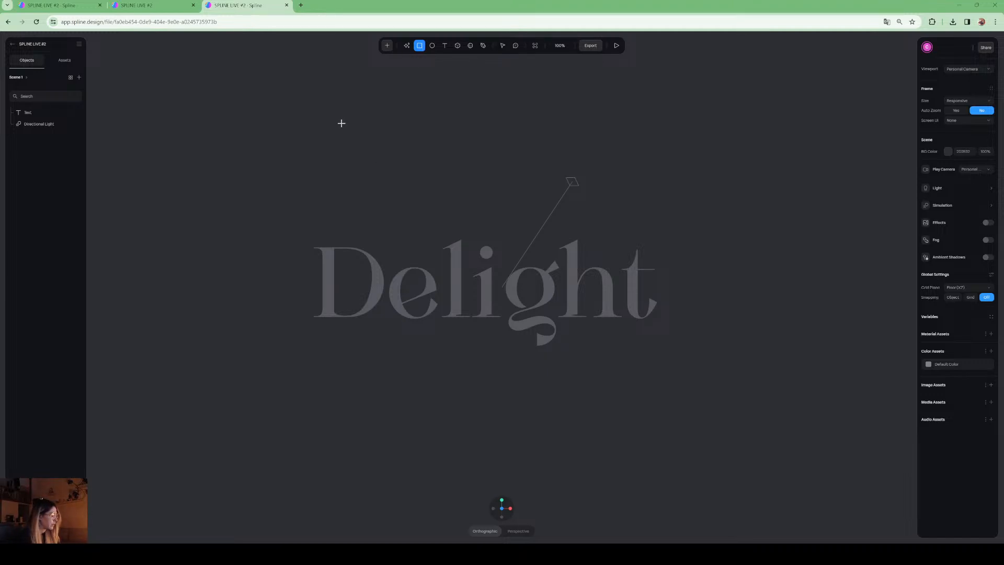
left_click_drag(338, 109, 603, 369)
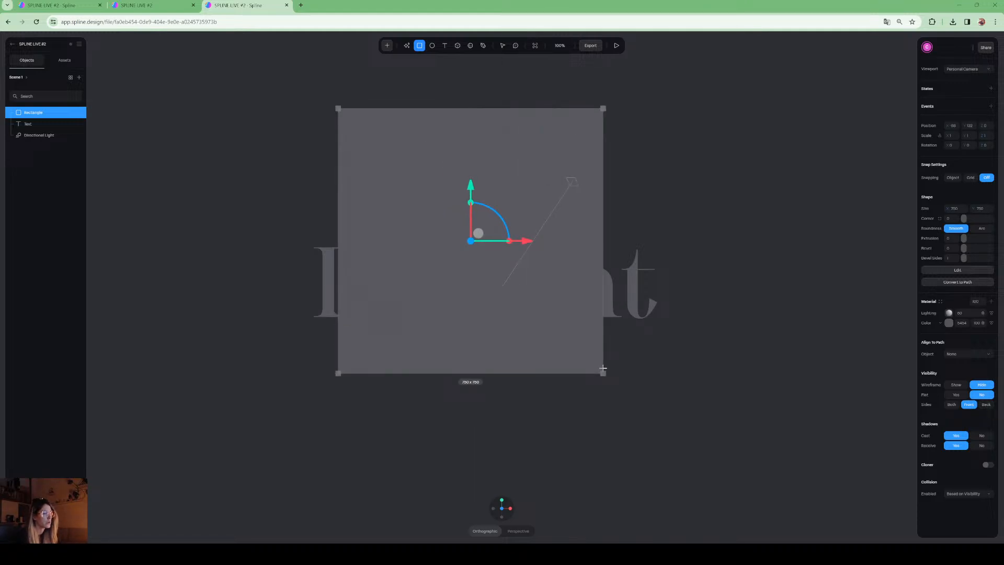
mouse_move(603, 368)
left_mouse_down()
mouse_move(690, 191)
mouse_move(686, 415)
mouse_move(648, 389)
mouse_move(708, 477)
mouse_move(687, 457)
left_mouse_up()
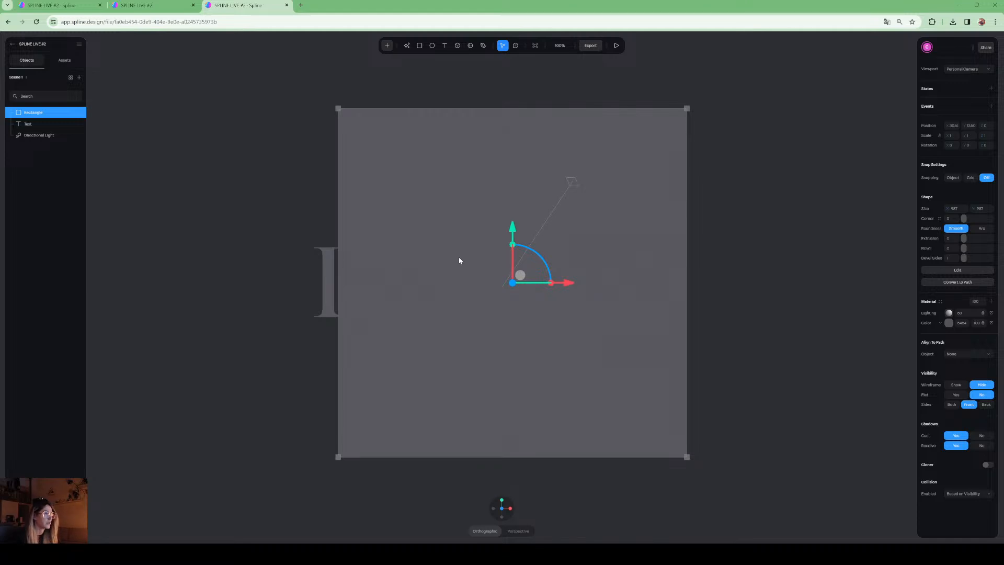
Enlarge the new square symmetrically about its centre to about 11,600 units per side, and deselect it.
scroll(474, 266, "down", 5)
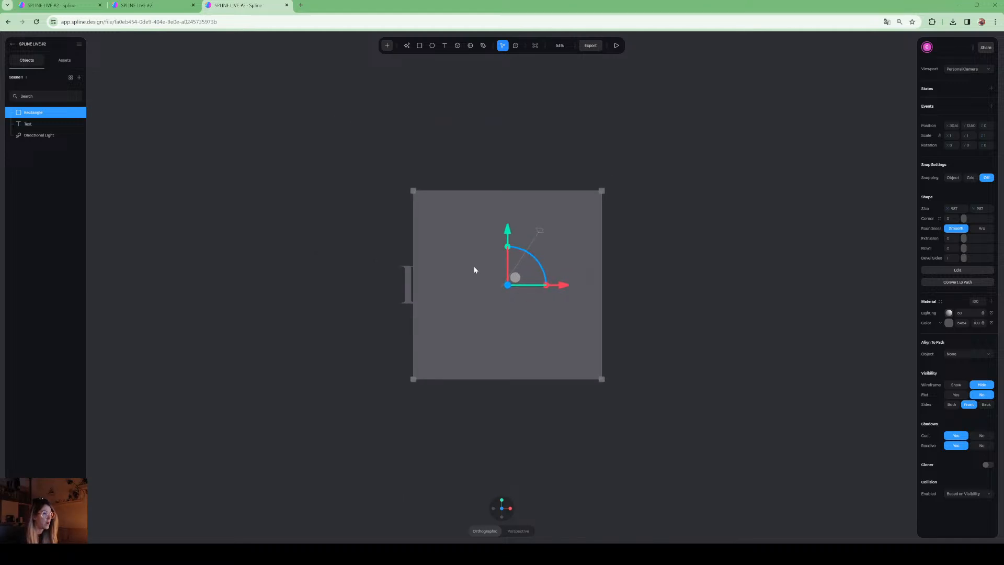
scroll(474, 266, "down", 4)
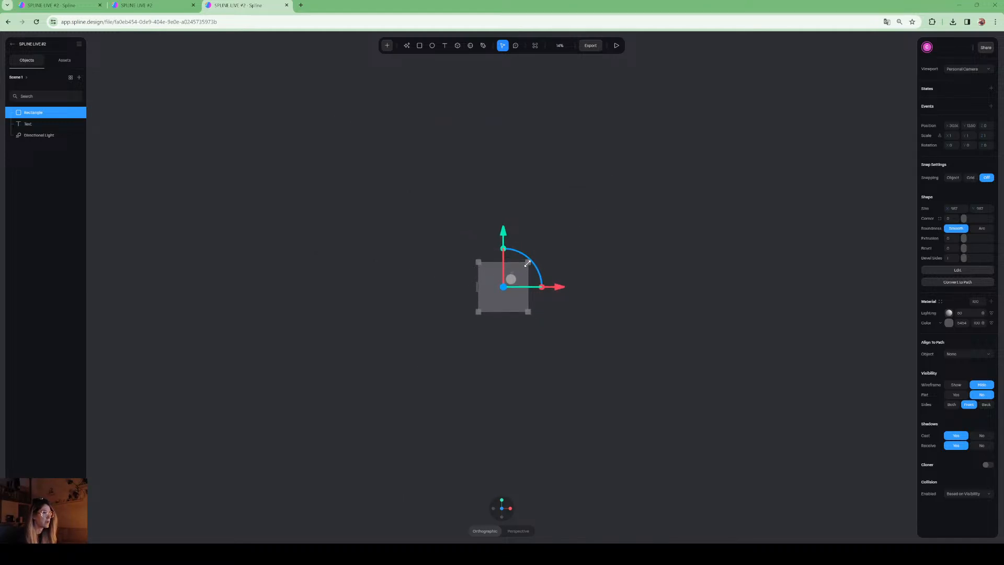
left_click_drag(527, 263, 605, 253)
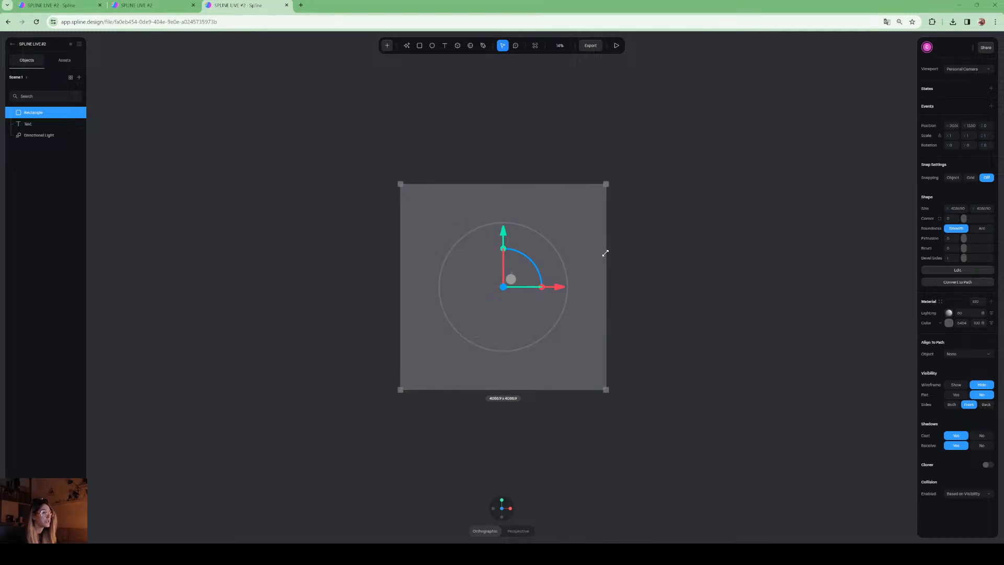
left_click_drag(606, 253, 794, 109)
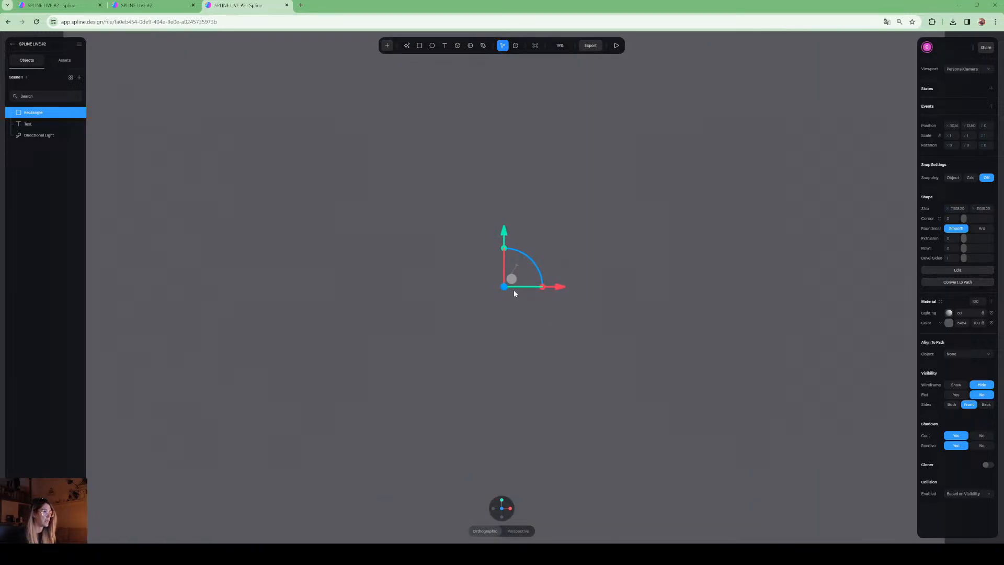
left_click(808, 250)
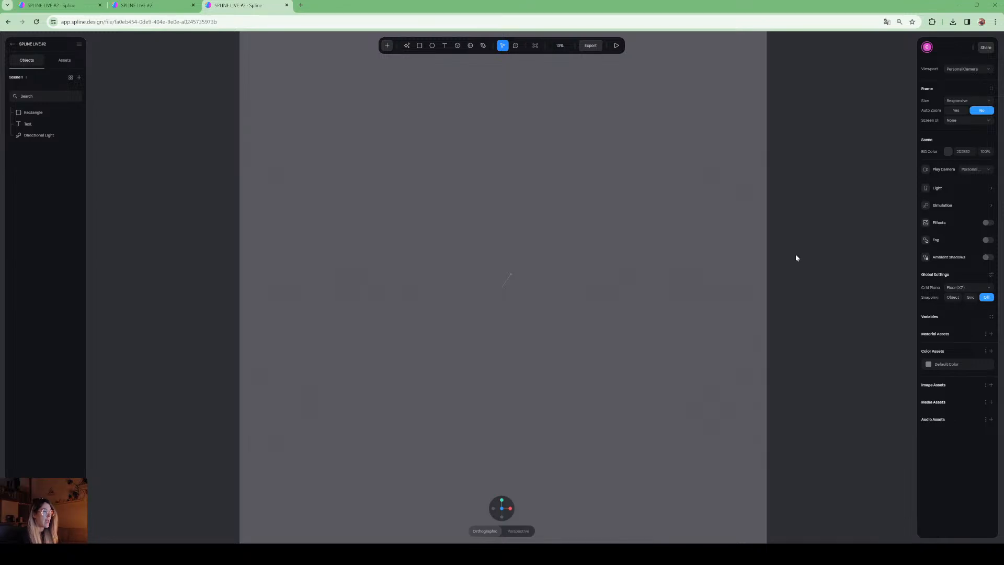
Draw a sphere over the large square and move it to the centre of the scene.
left_click(471, 47)
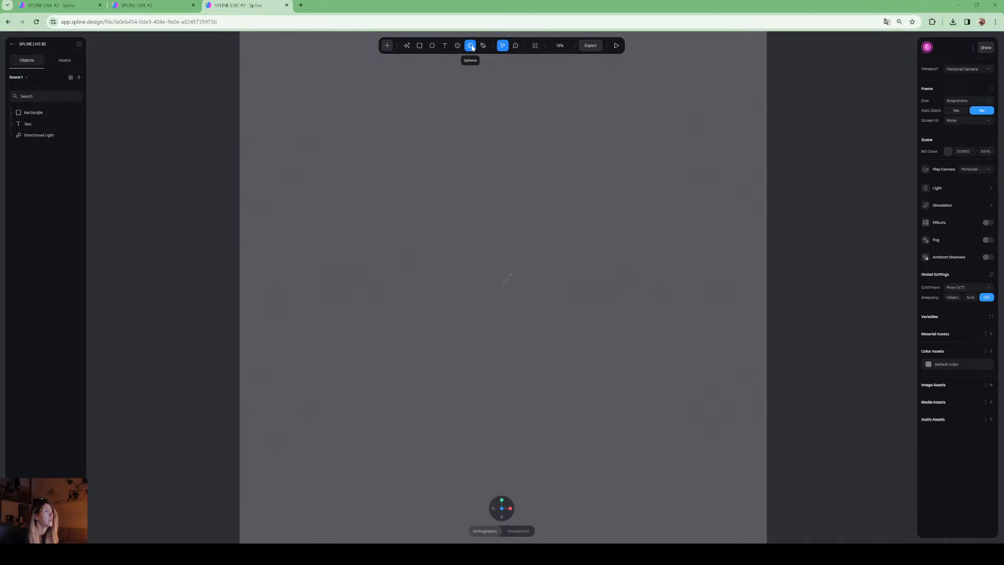
left_click(472, 48)
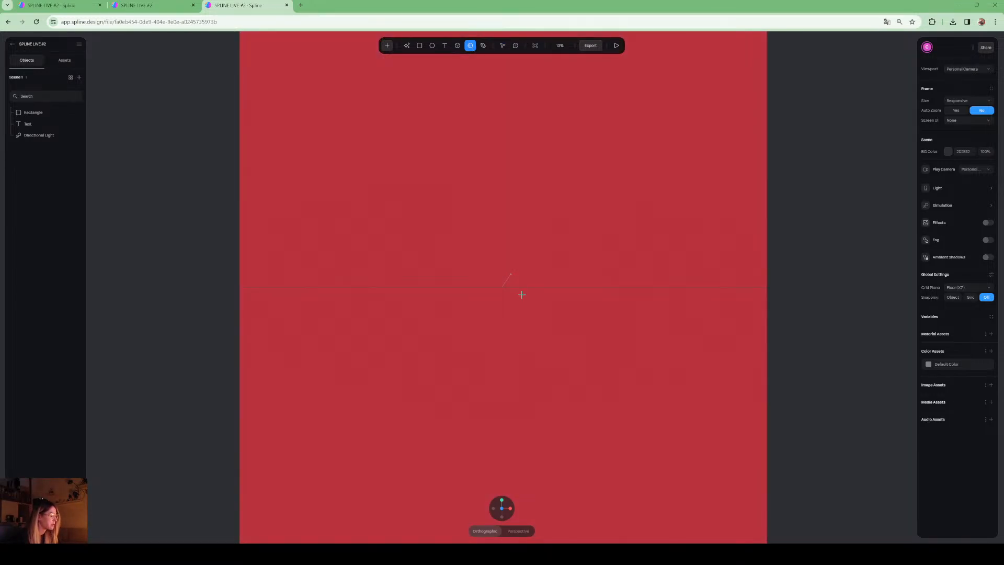
left_click_drag(480, 234, 501, 261)
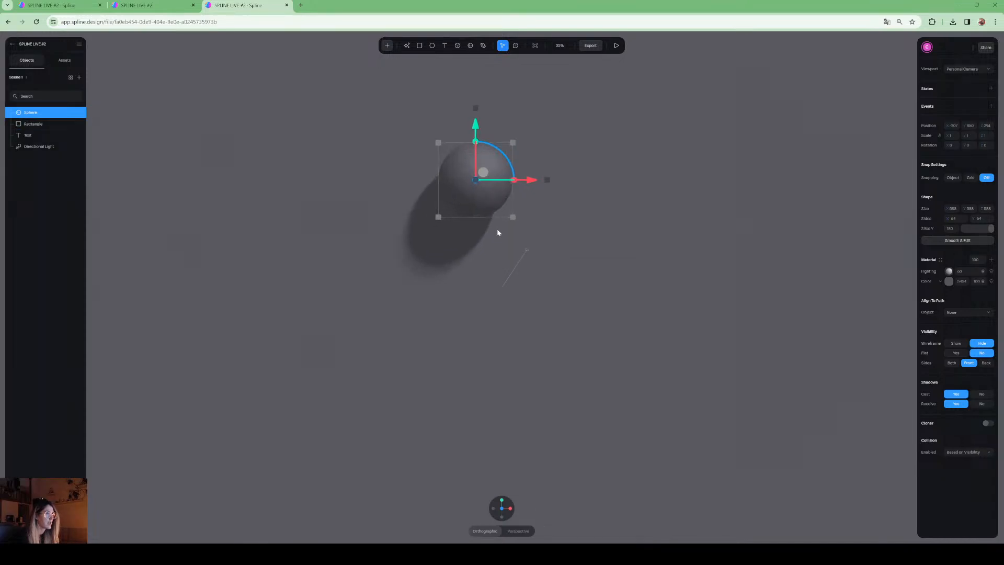
left_click_drag(479, 158, 502, 283)
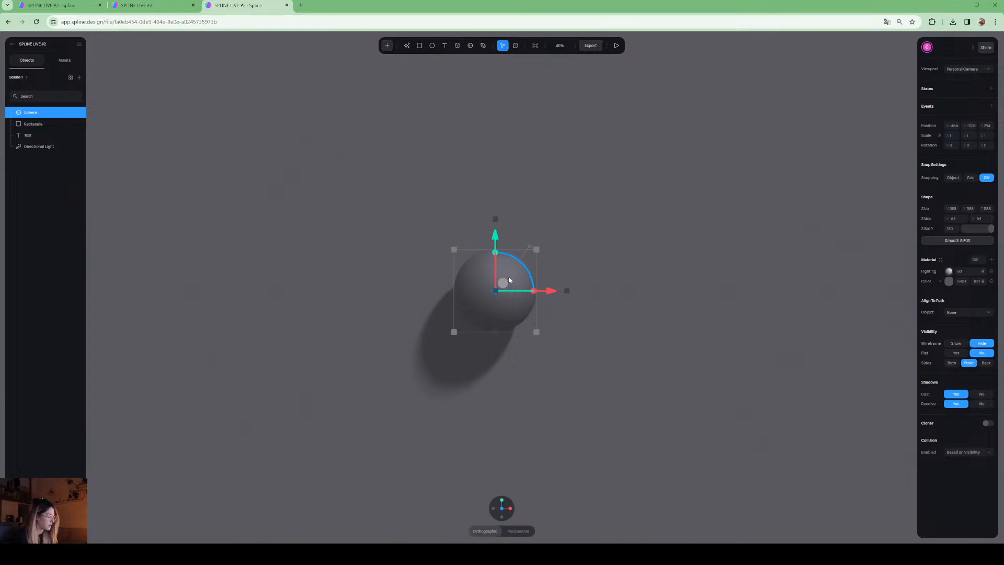
Duplicate the sphere in place and rename the copy "Glass".
key("ctrl+d")
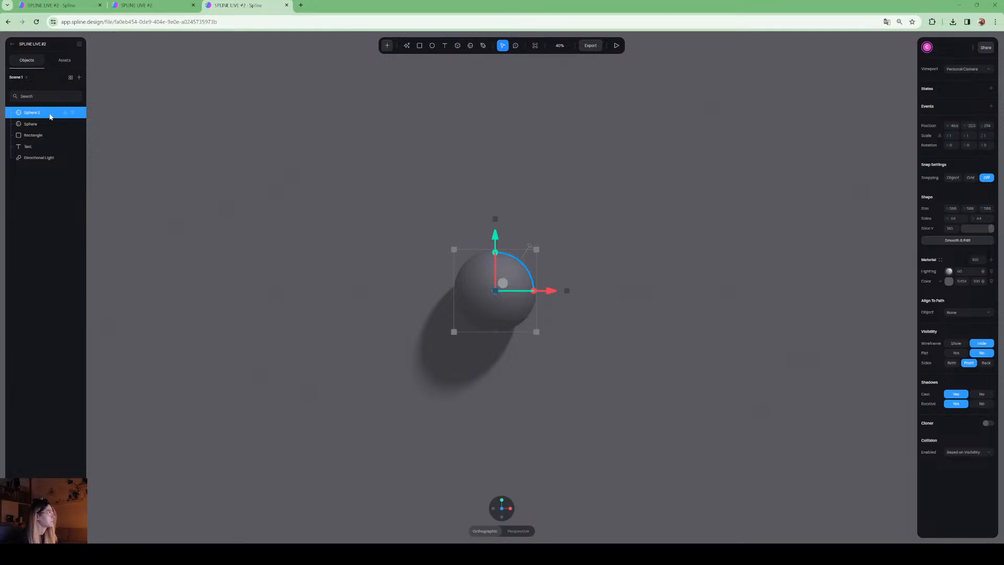
mouse_move(68, 115)
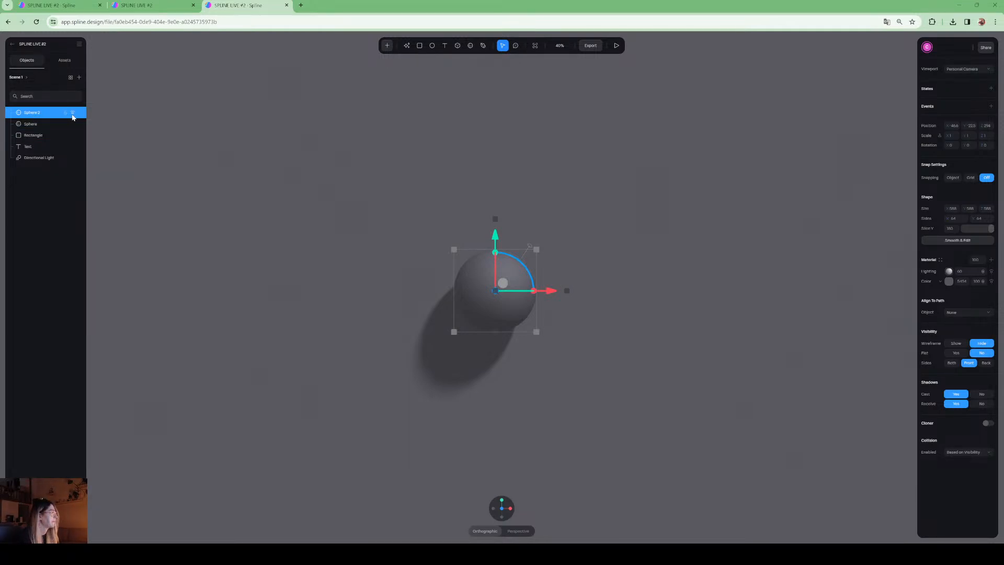
double_click(28, 114)
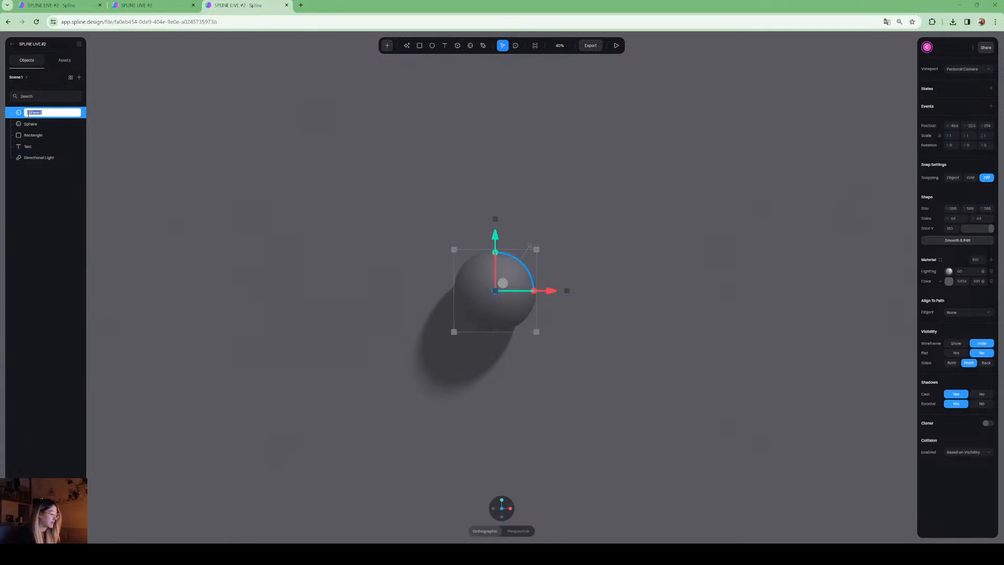
type("Tlass")
key("Return")
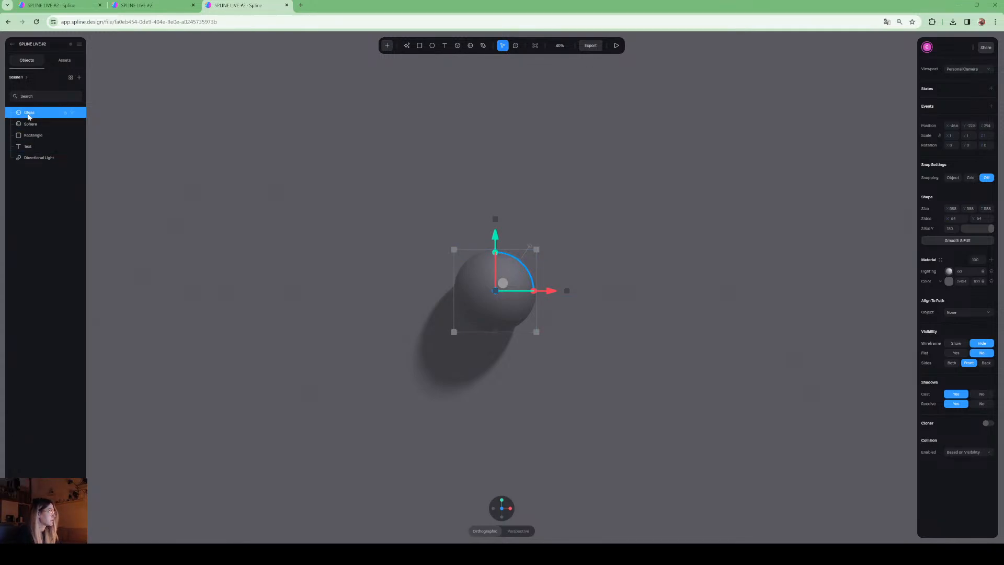
double_click(28, 115)
type("T")
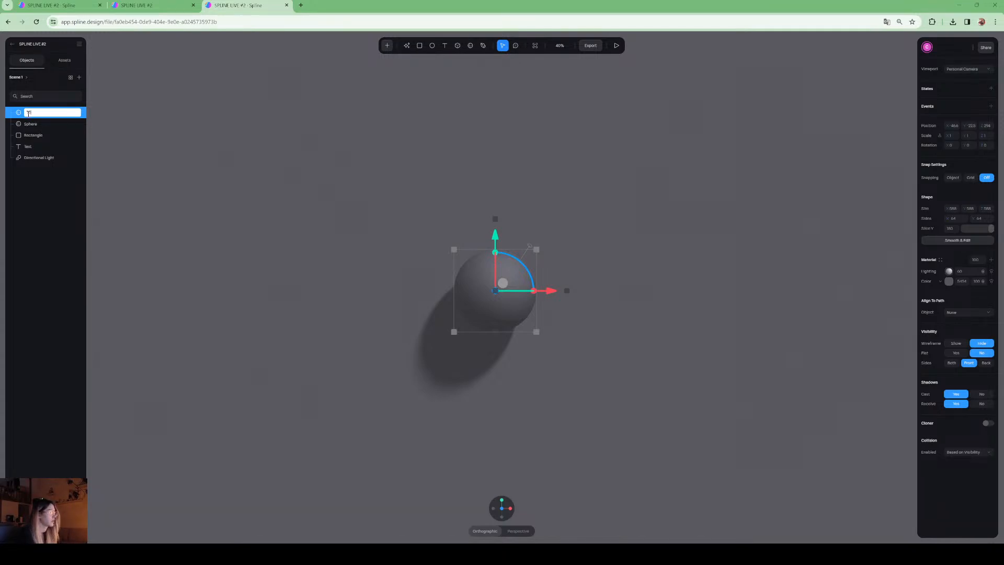
type("l")
left_click(362, 333)
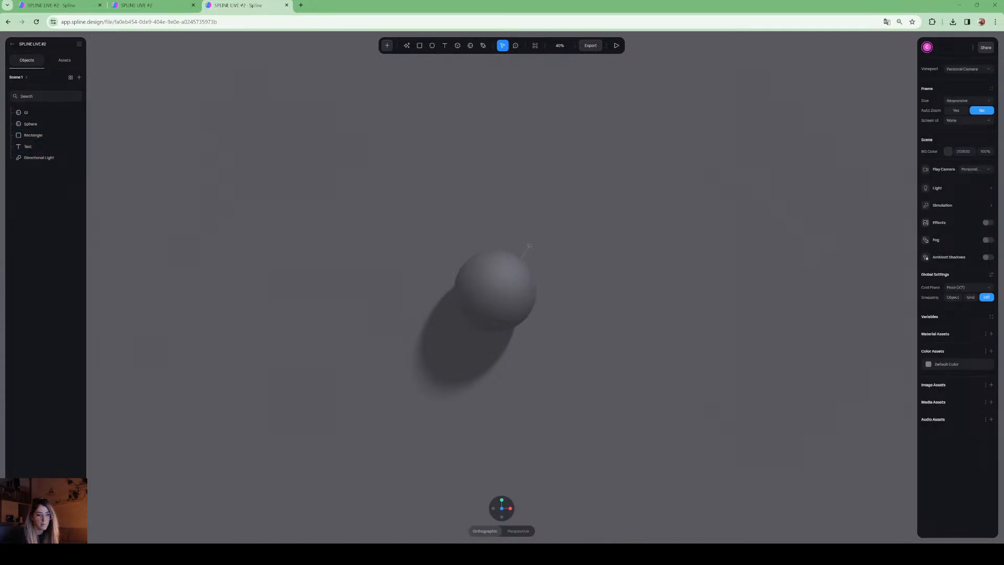
double_click(30, 113)
type("Glass")
key("Return")
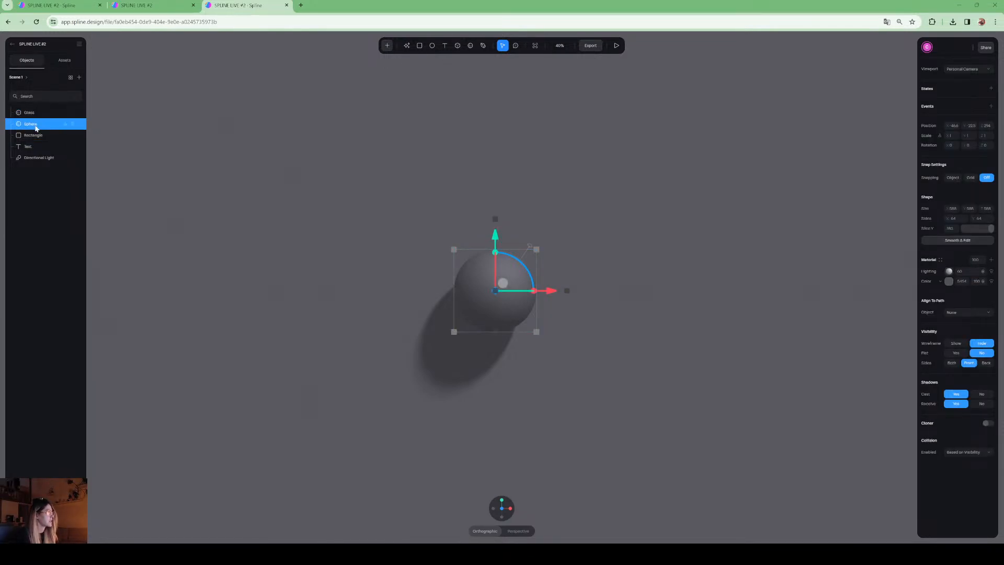
Rename the original sphere "Hole".
double_click(33, 124)
type("I")
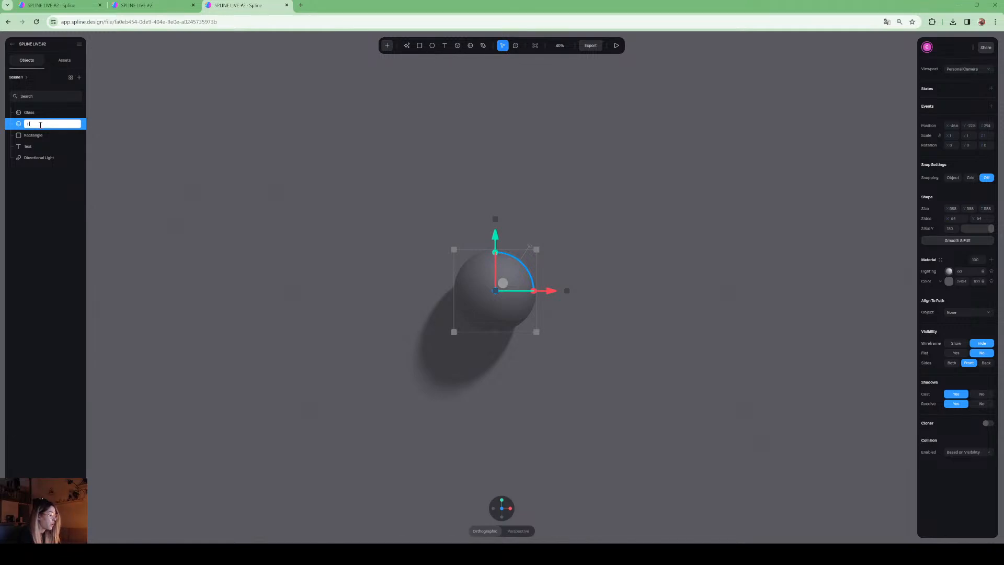
key("Return")
Hide the Glass sphere and clear the selection.
left_click(41, 135)
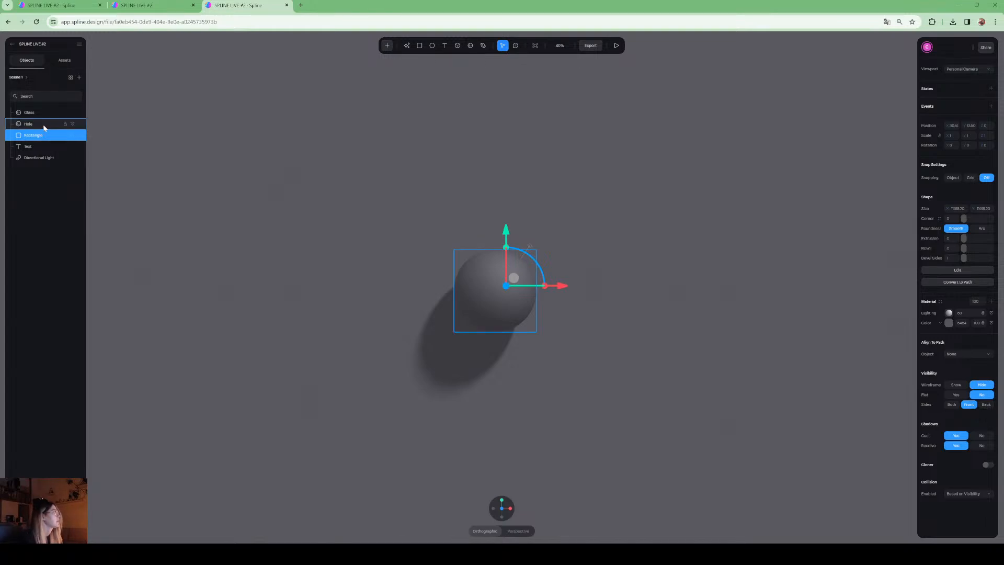
left_click(38, 126)
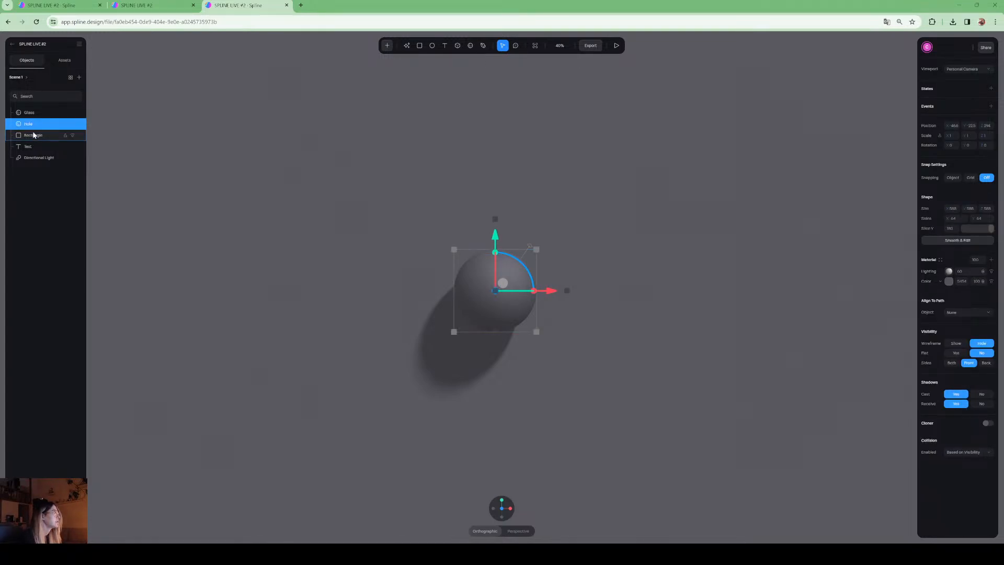
left_click(72, 114)
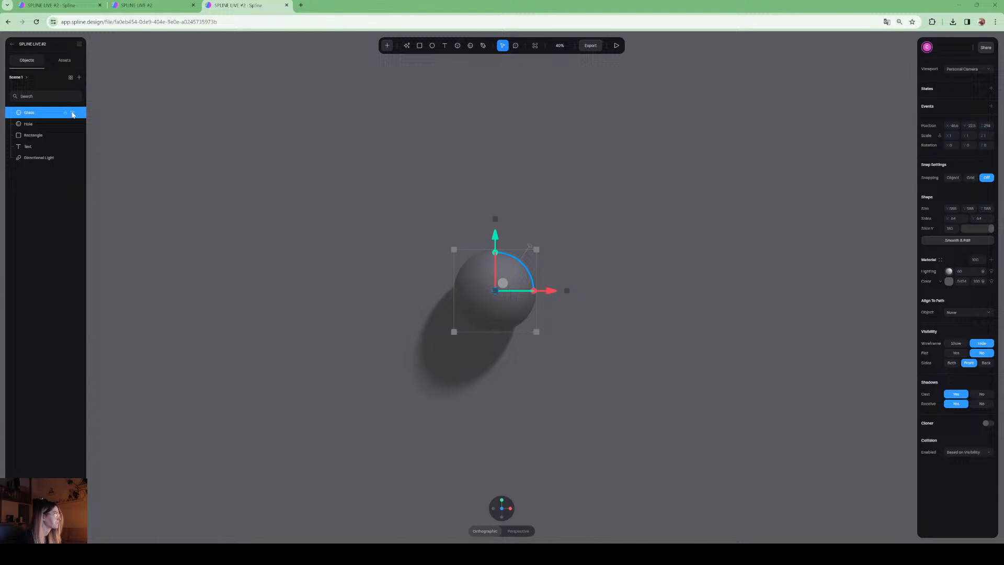
left_click(40, 214)
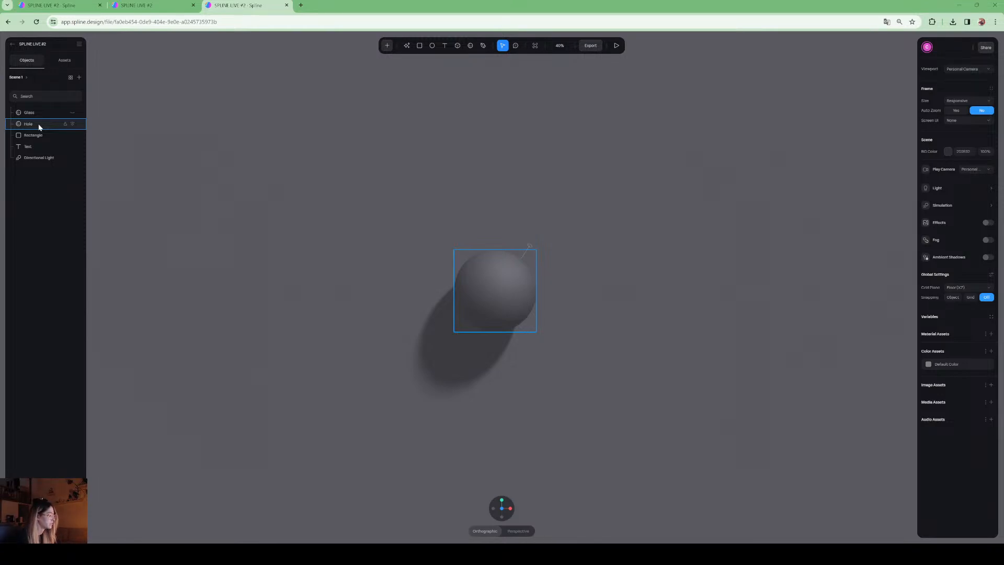
Combine the Hole sphere and the rectangle with a Boolean subtraction.
left_click(37, 127)
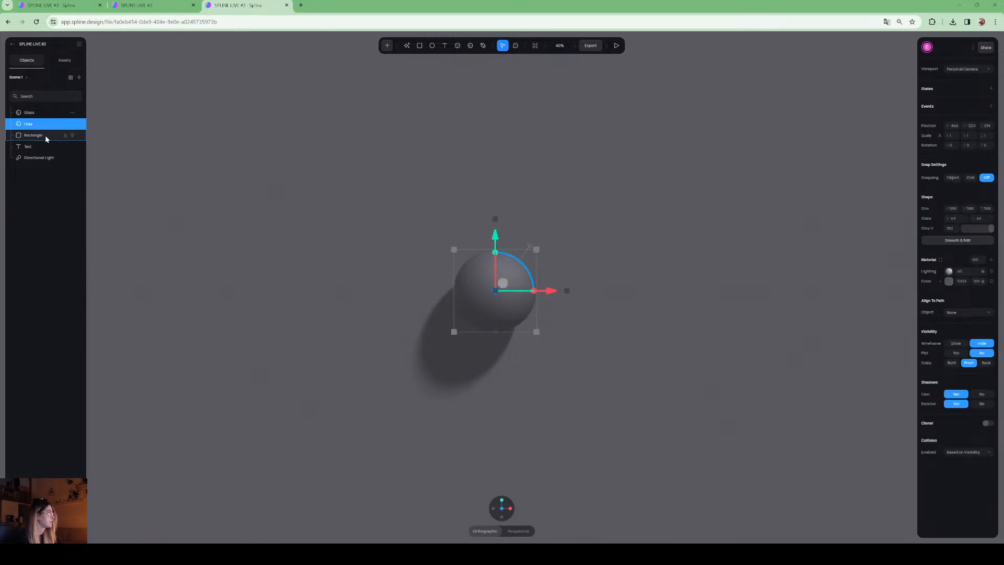
left_click(46, 137, "shift")
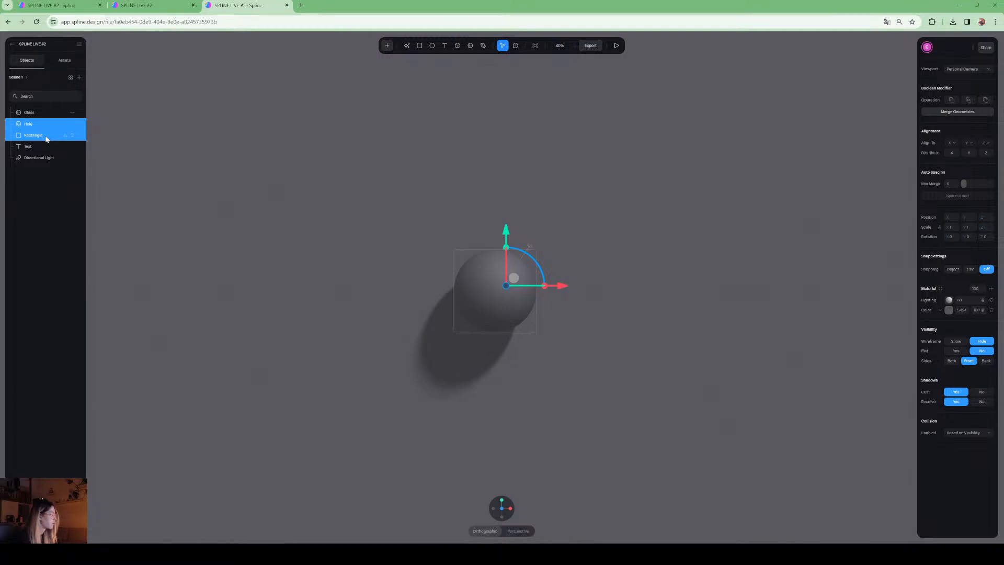
left_click(952, 100)
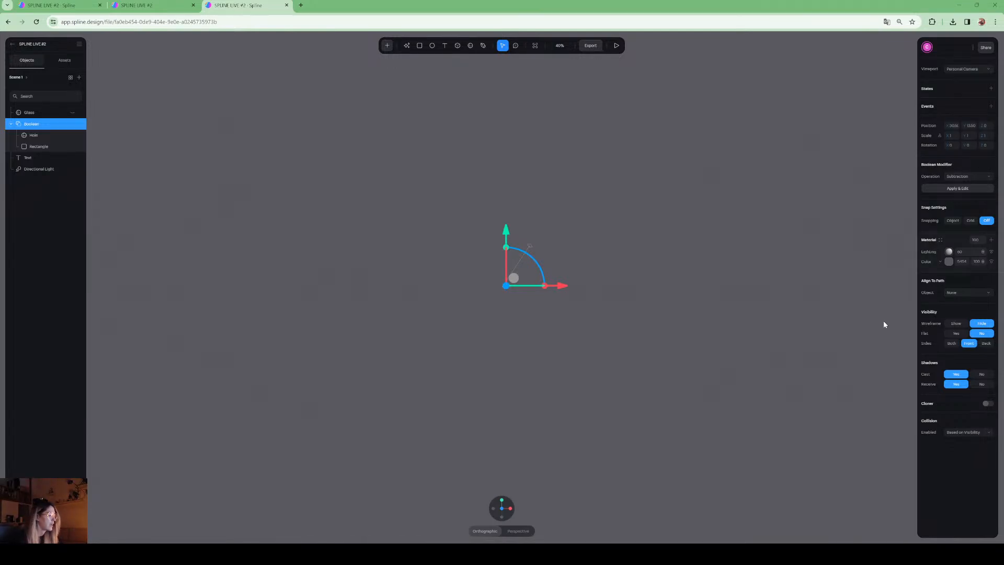
Take the Hole sphere out of the Boolean group so its position against the rectangle can be seen.
left_click(501, 500)
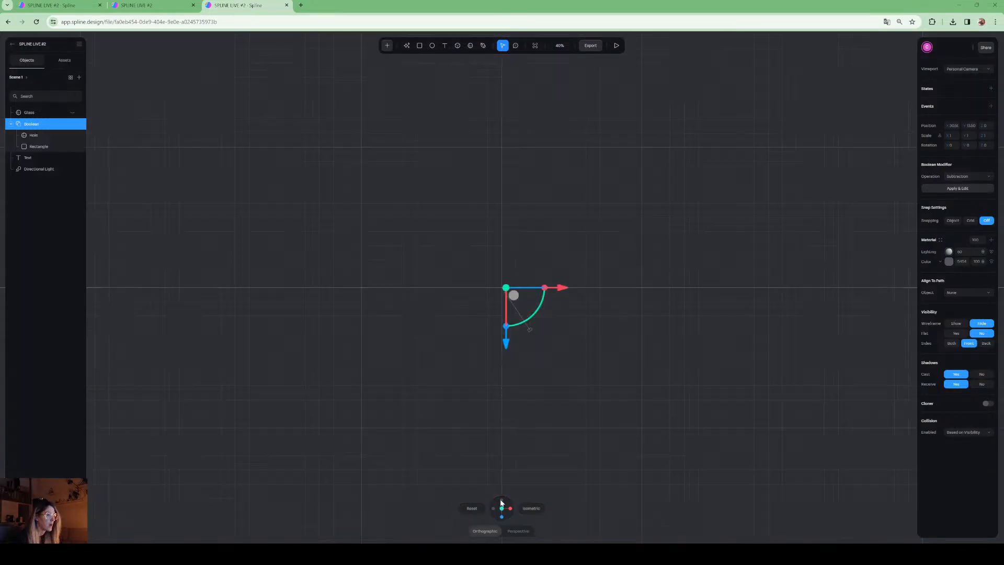
left_click_drag(522, 464, 533, 422)
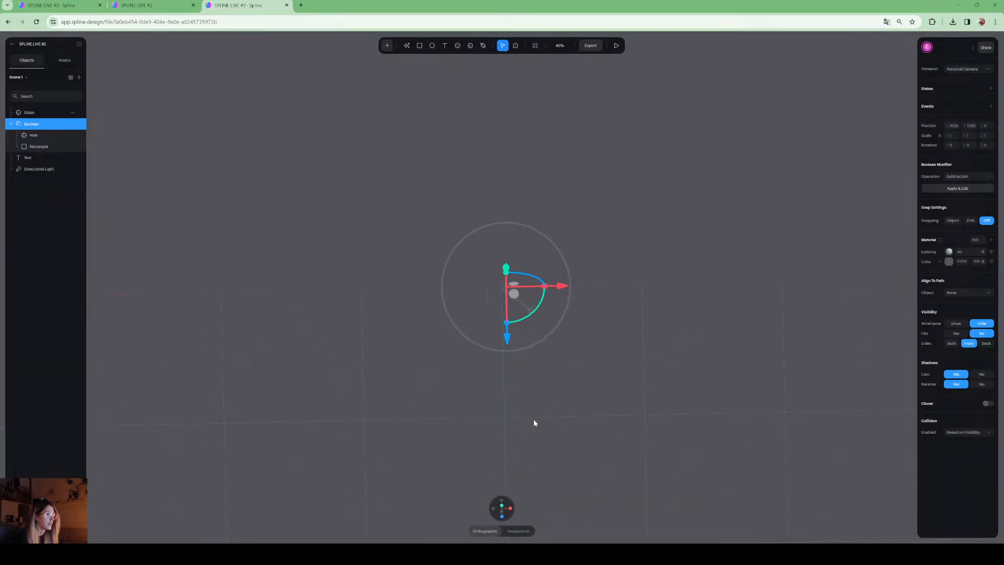
left_click(35, 137)
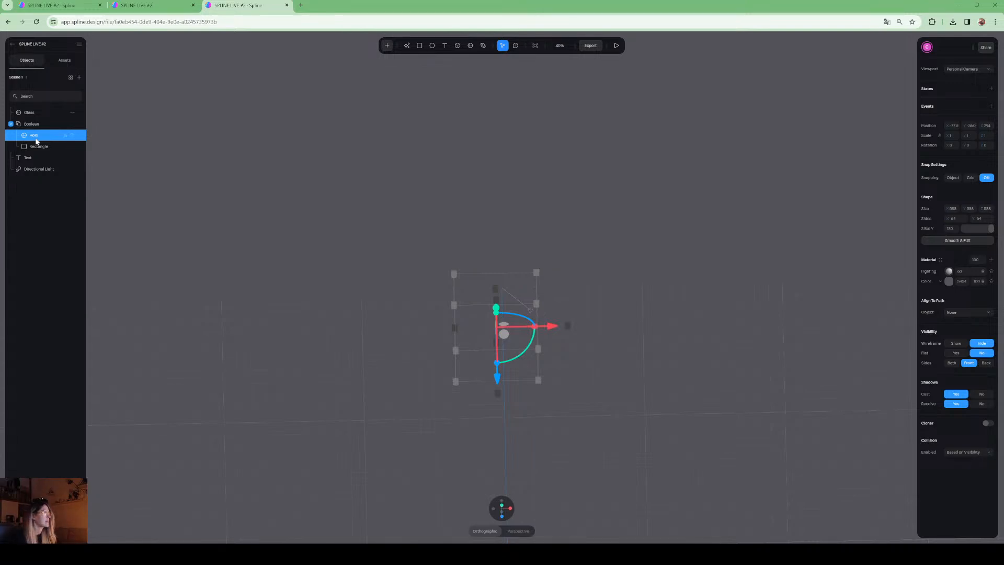
left_click_drag(35, 139, 35, 123)
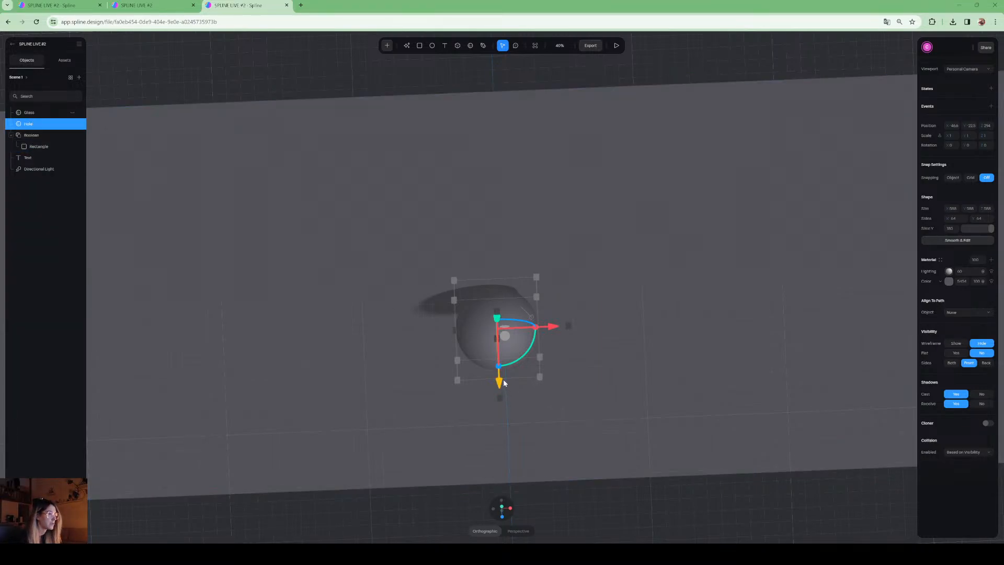
Move the Hole sphere back along Z until it intersects the rectangle, and return it to the Boolean group above the rectangle.
left_click_drag(504, 378, 504, 362)
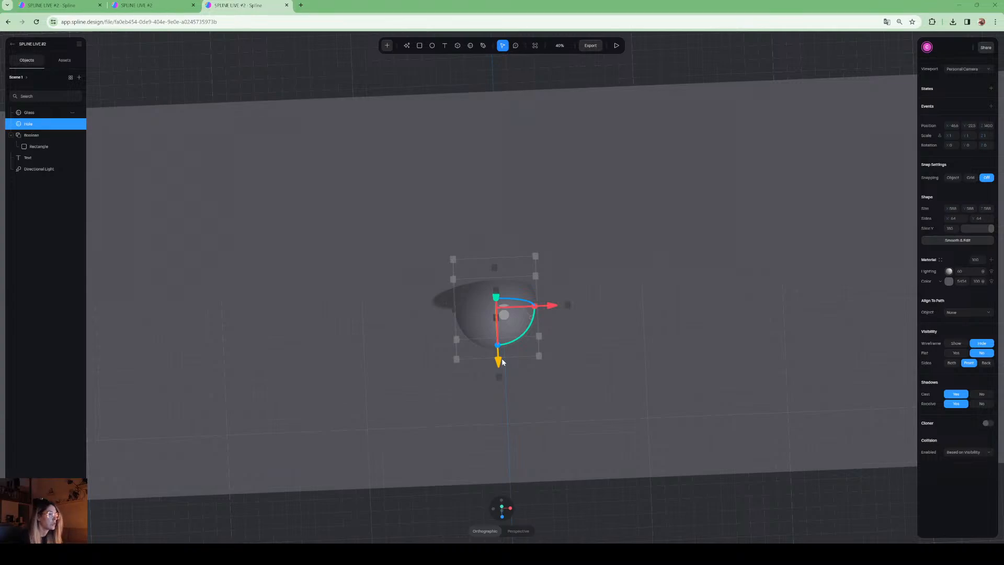
left_click_drag(500, 362, 499, 370)
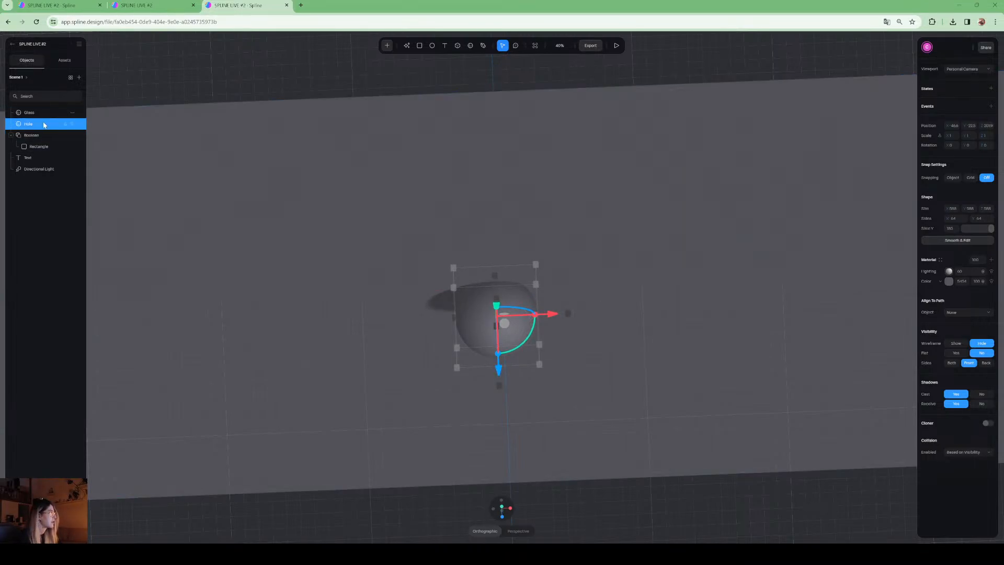
left_click_drag(37, 126, 48, 142)
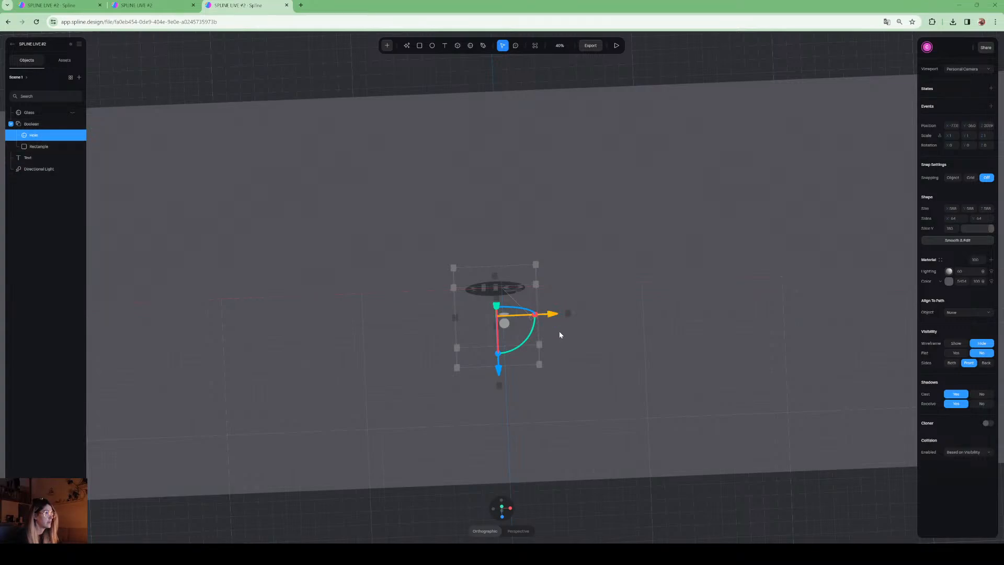
View the scene from the front and check the round cut-out over the text in play mode.
left_click(501, 518)
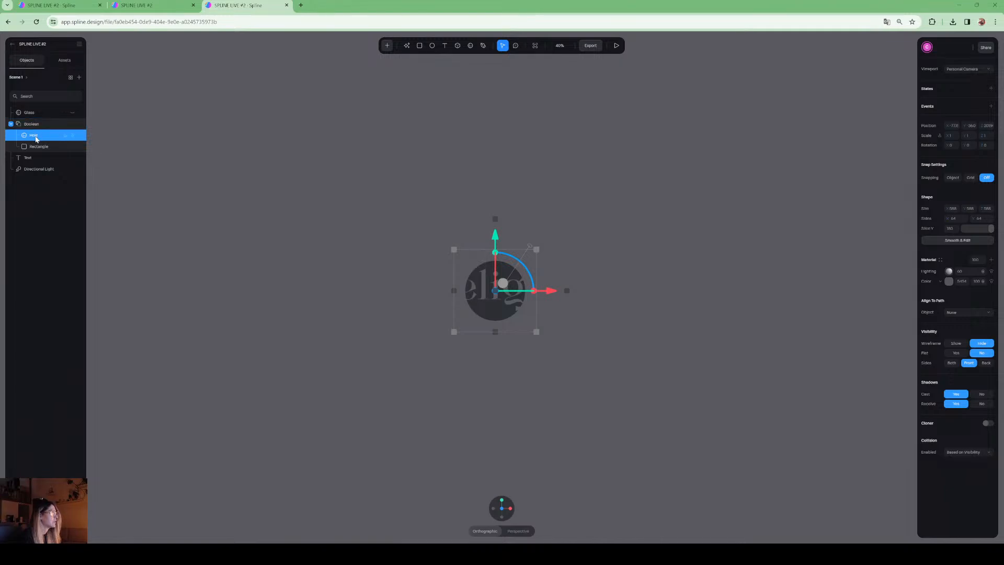
left_click(616, 47)
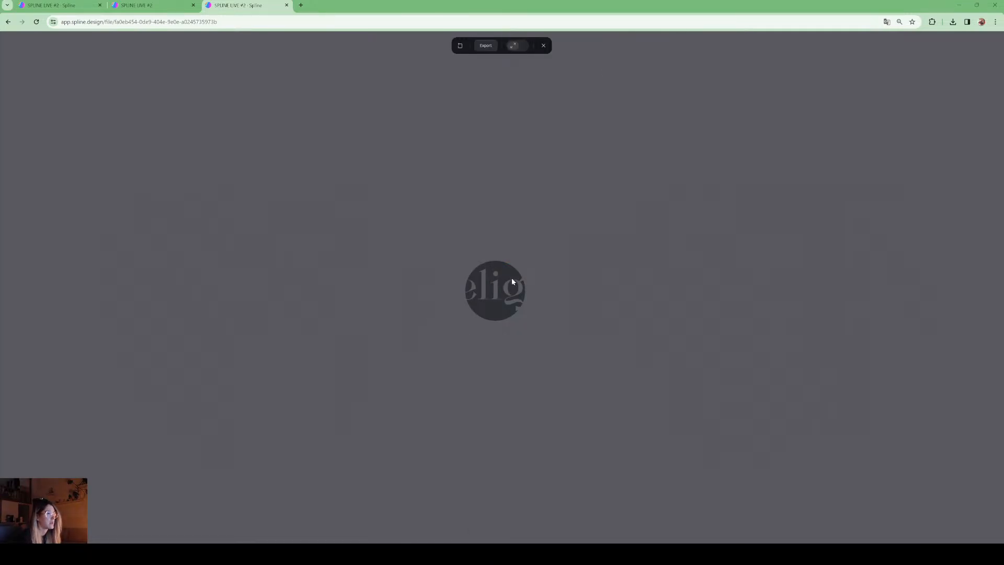
left_click(544, 46)
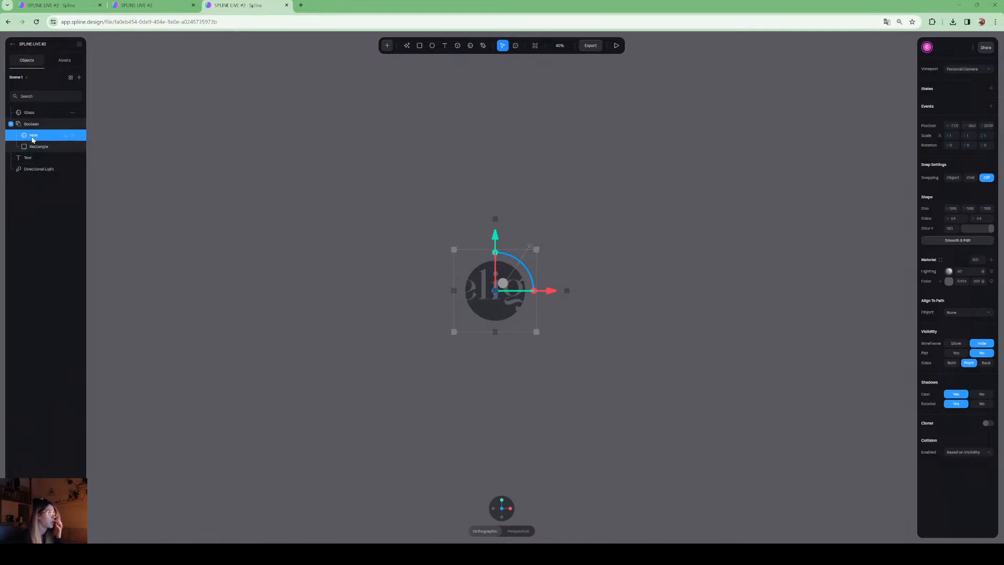
Add an event to the Hole sphere and set its type to Follow.
left_click(991, 107)
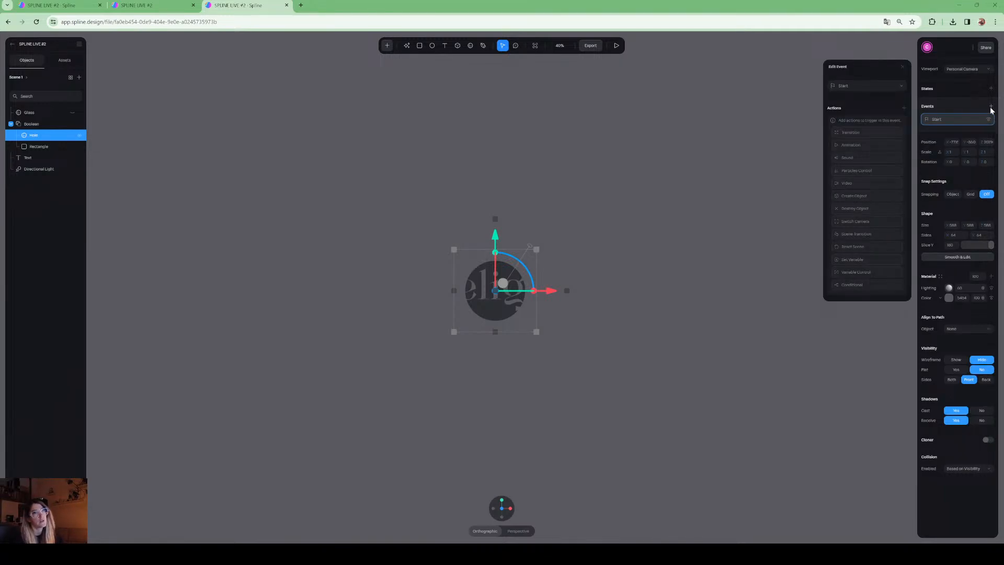
left_click(850, 88)
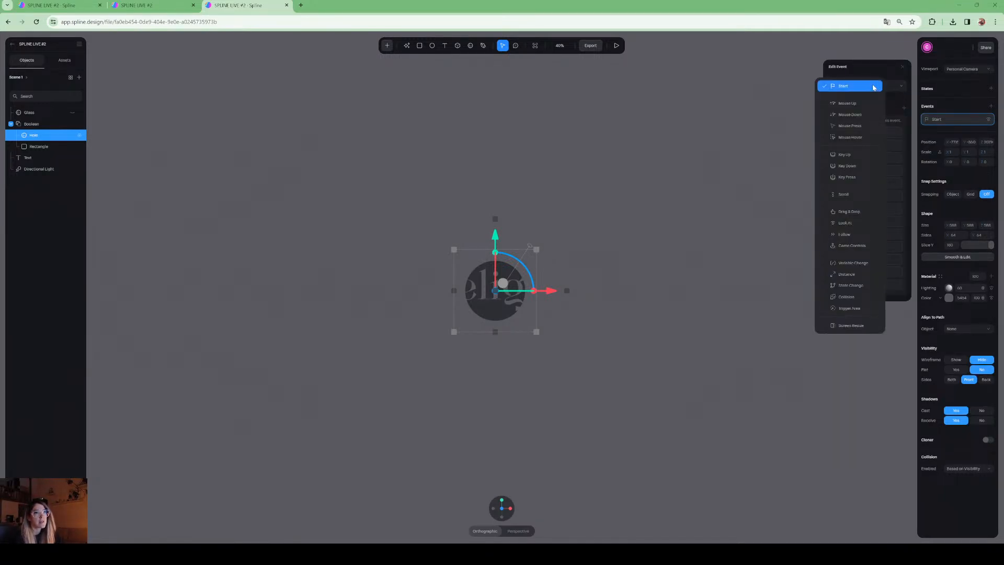
left_click(852, 236)
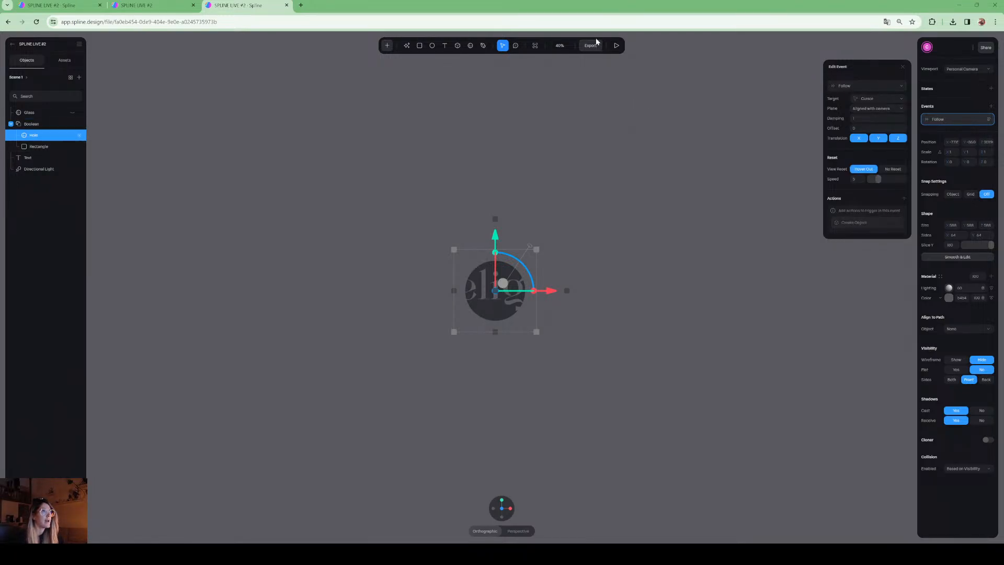
Preview how the hole follows the cursor and compare it with the published lens scene.
left_click(616, 45)
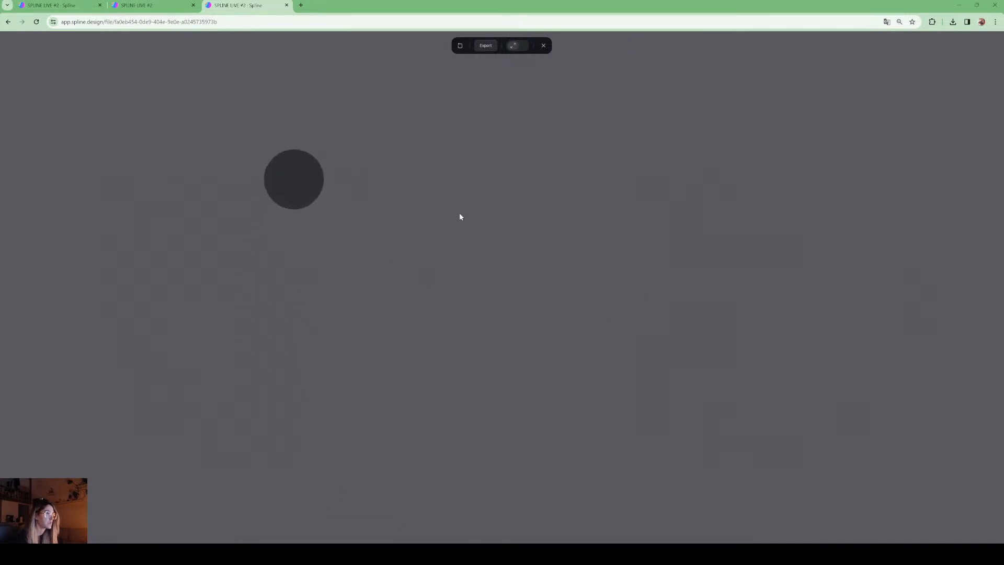
left_click(156, 6)
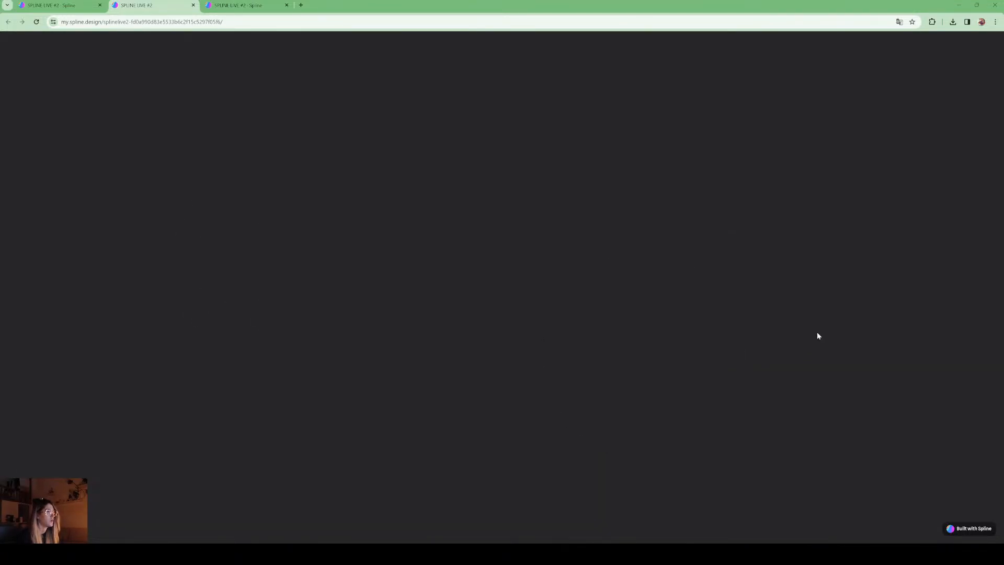
left_click(238, 5)
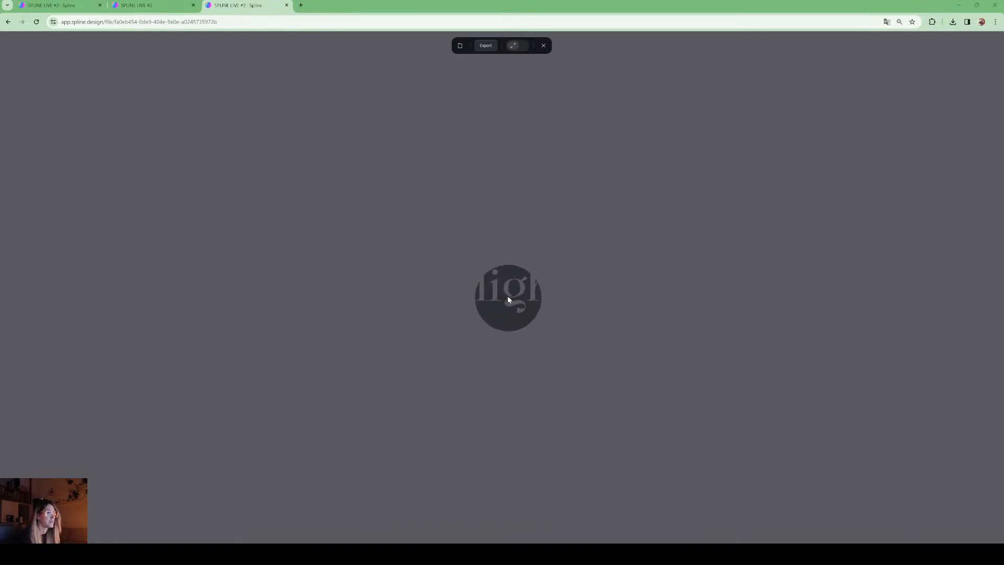
Leave play mode, make the Glass sphere visible again, and collapse the Boolean group in the object list.
left_click(543, 45)
scroll(481, 274, "up", 6)
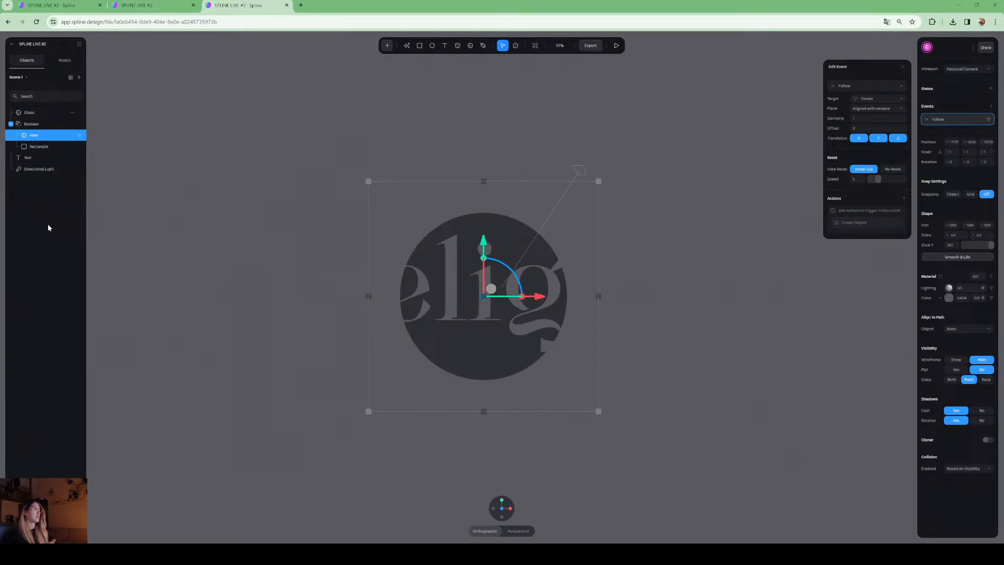
left_click(72, 113)
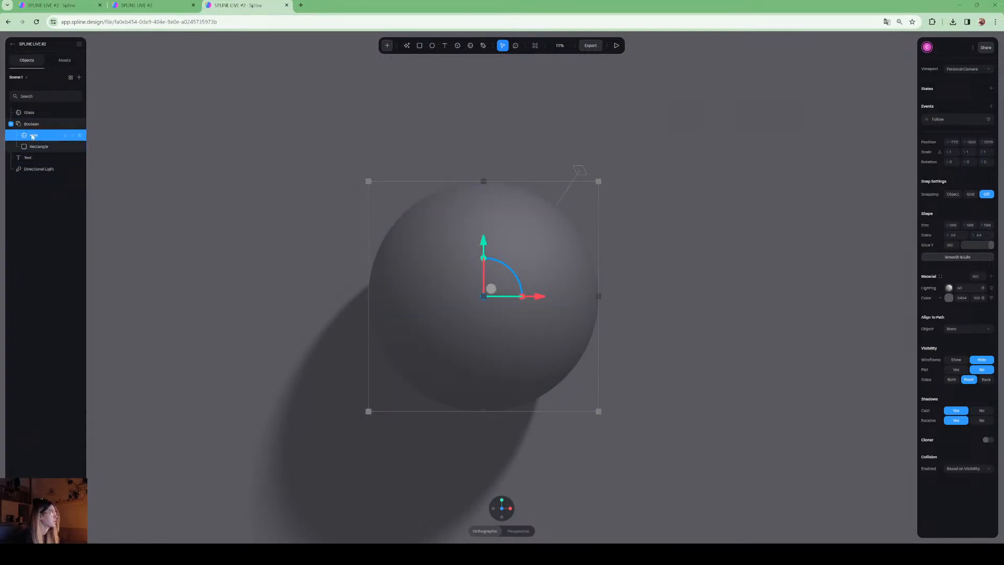
left_click(10, 124)
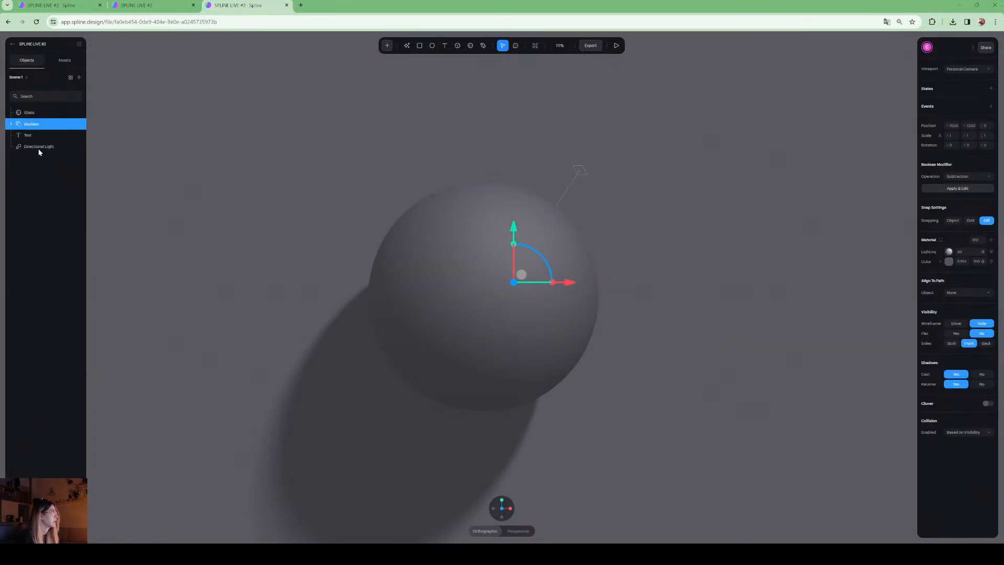
Search the material library for "glass", apply Glass Roughness 02 to the Glass sphere, and preview it in play mode.
left_click(30, 113)
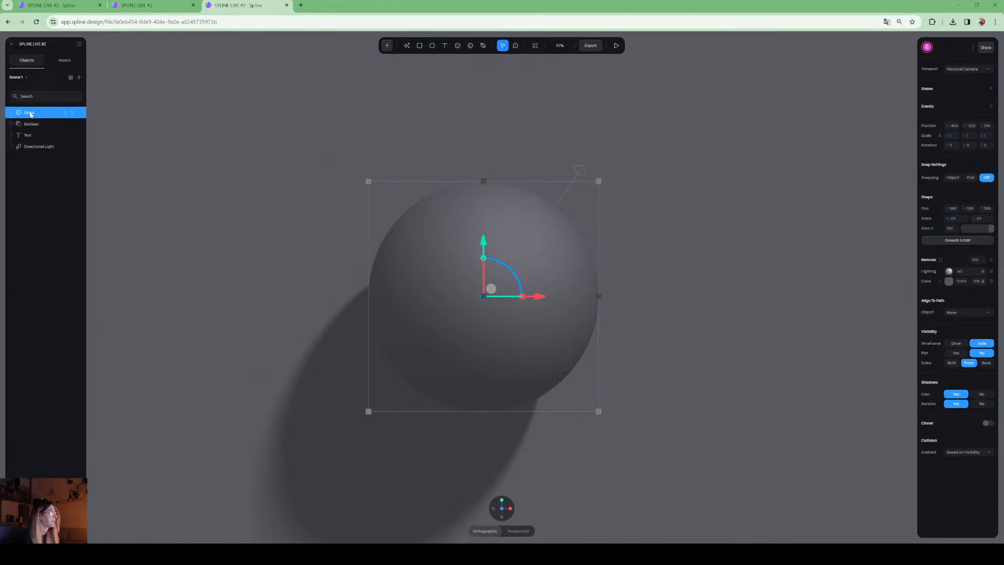
left_click(941, 261)
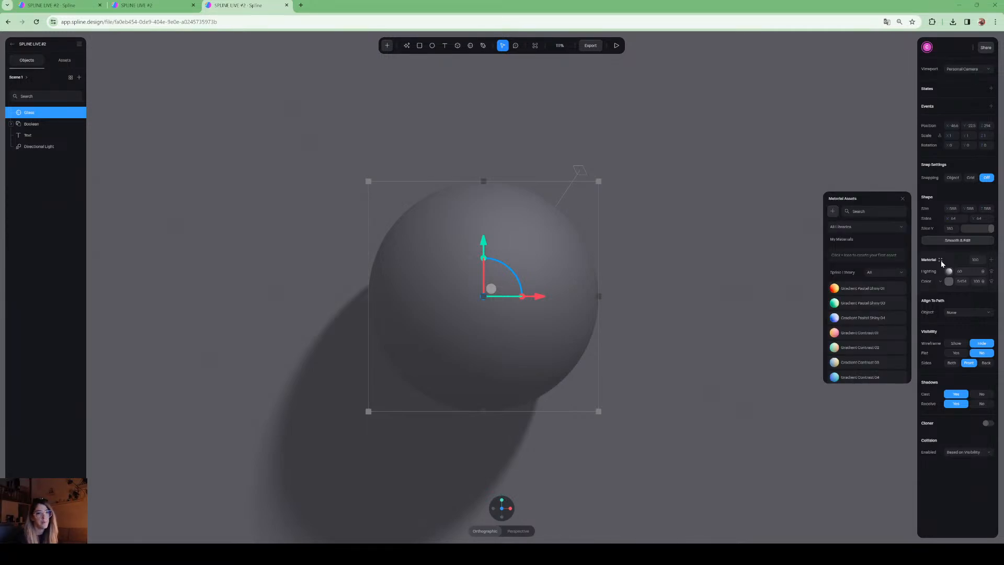
left_click(941, 261)
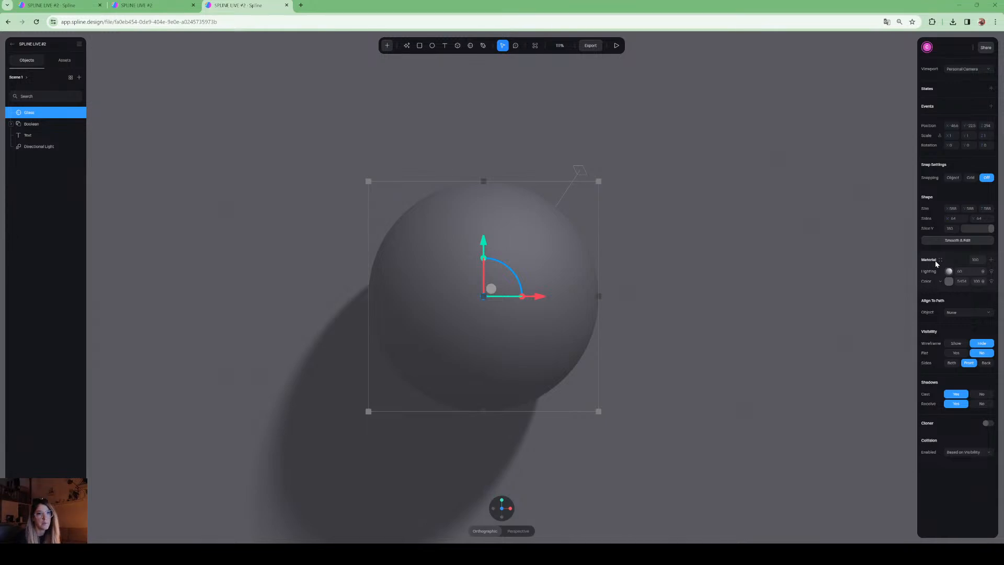
left_click(940, 260)
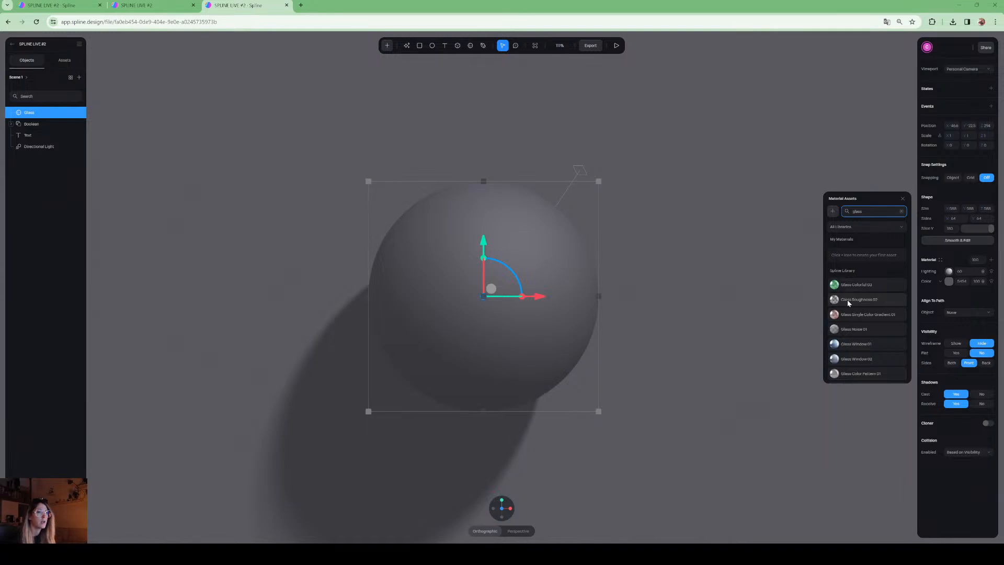
left_click(847, 300)
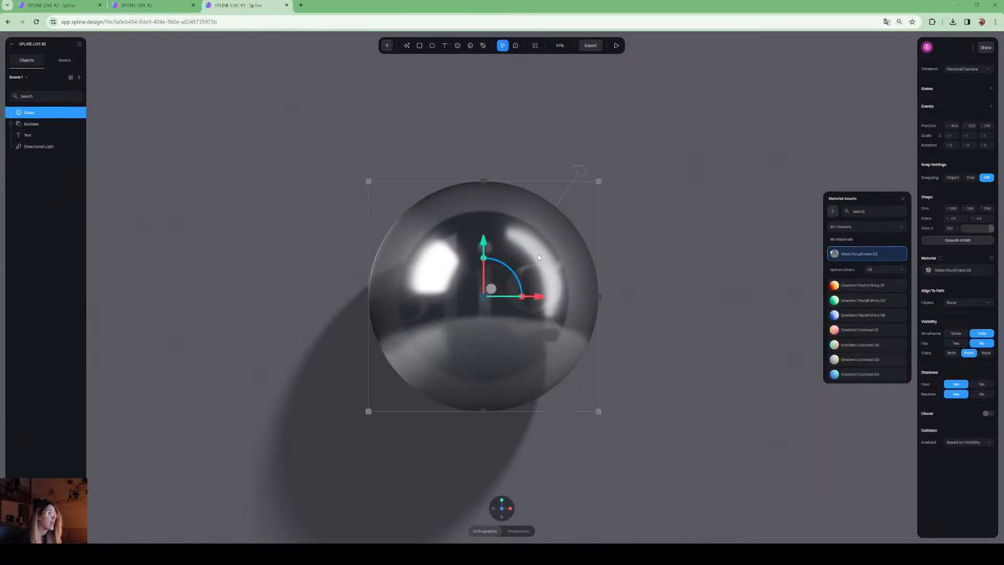
left_click(617, 47)
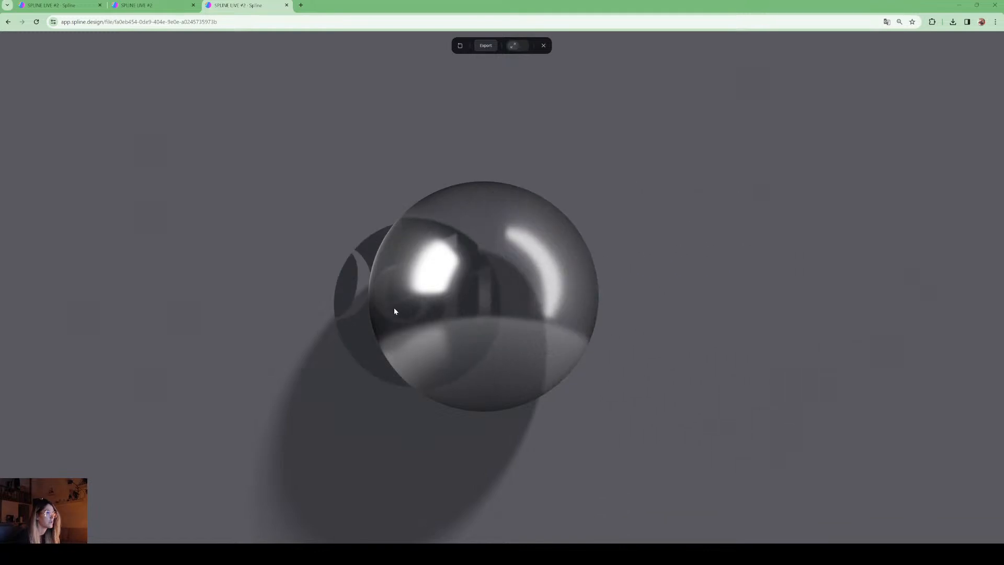
left_click(544, 47)
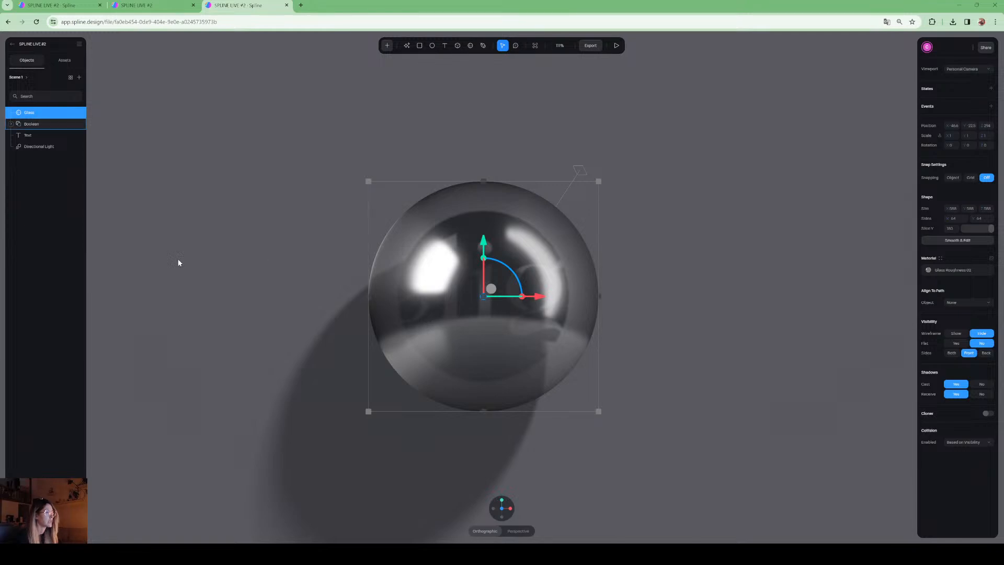
Add an event to the Glass sphere and set its type to Follow.
left_click(991, 107)
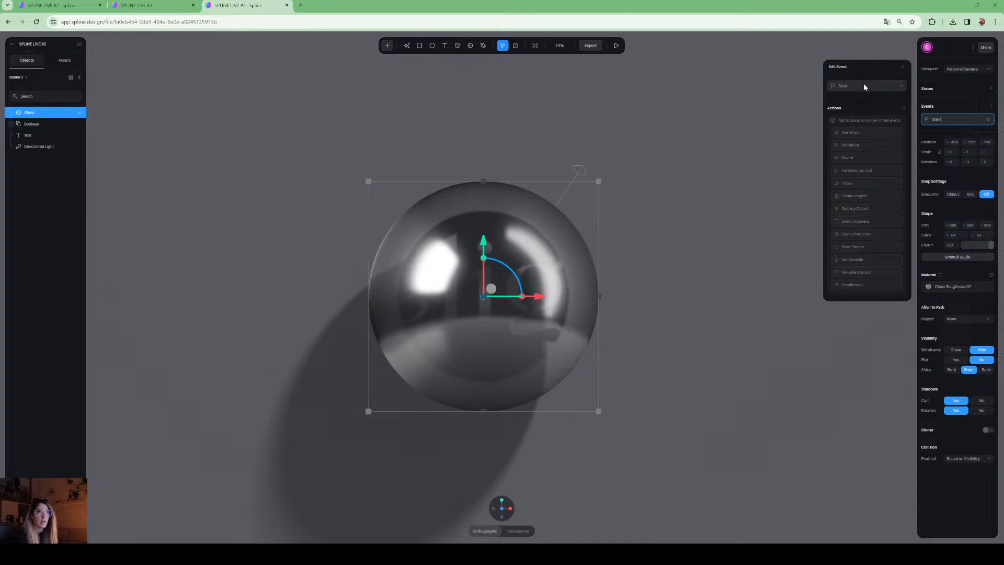
left_click(863, 85)
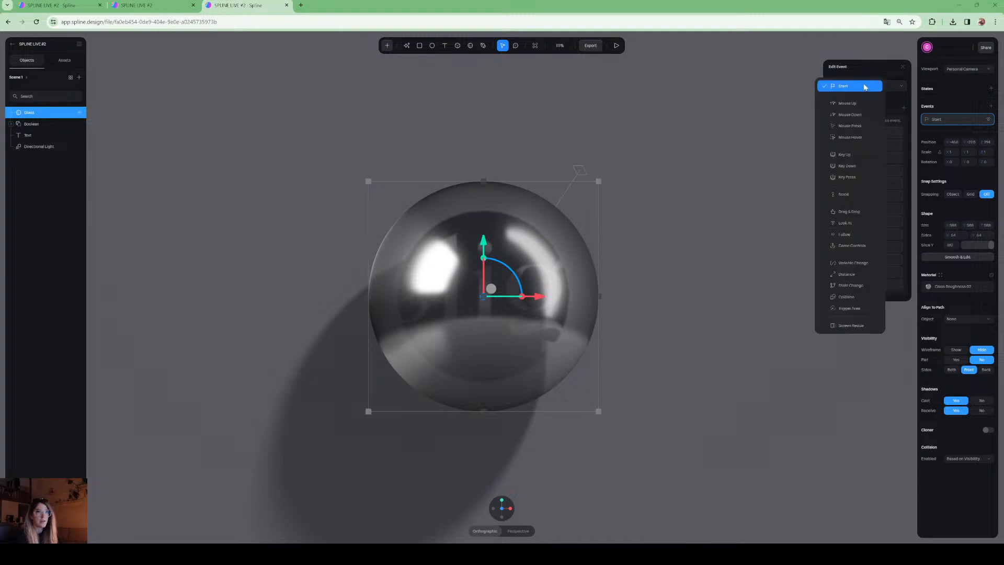
left_click(860, 237)
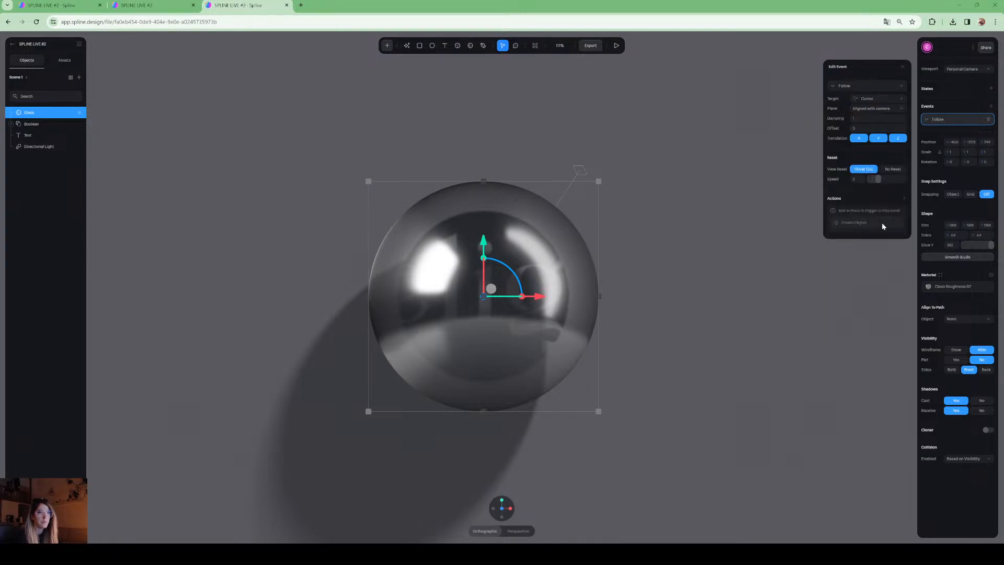
Preview how the glass sphere and hole follow the cursor, and compare this with the published lens scene.
left_click(616, 46)
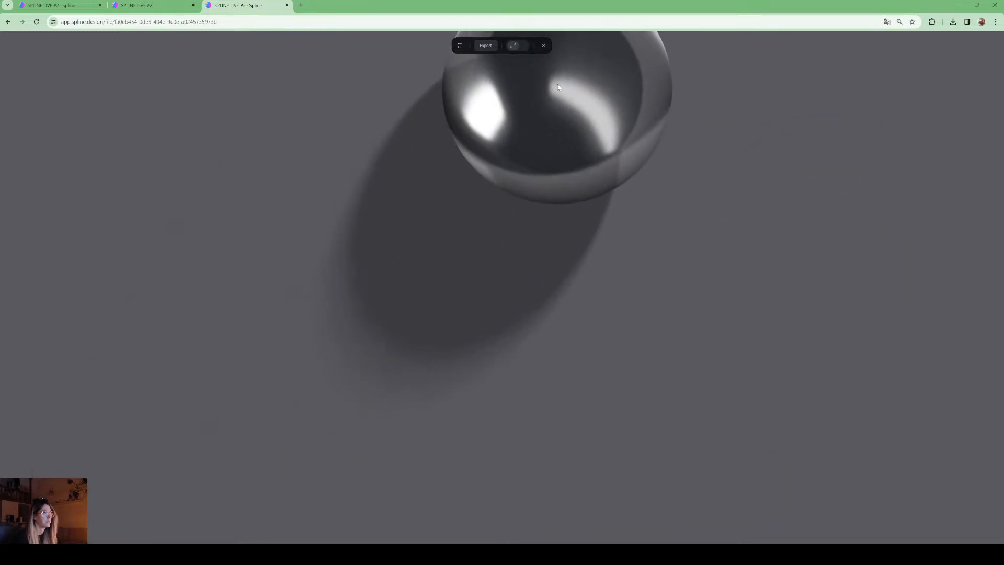
left_click(544, 46)
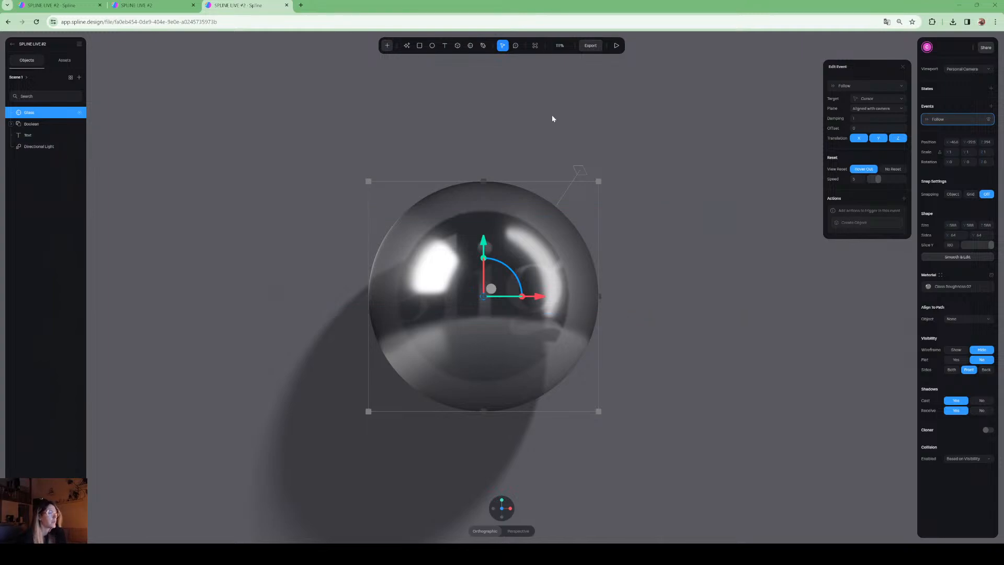
left_click(617, 45)
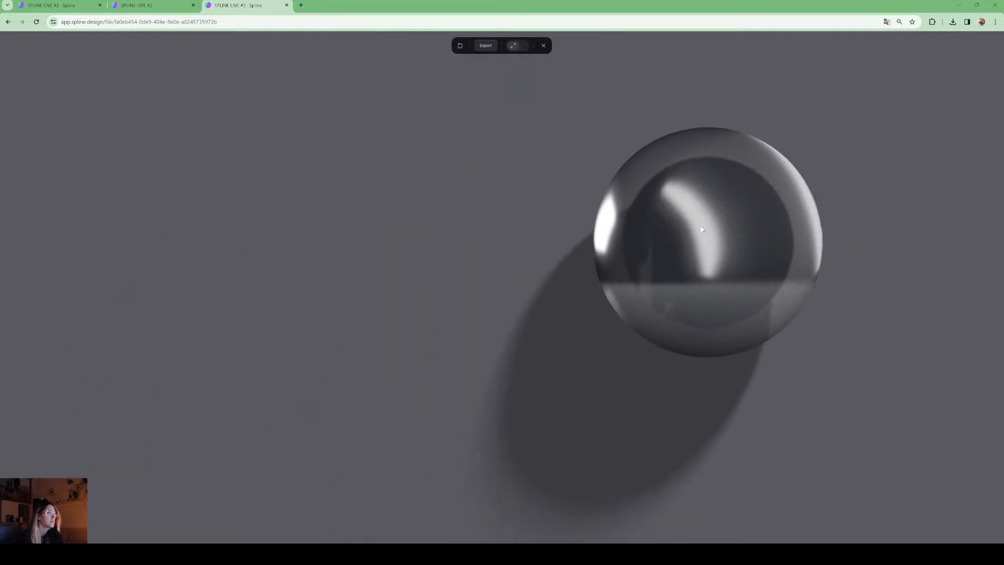
left_click(137, 5)
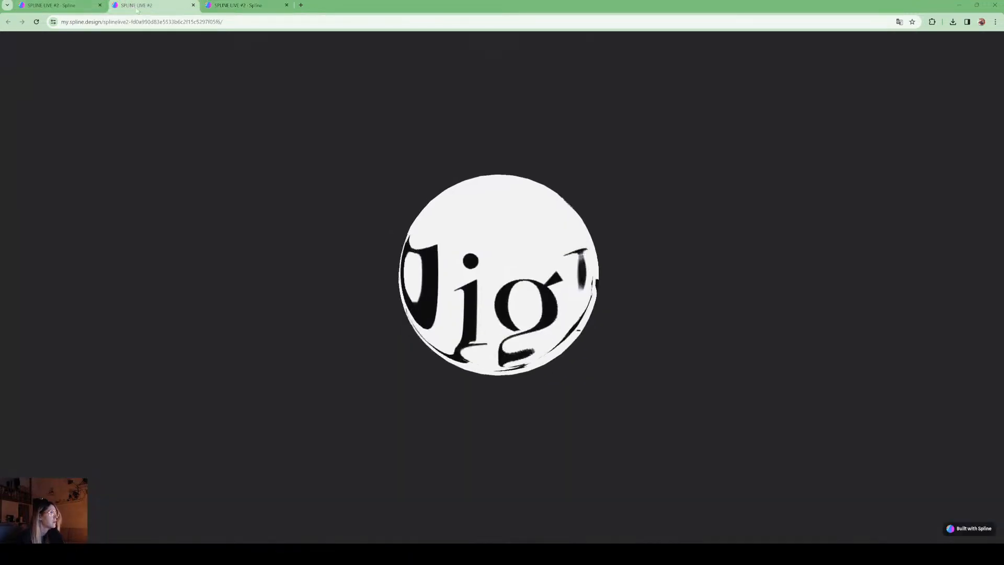
left_click(240, 5)
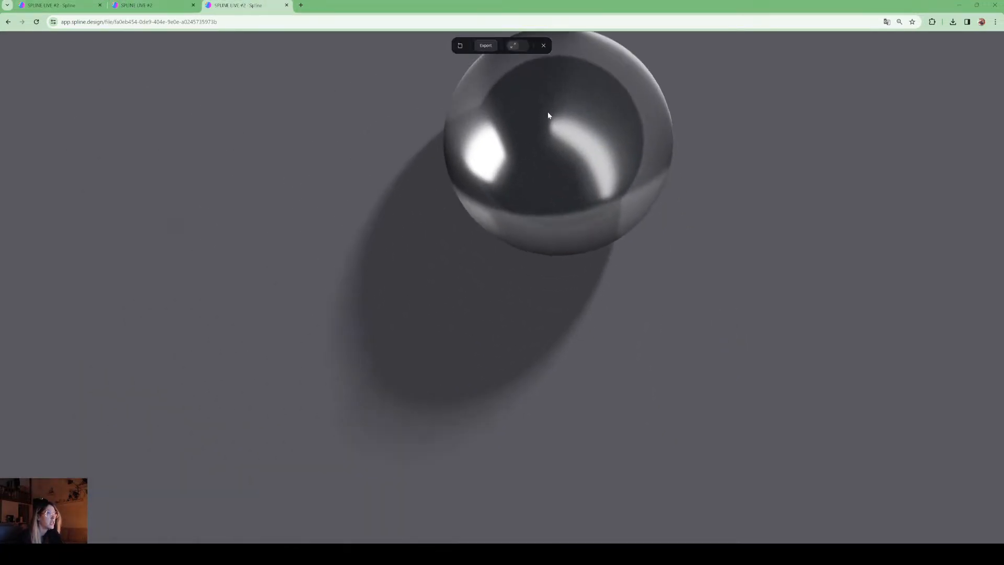
left_click(543, 46)
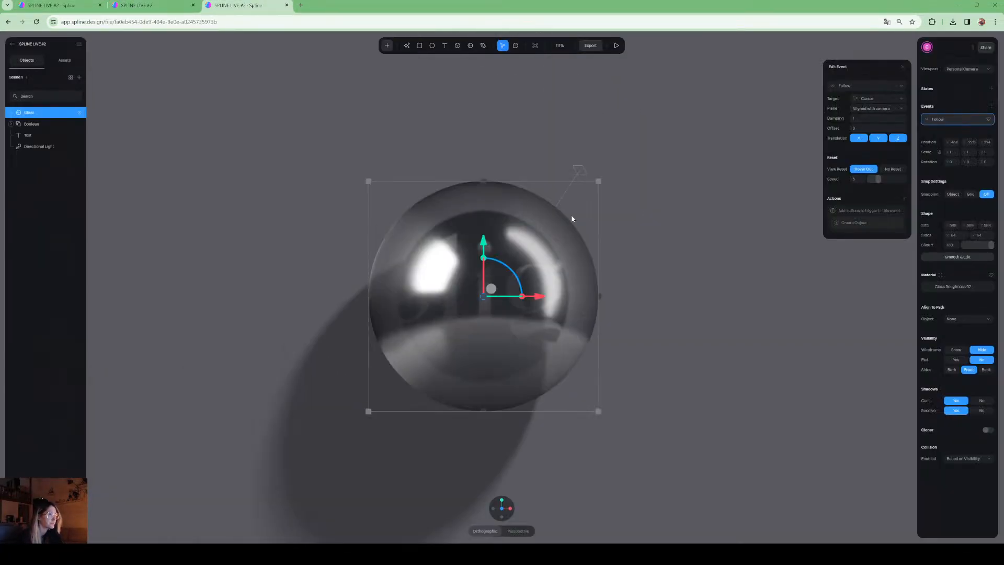
From the top view, move the Glass sphere back along Z to the rectangle's plane, and return to the front view.
left_click(501, 501)
left_click(484, 329)
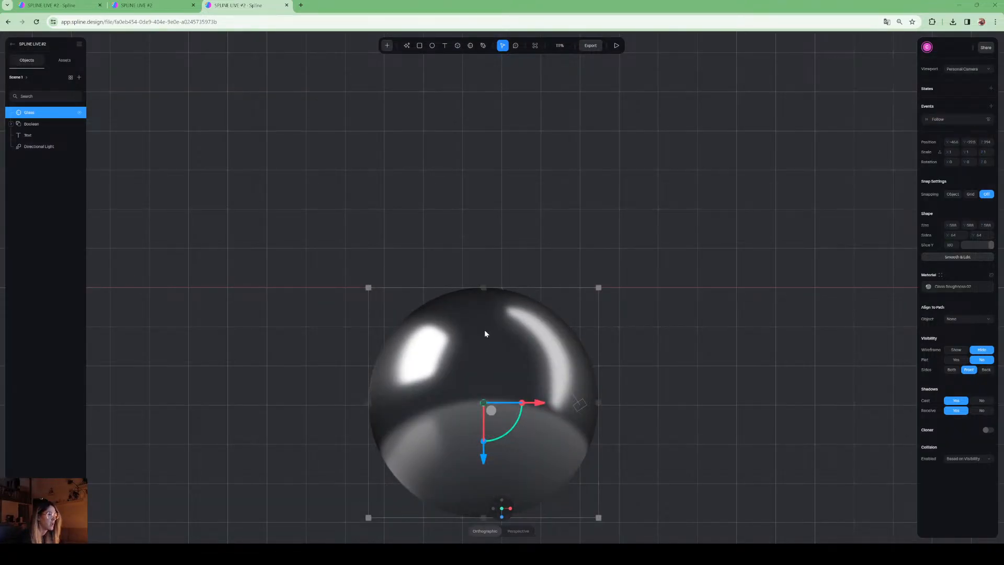
scroll(484, 333, "down", 3)
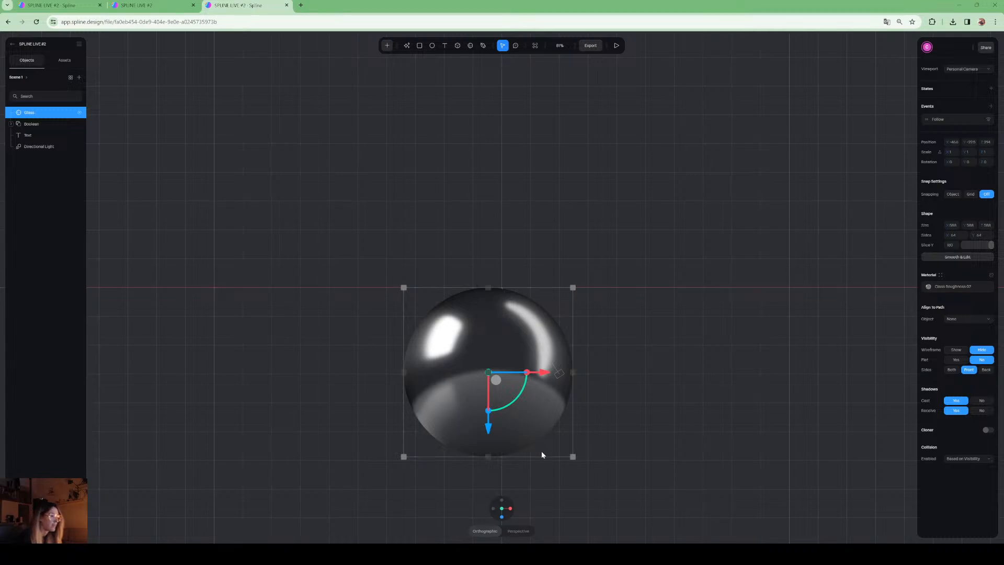
left_click_drag(489, 457, 505, 296)
left_click(501, 517)
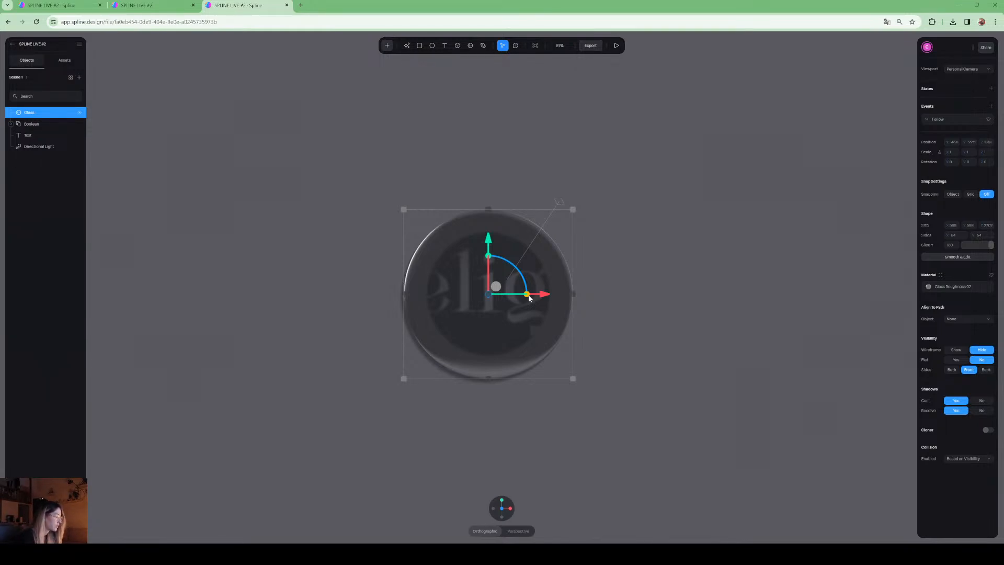
Scale the Glass sphere down uniformly to about 0.77 to match the round cut-out, and check the fit in play mode.
left_click_drag(529, 298, 519, 296)
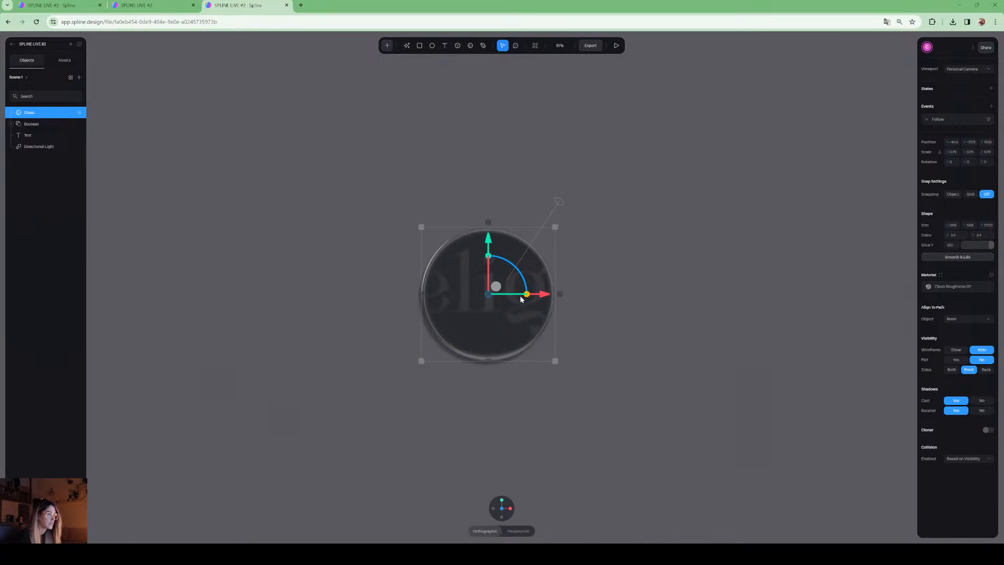
left_click(617, 45)
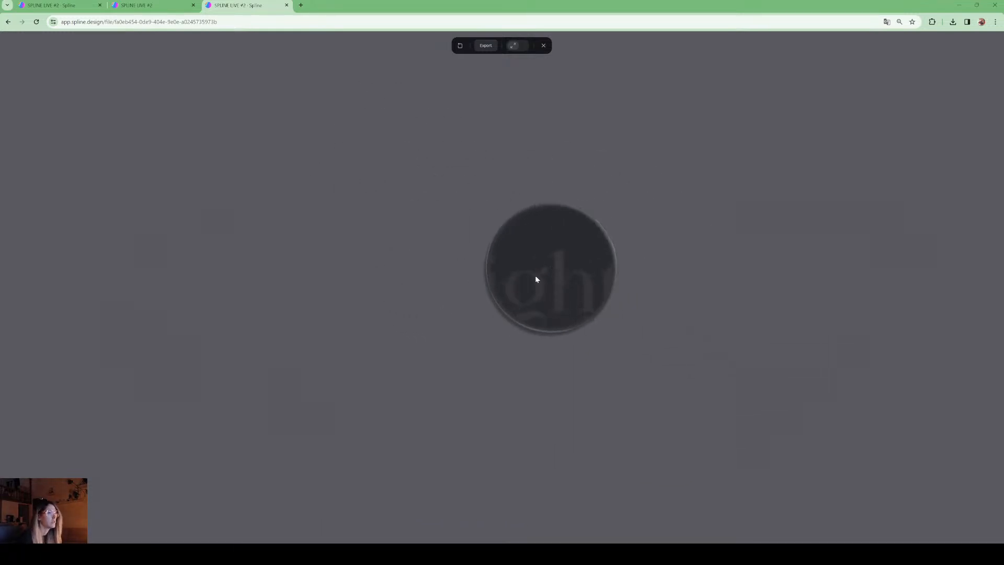
left_click(543, 45)
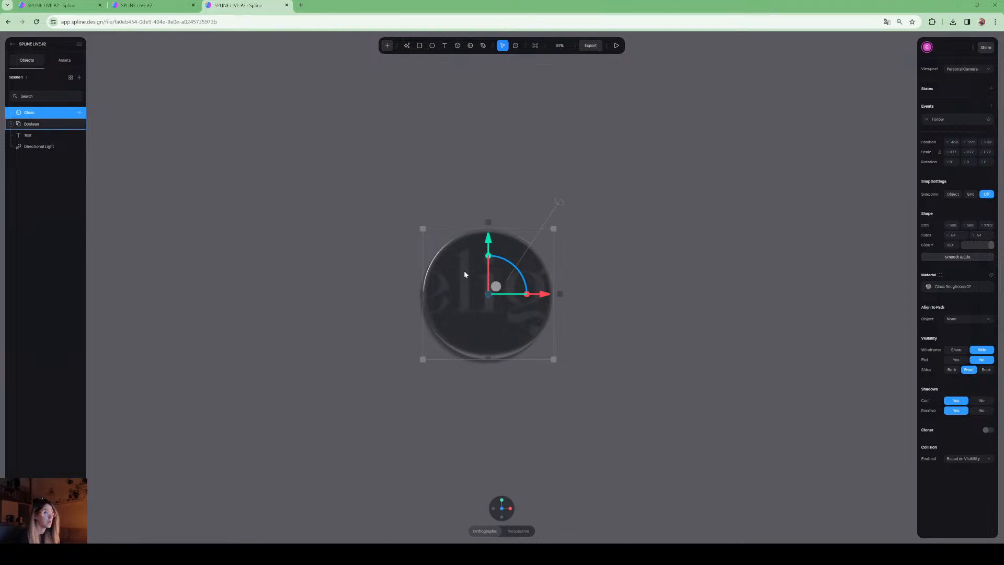
Hide the Matcap layer in the sphere's glass material and set the Glass layer's blur to 1, checking the result in play mode.
left_click(938, 286)
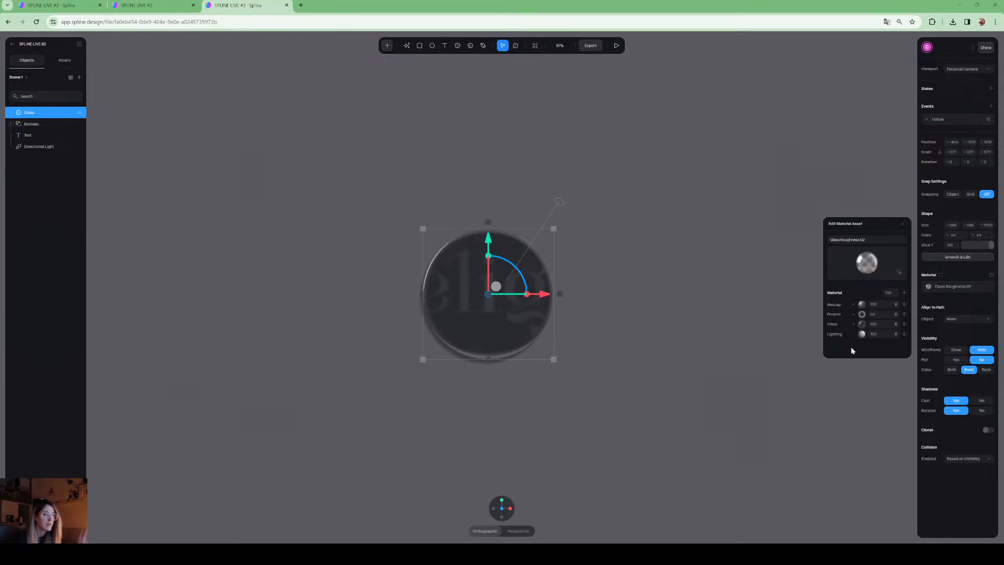
left_click(903, 304)
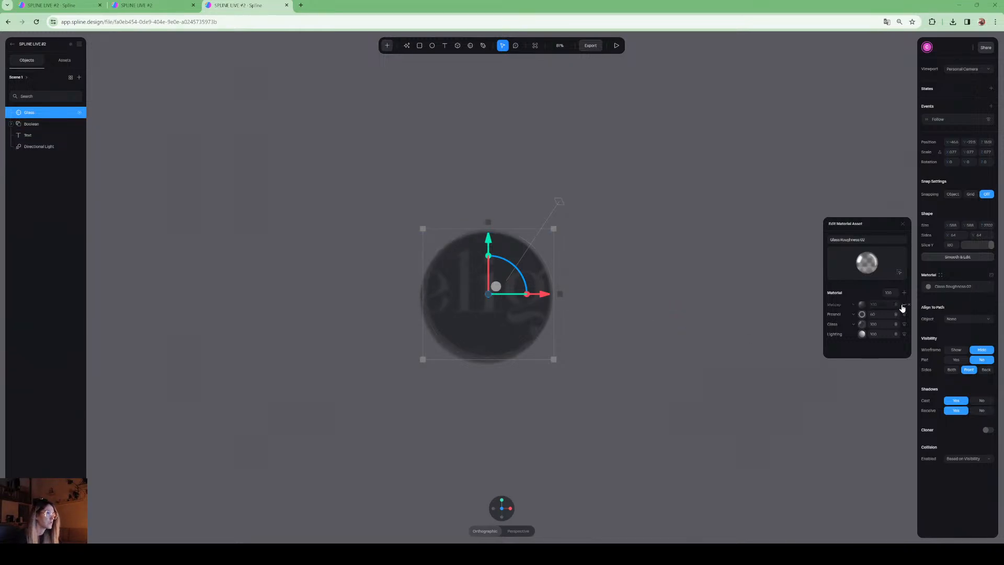
left_click(862, 324)
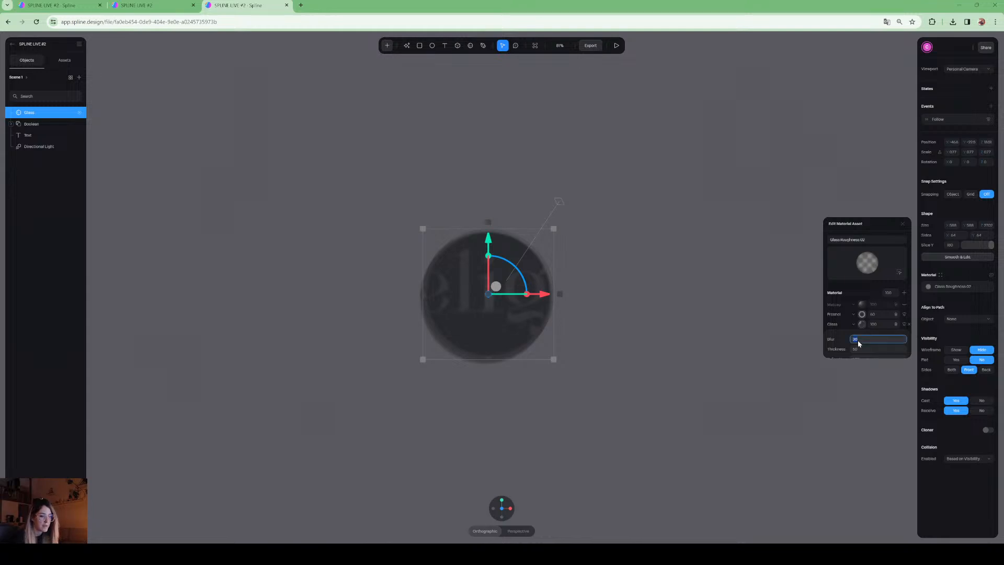
left_click(858, 341)
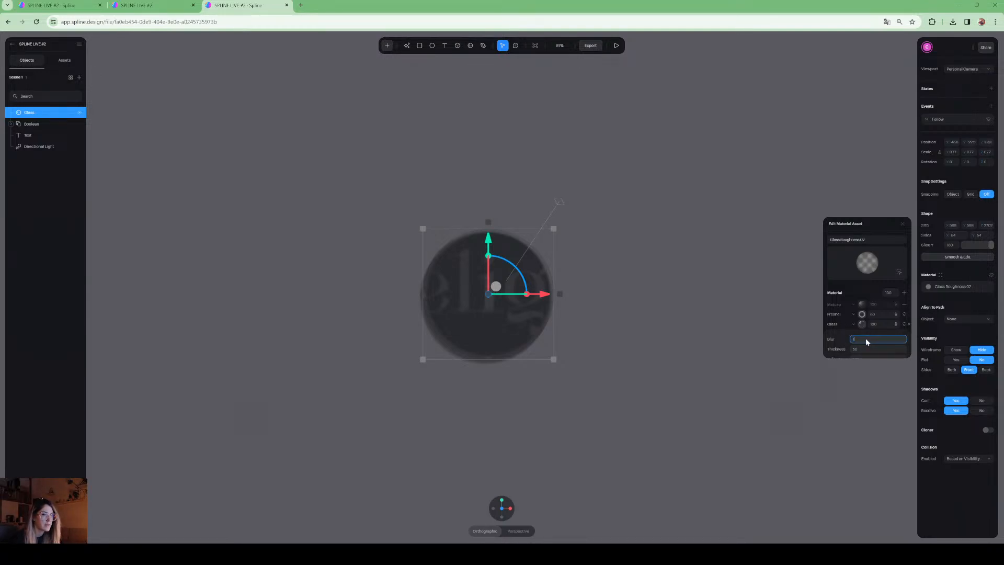
left_click(862, 325)
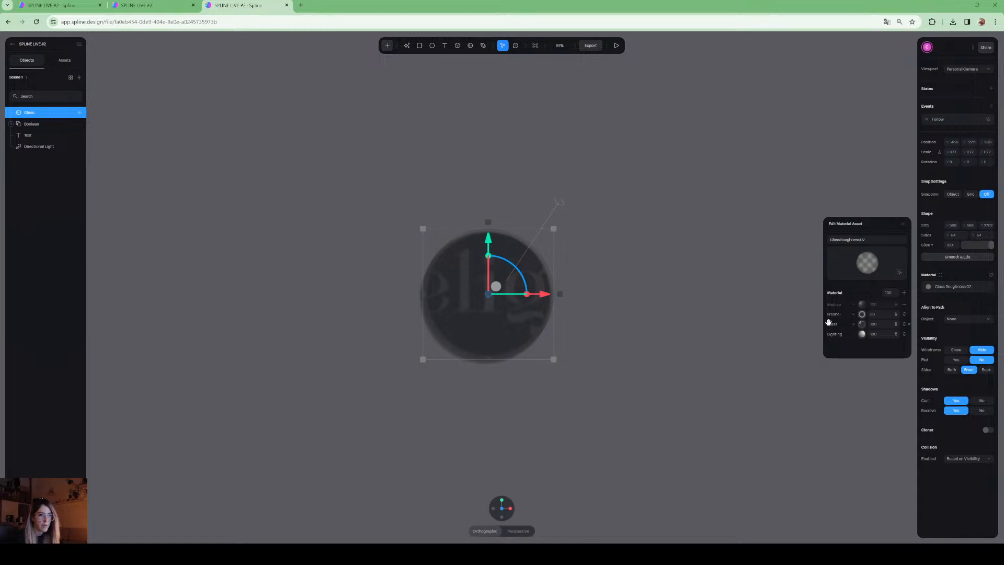
left_click(862, 324)
left_click(859, 329)
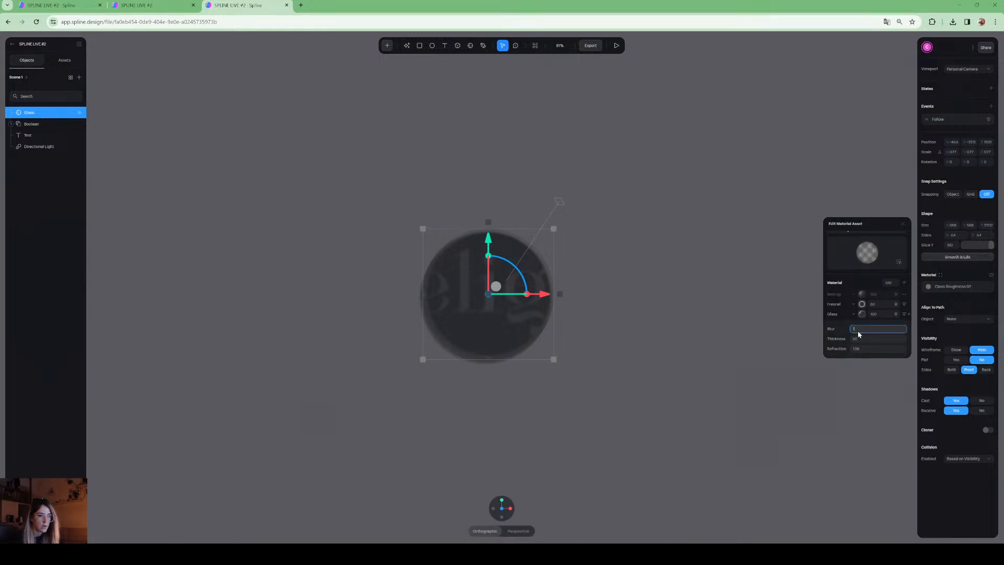
key("Return")
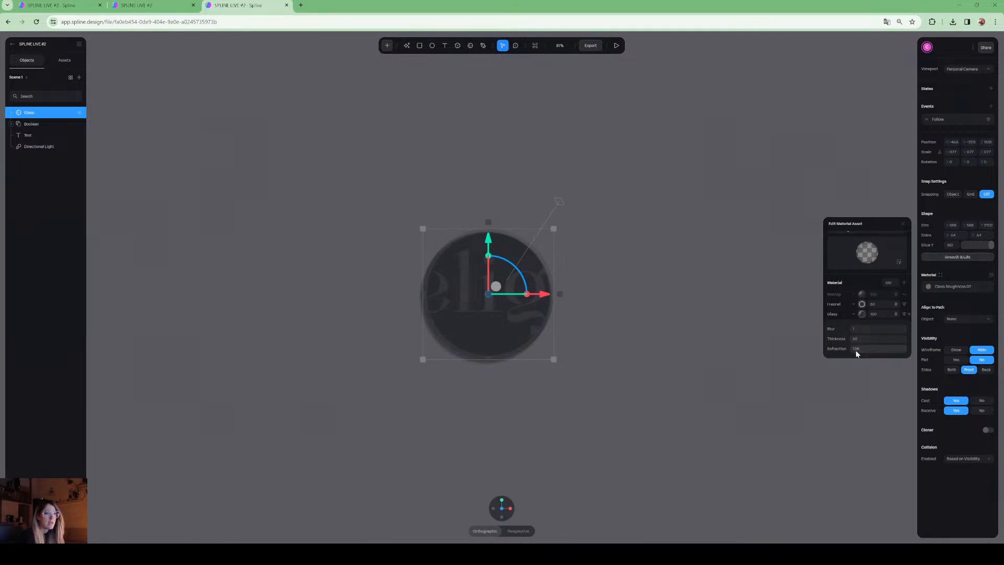
left_click(617, 45)
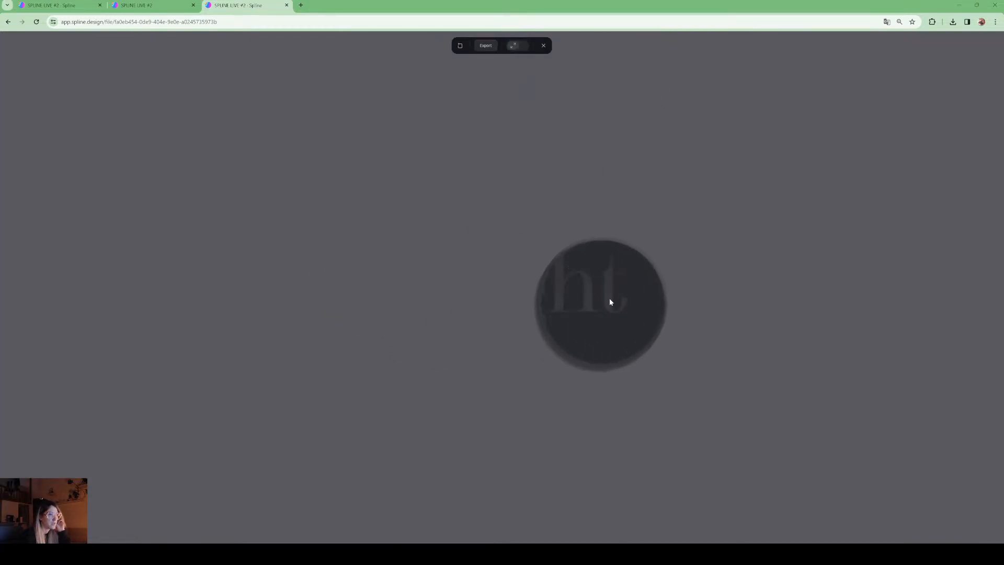
left_click(543, 46)
Raise the Glass layer's refraction in the sphere's Glass Roughness material.
left_click(938, 287)
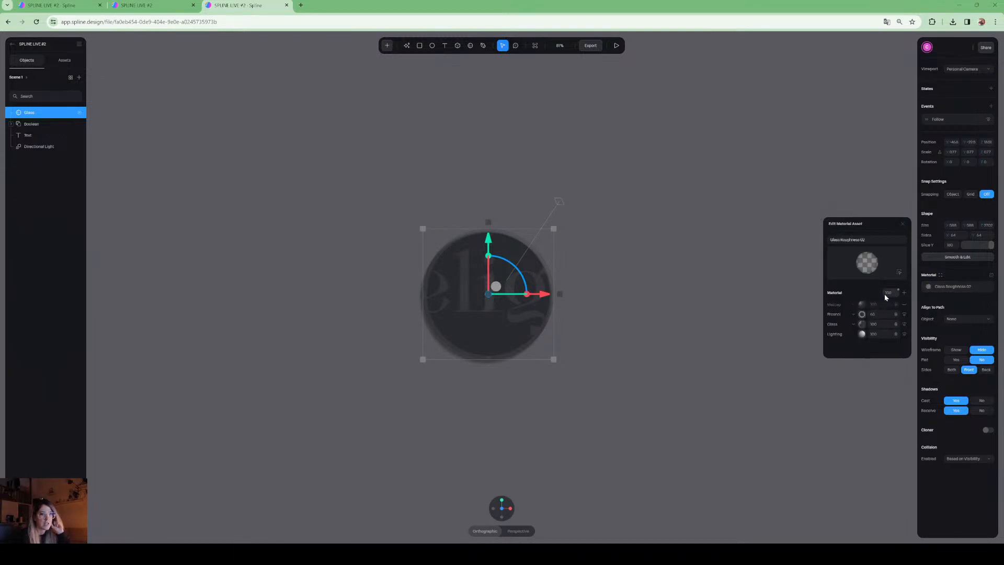
left_click(862, 324)
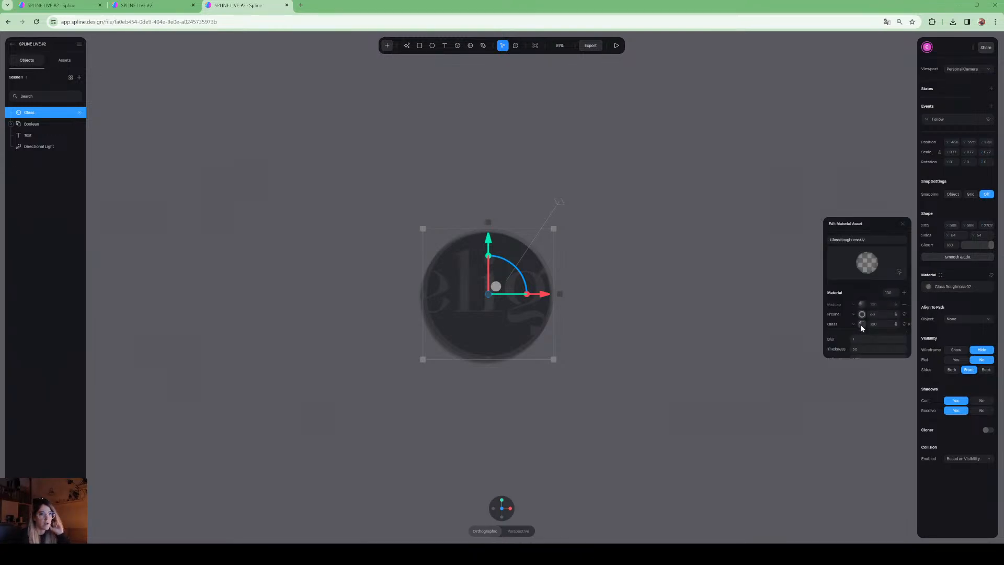
scroll(840, 322, "down", 1)
left_click(861, 349)
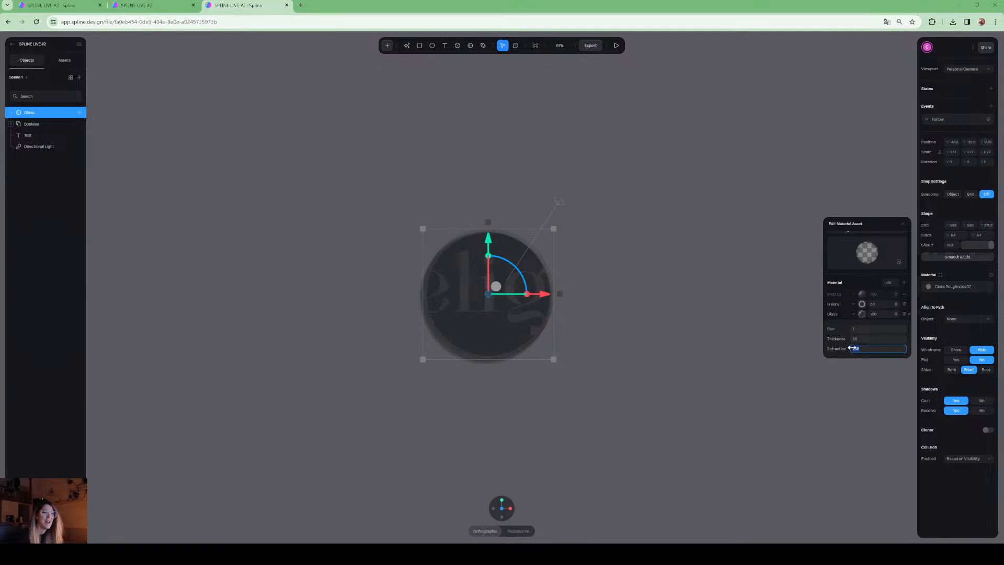
left_click(853, 349)
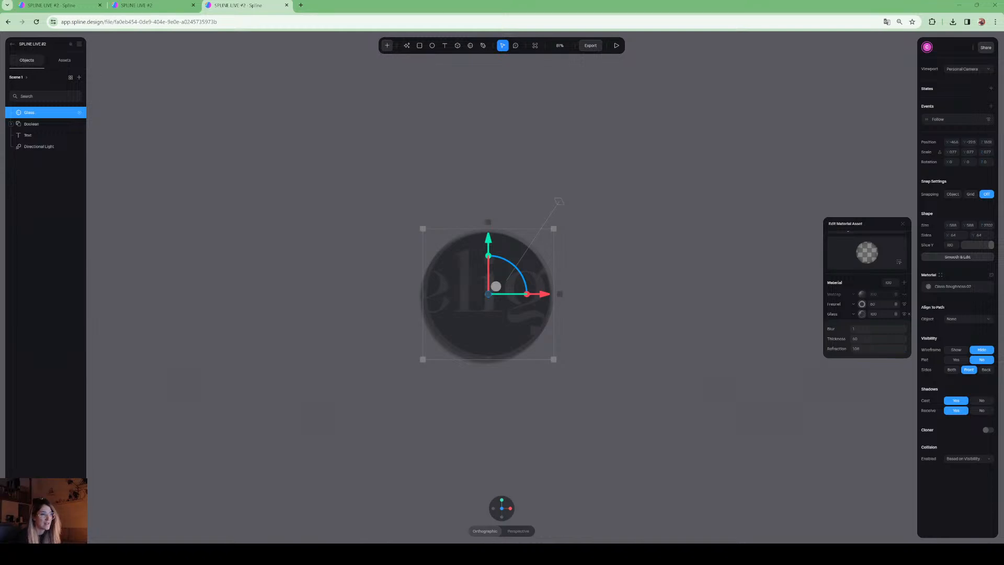
left_click(859, 349)
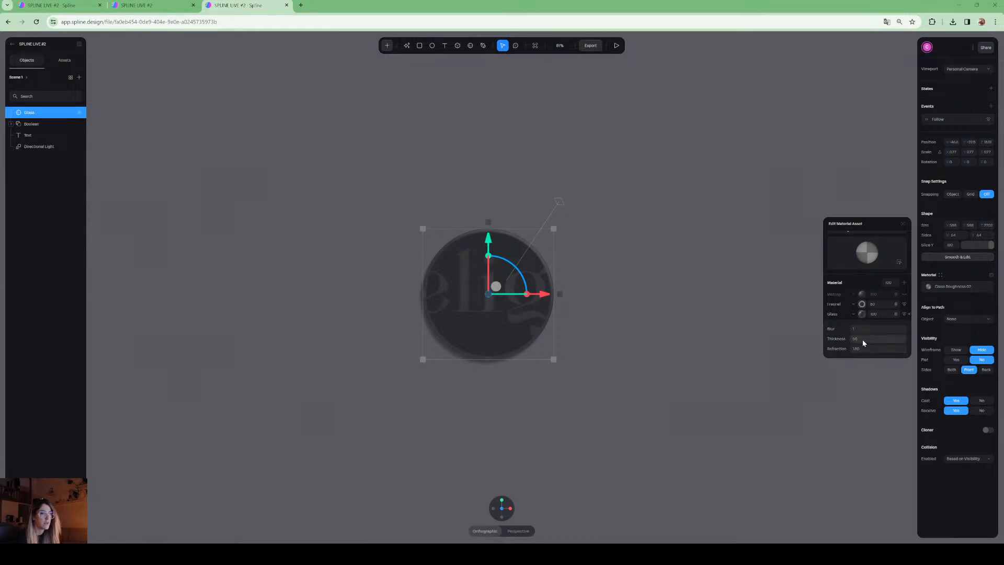
Raise the Glass layer's thickness, trying 500 before about 4000, and check the text distortion in play mode.
left_click(866, 340)
type("500")
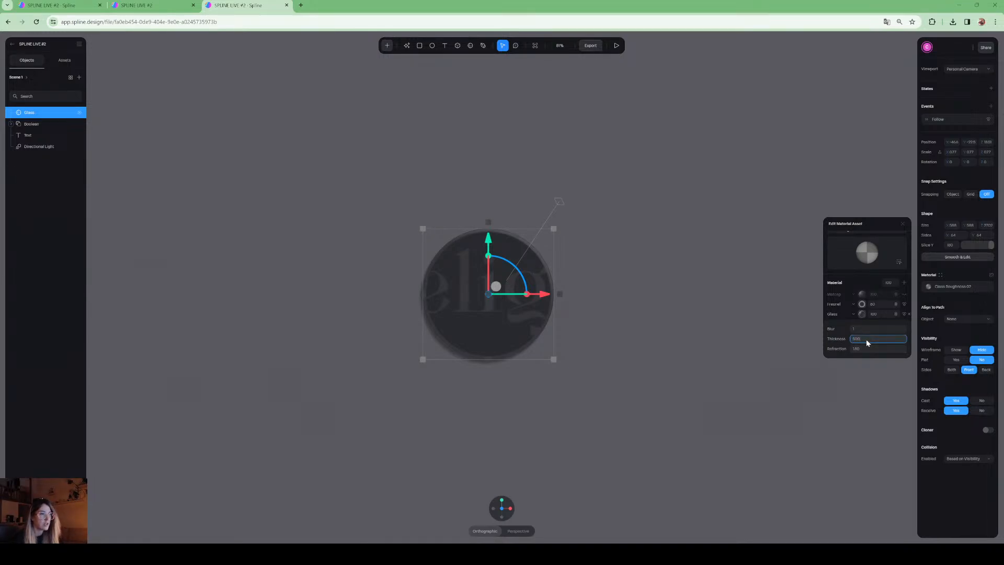
key("Return")
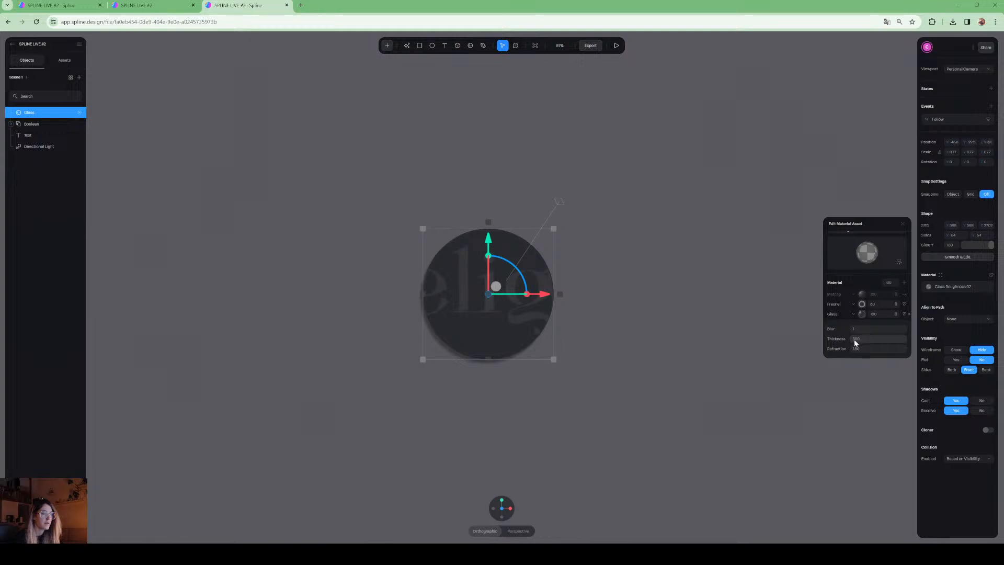
left_click(864, 341)
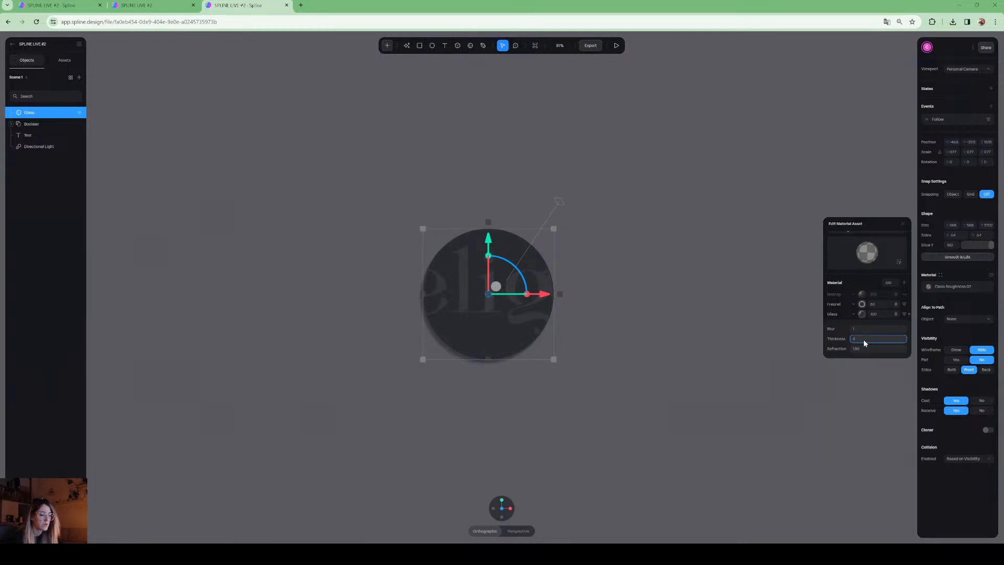
type("4200")
key("Return")
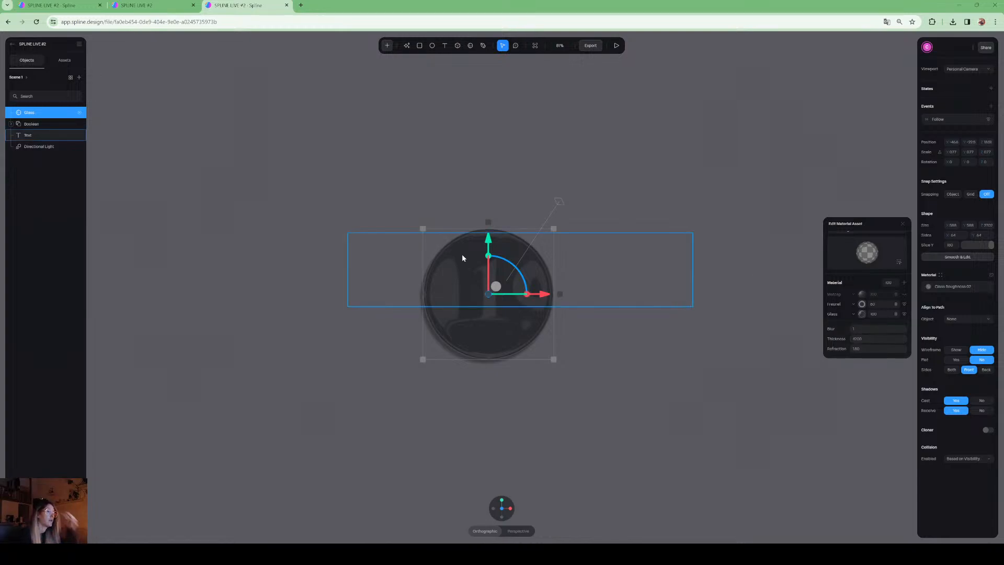
left_click(616, 46)
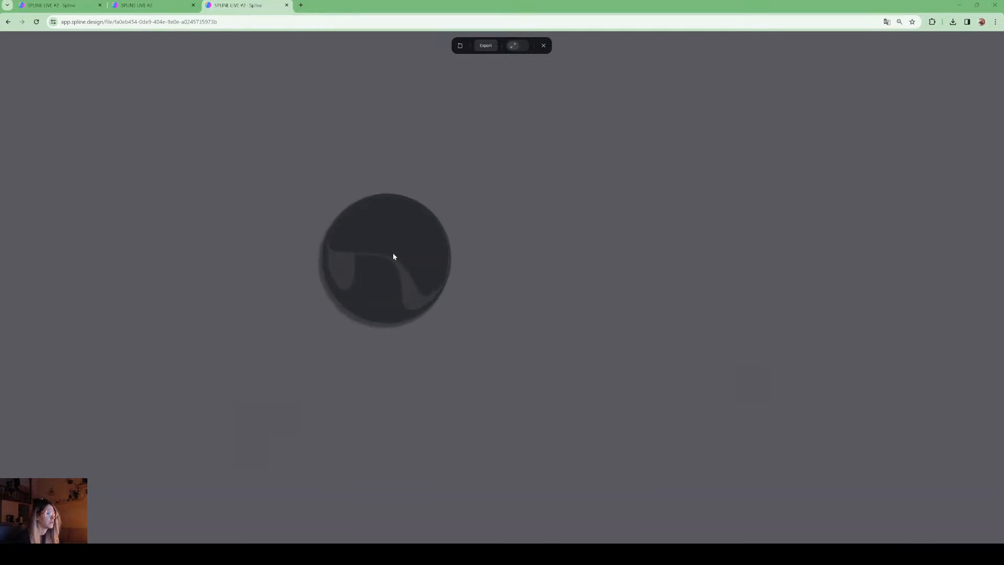
left_click(544, 46)
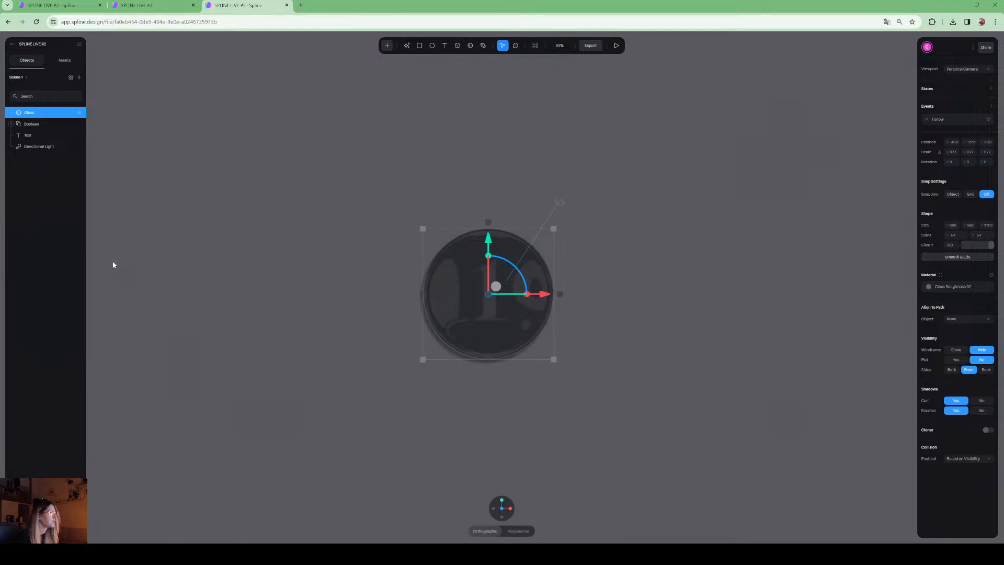
Darken the Boolean object's material colour to near-black.
left_click(50, 216)
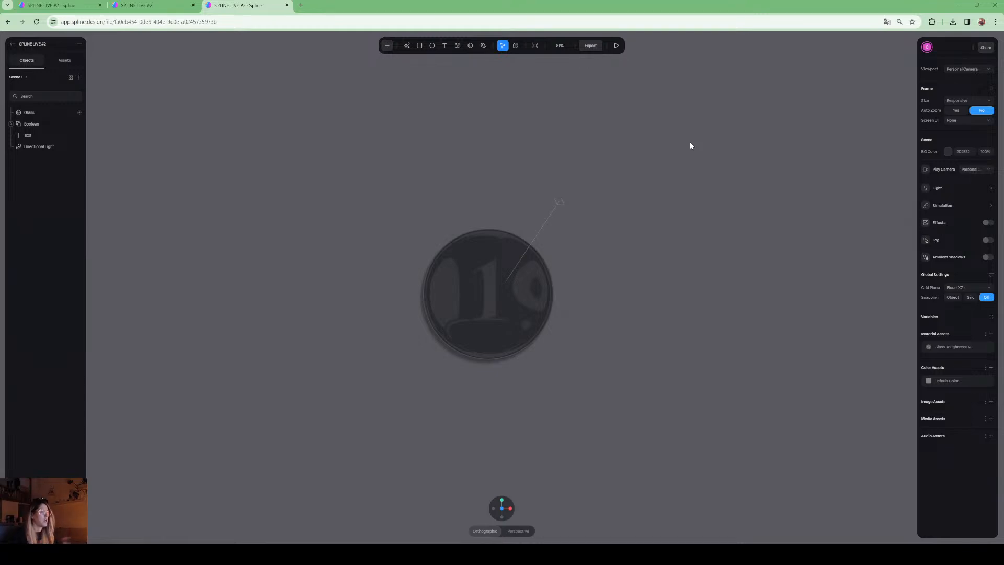
left_click(21, 123)
left_click(38, 148)
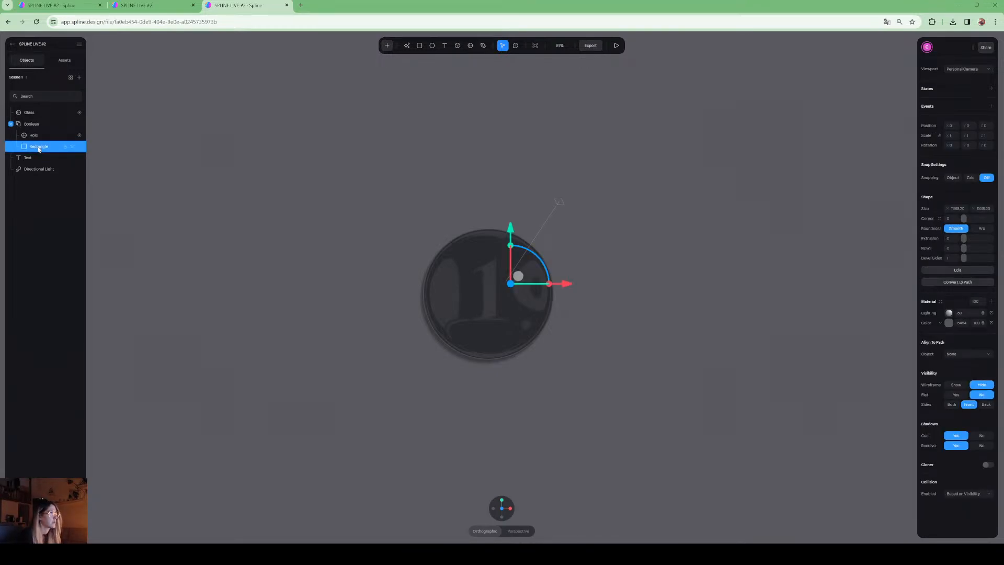
left_click(33, 124)
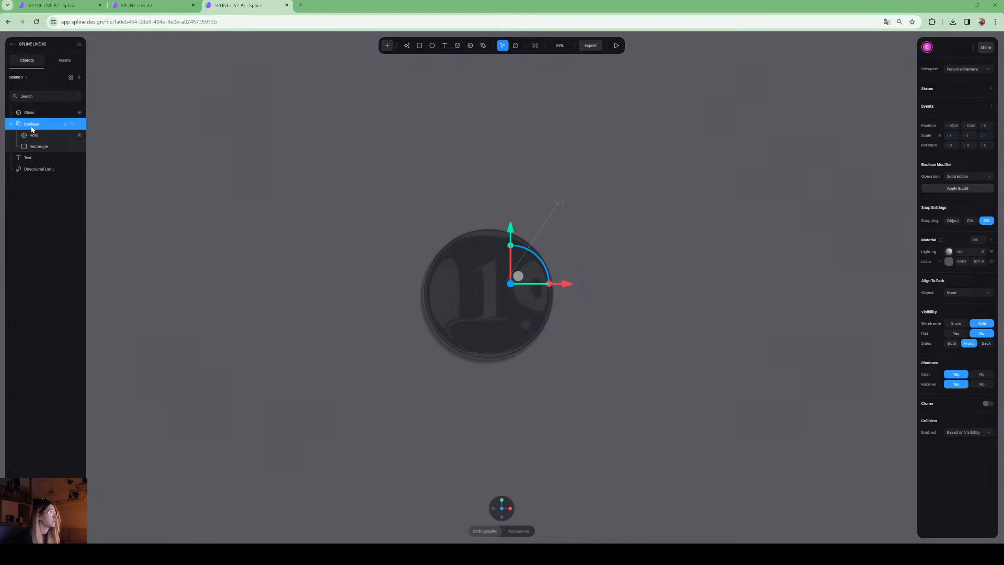
left_click(948, 262)
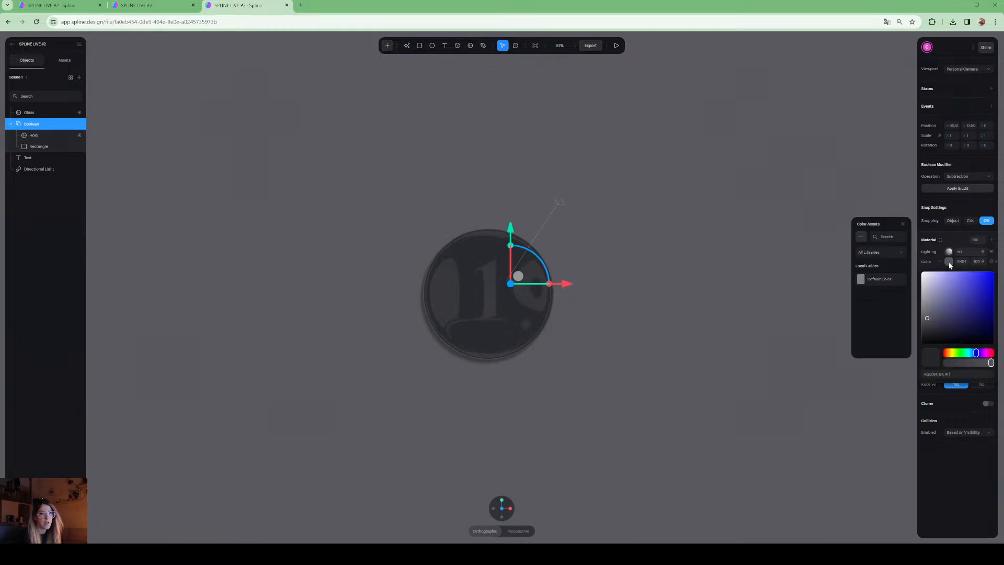
left_click_drag(939, 329, 926, 342)
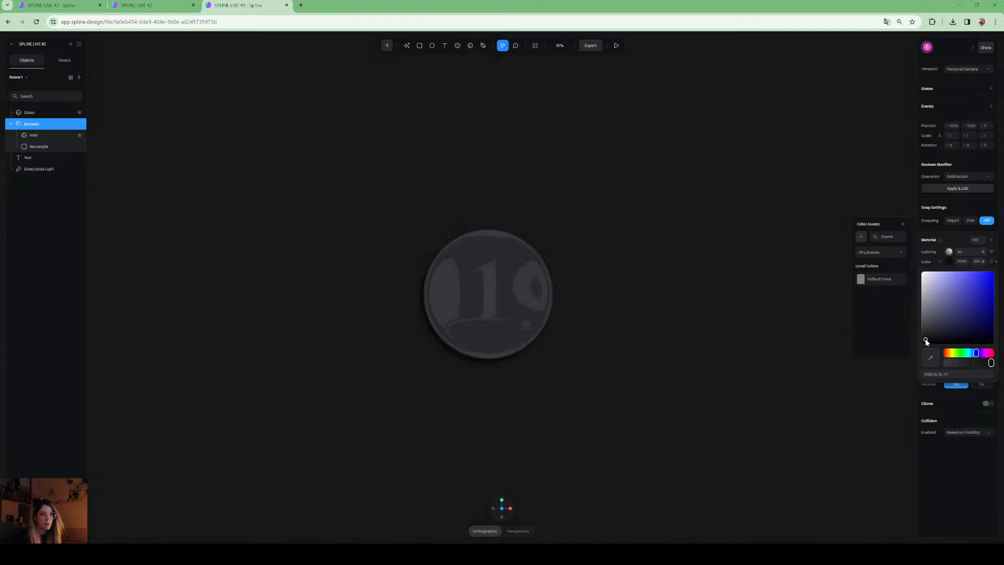
key("Escape")
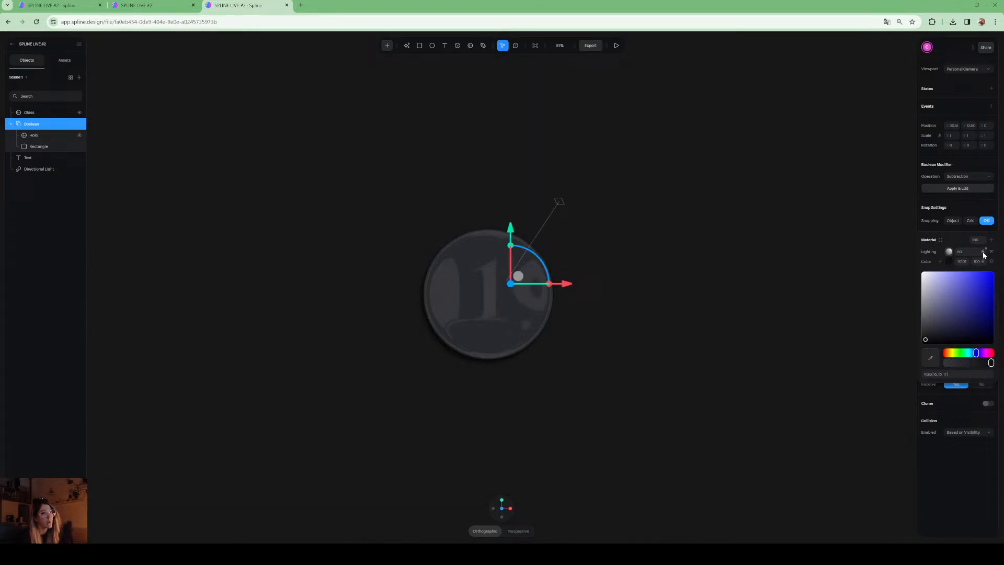
left_click(984, 253)
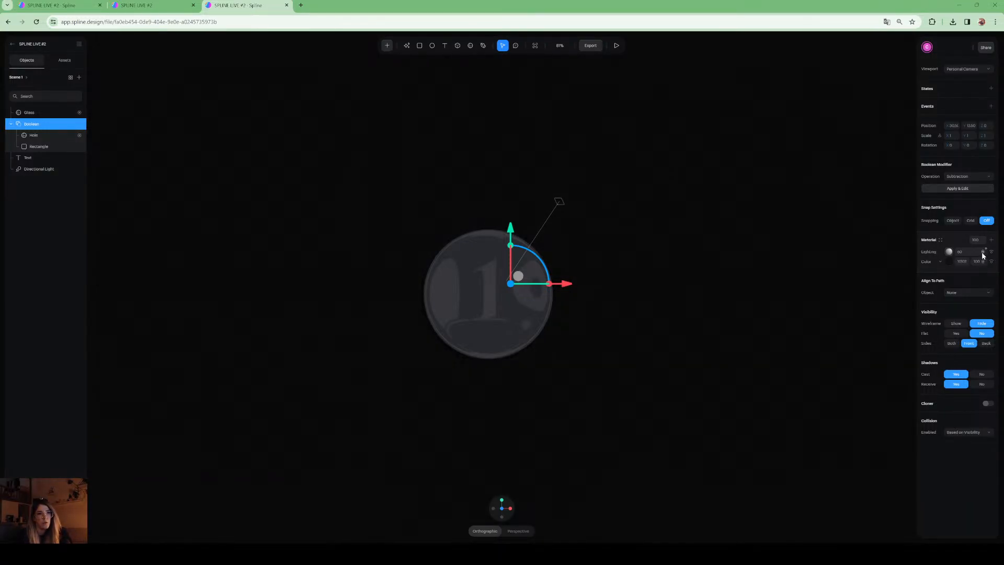
left_click(951, 261)
left_click(928, 339)
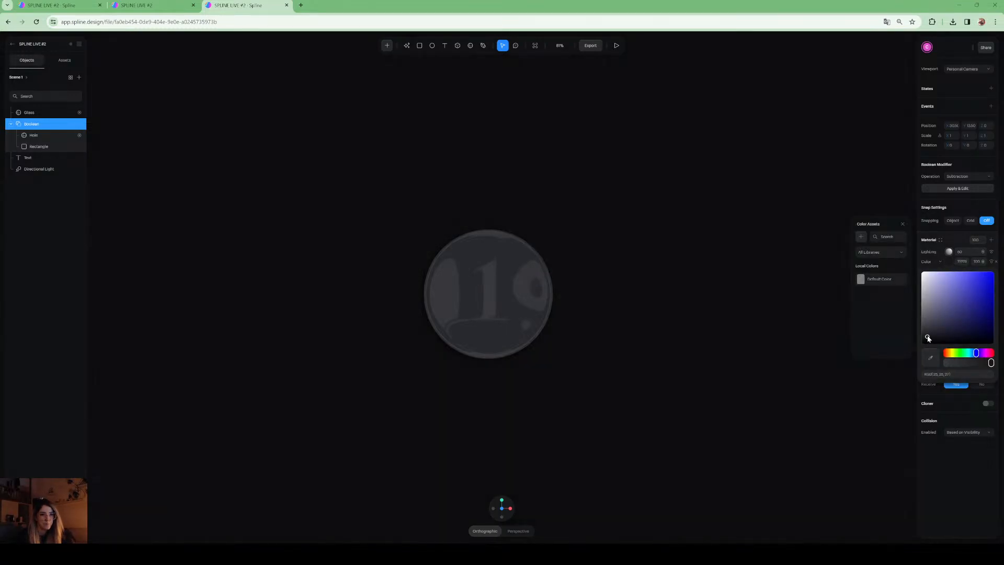
left_click(947, 261)
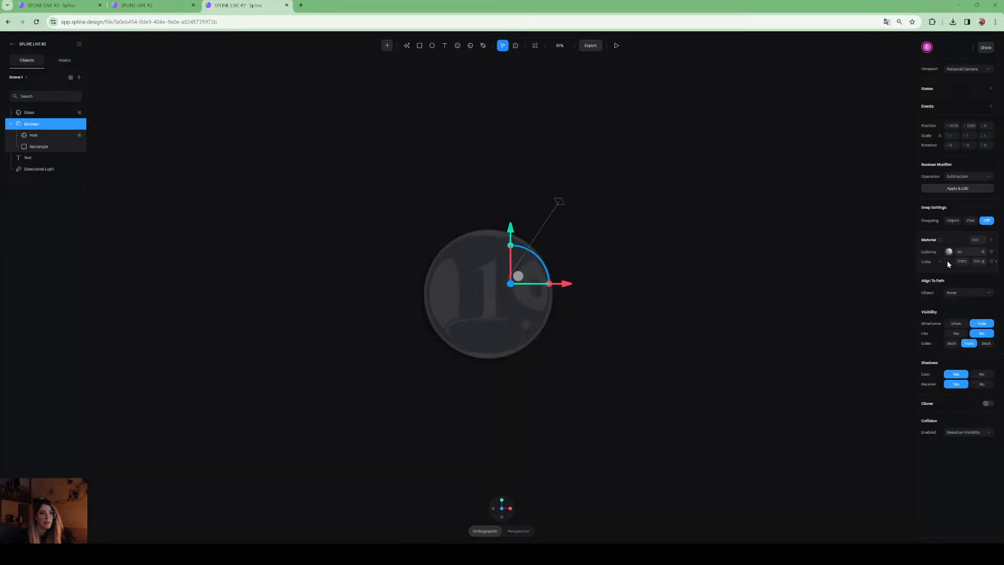
Lighten the scene's background colour to a medium grey.
left_click(27, 228)
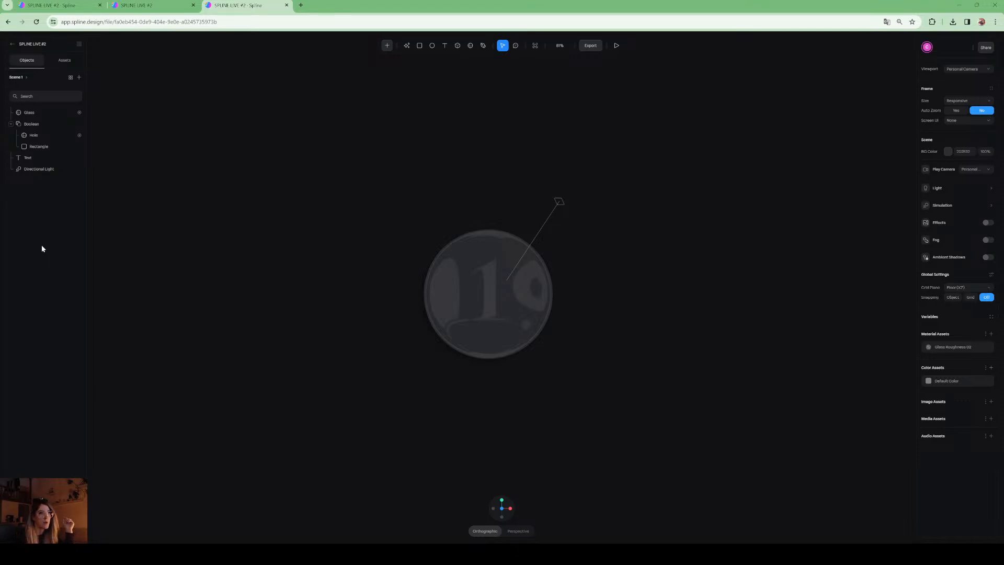
left_click(948, 151)
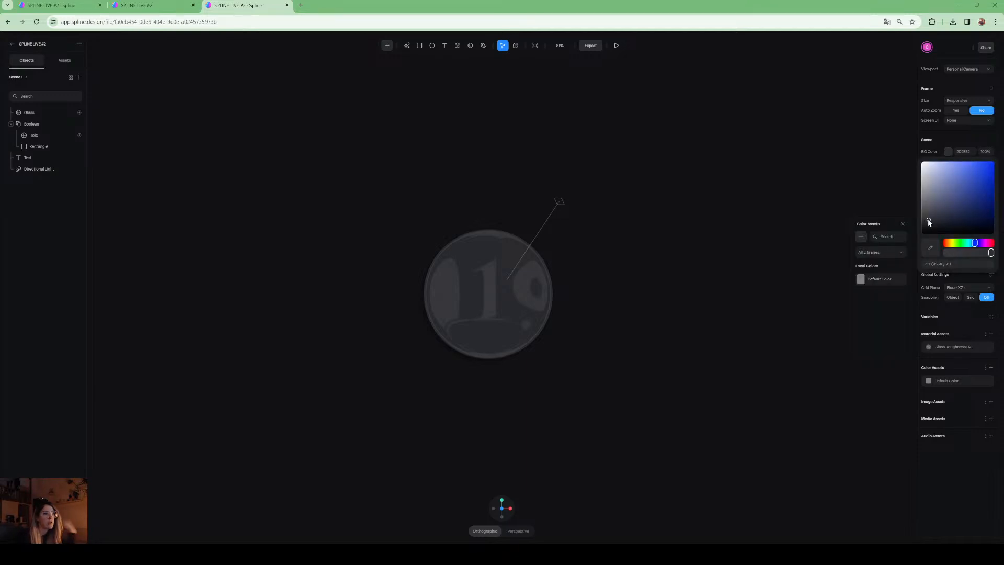
left_click_drag(929, 222, 924, 197)
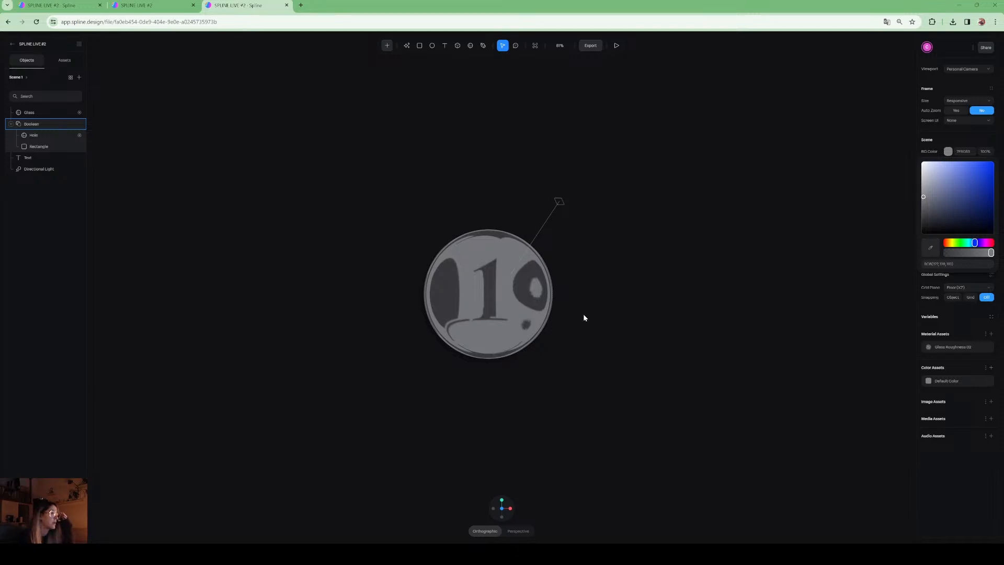
Preview the lens over the new colours in play mode and compare it with the published lens scene.
left_click(616, 46)
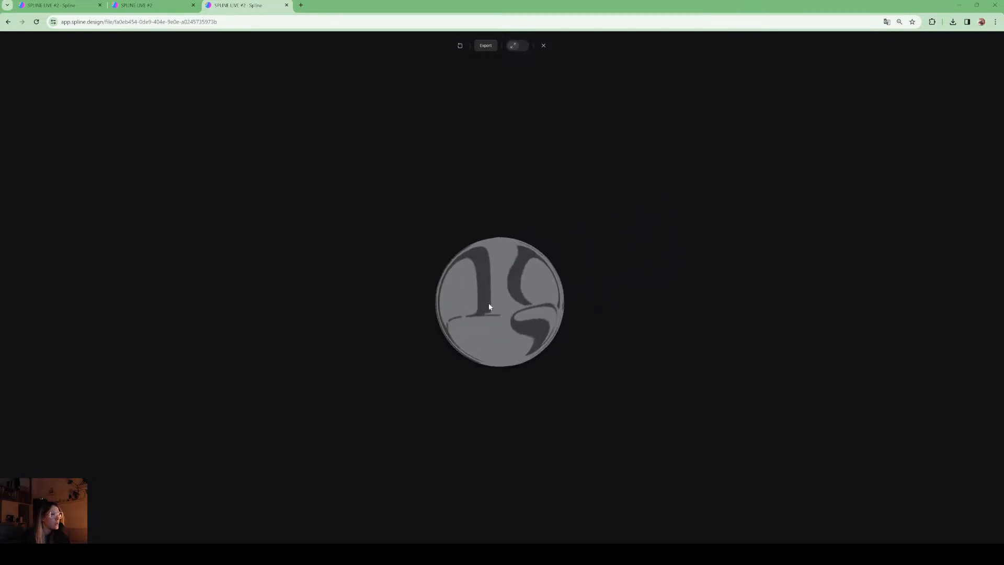
left_click(167, 6)
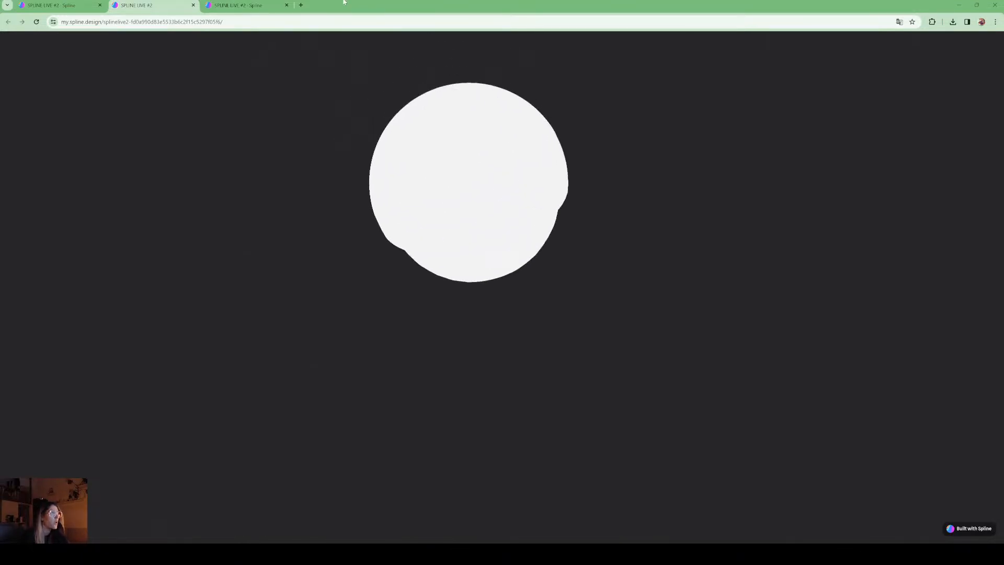
key("ctrl+Tab")
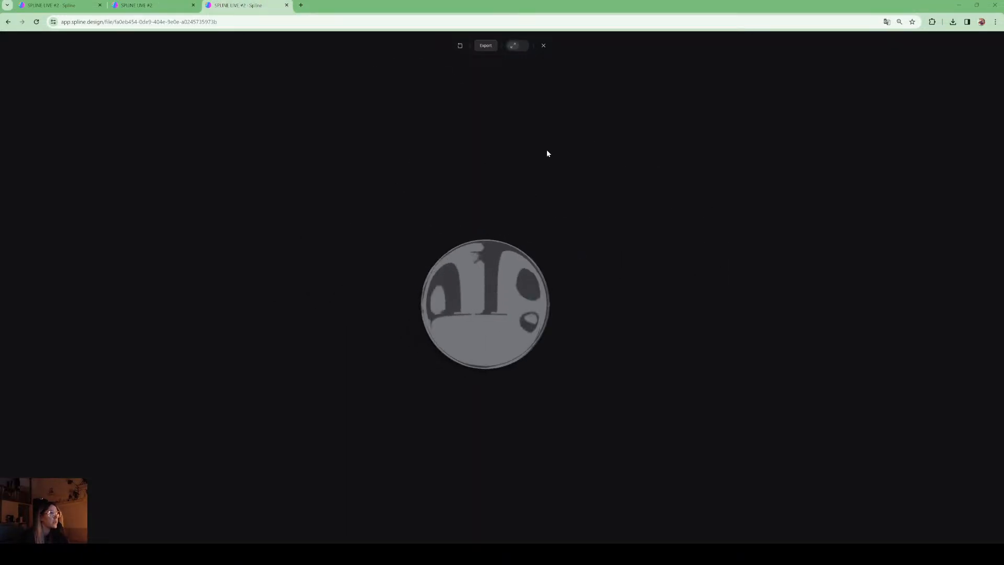
left_click(544, 46)
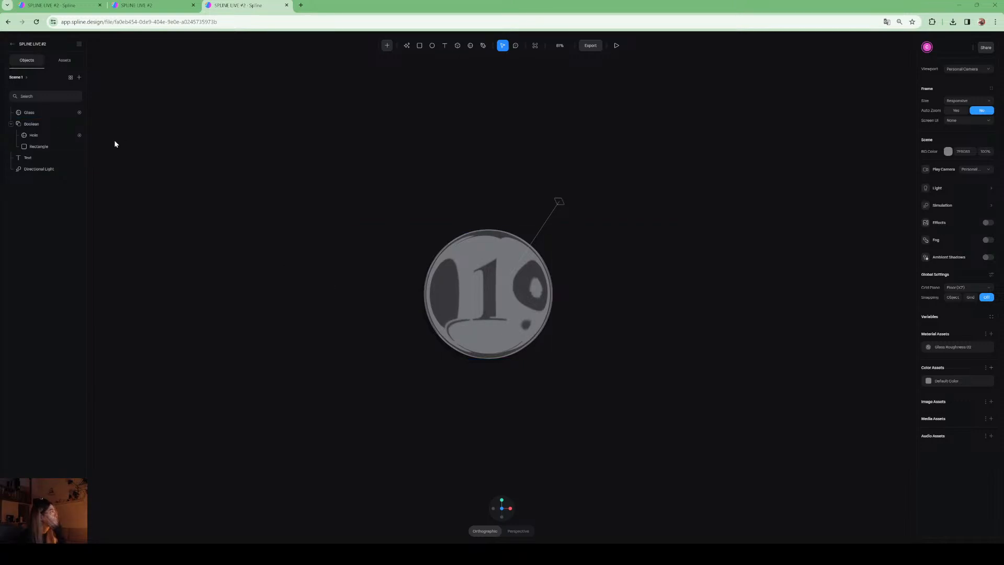
Scale the Glass sphere and the Hole sphere up together by about 23 percent.
left_click(39, 135)
left_click(29, 113, "shift")
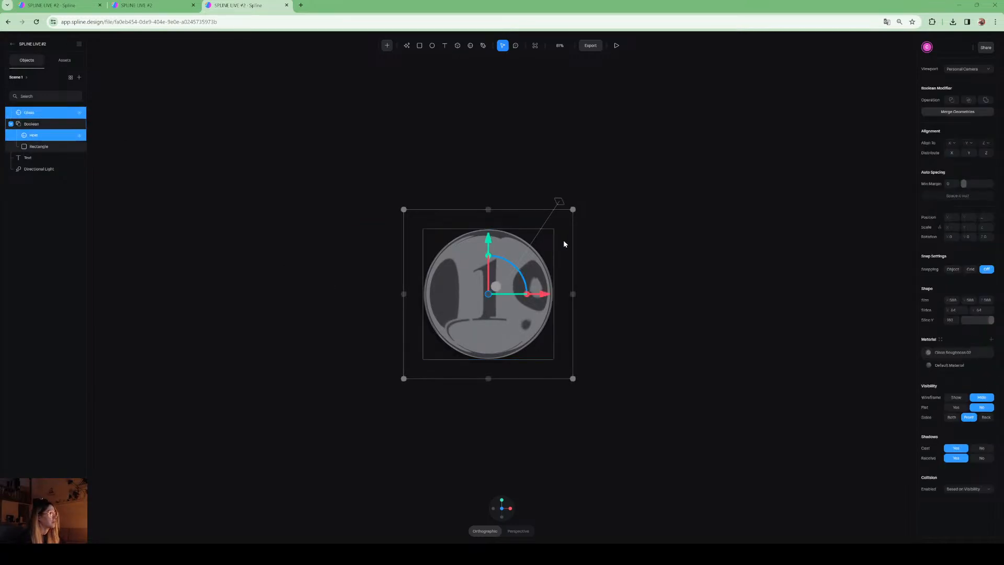
left_click_drag(573, 209, 591, 199)
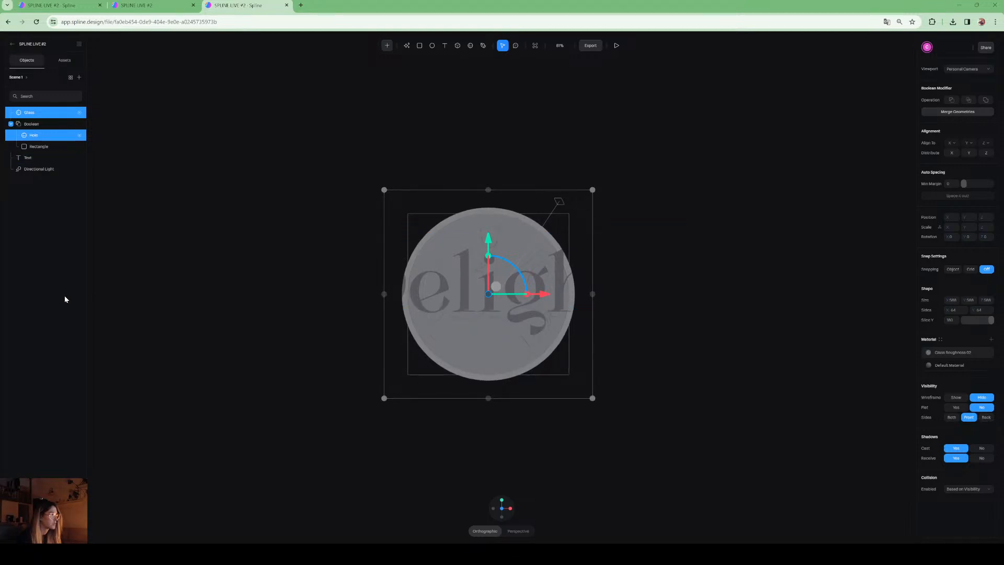
left_click(370, 309)
From an angled view, nudge the Hole back along Z and move the whole Boolean forward, away from the text.
left_click_drag(534, 383, 545, 445, "alt")
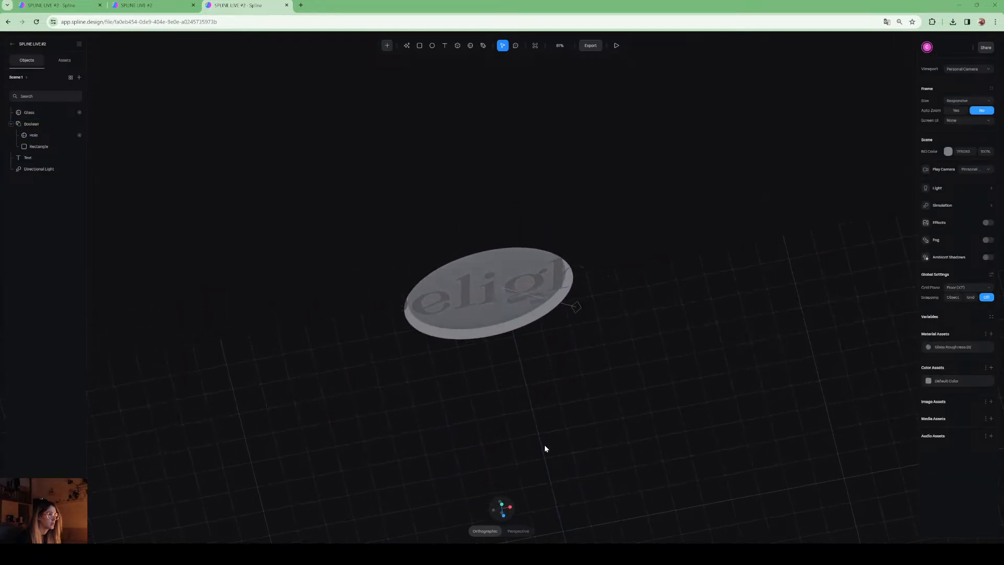
left_click(33, 135)
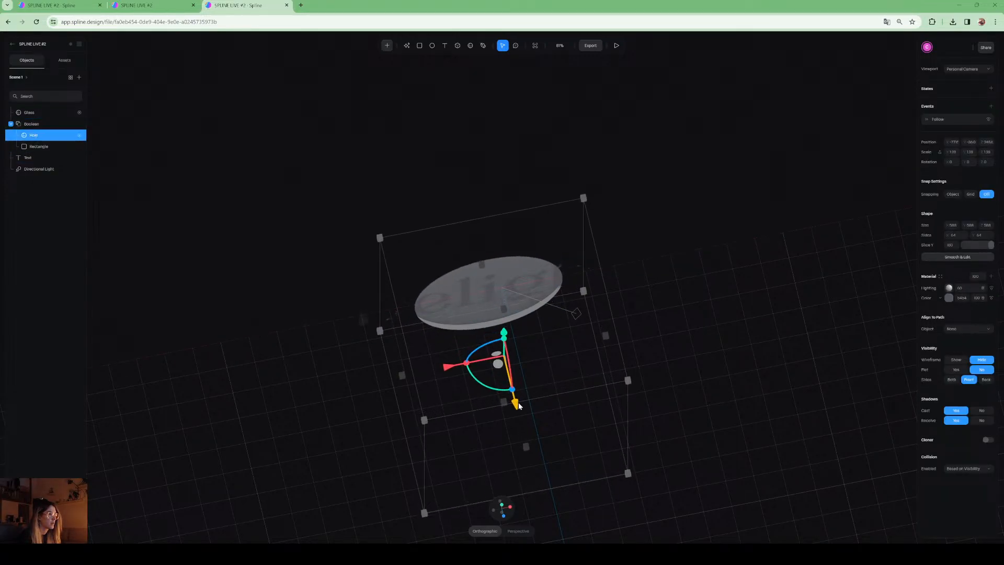
left_click_drag(516, 400, 515, 394)
left_click(34, 124)
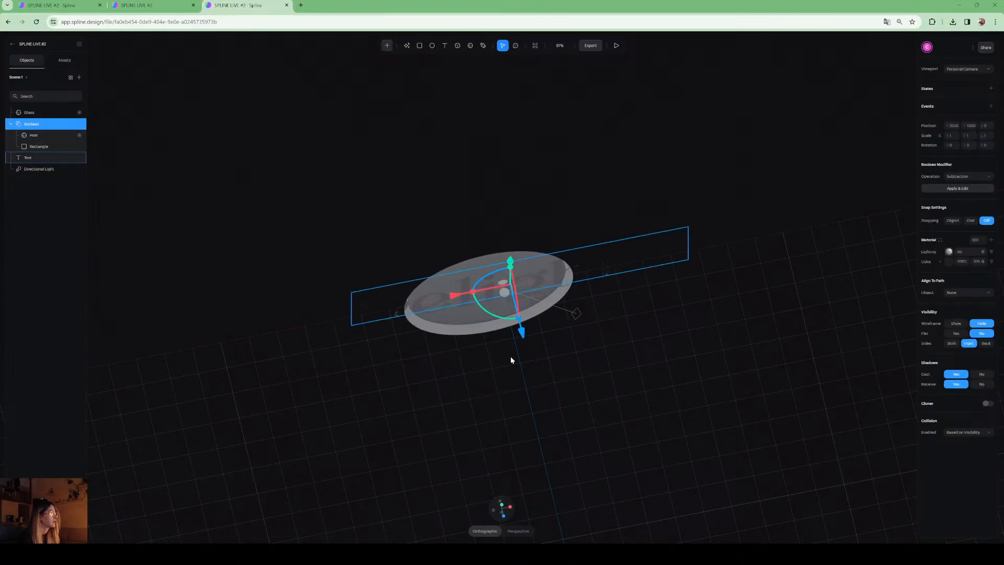
left_click_drag(523, 343, 530, 357)
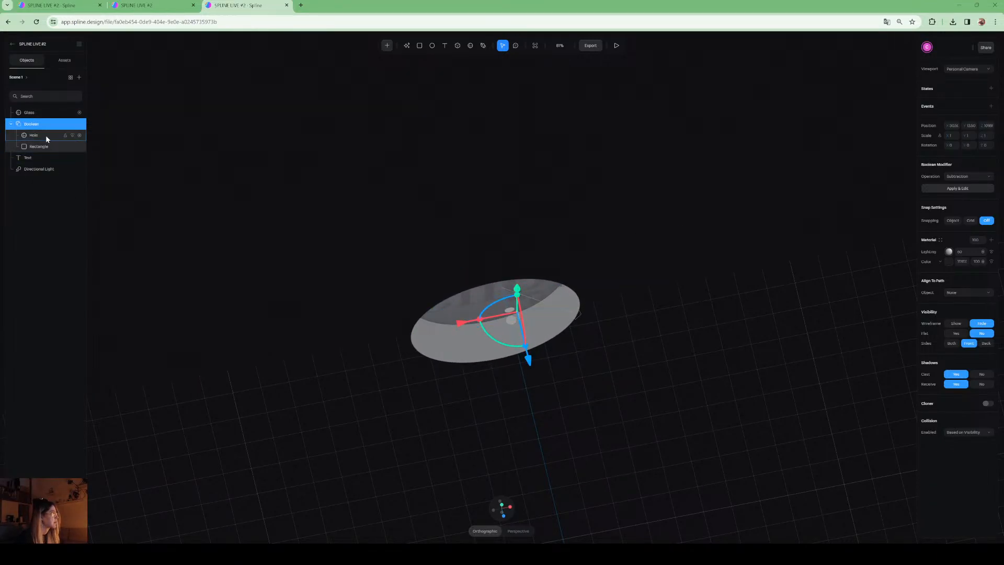
Move the Glass sphere forward along Z with the Boolean, return to the front view, and check the lens in play mode.
left_click(38, 112)
left_click_drag(499, 335, 519, 377)
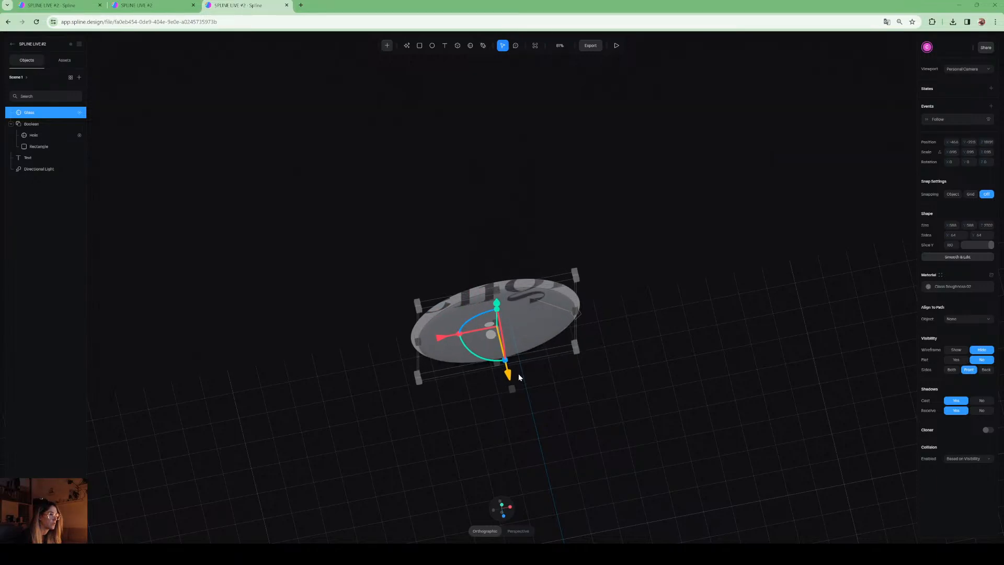
left_click(502, 503)
left_click_drag(527, 294, 530, 297)
left_click(616, 46)
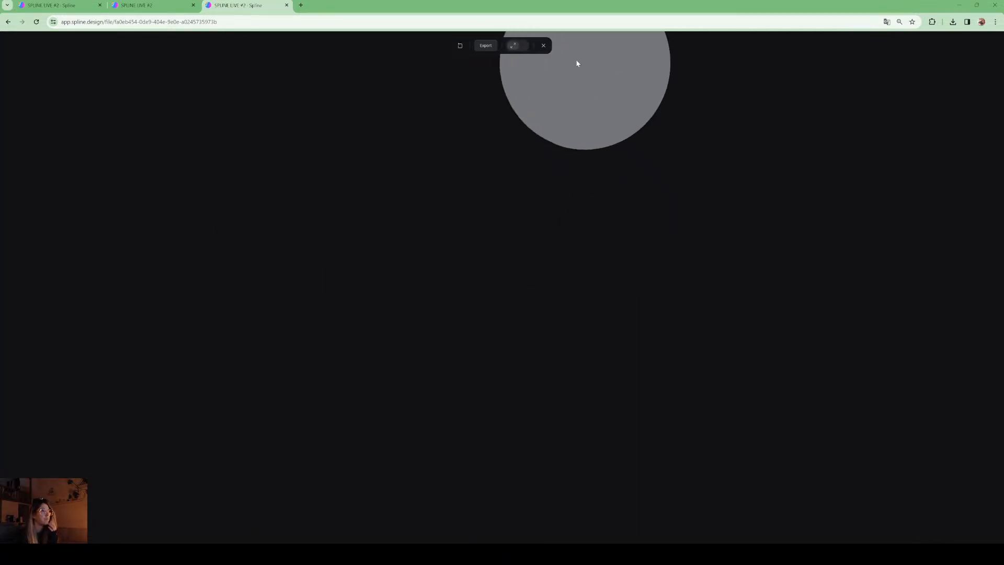
Scale the Glass sphere down about 7 percent so it sits inside the hole, return to the front view, and check it in play mode.
left_click(543, 46)
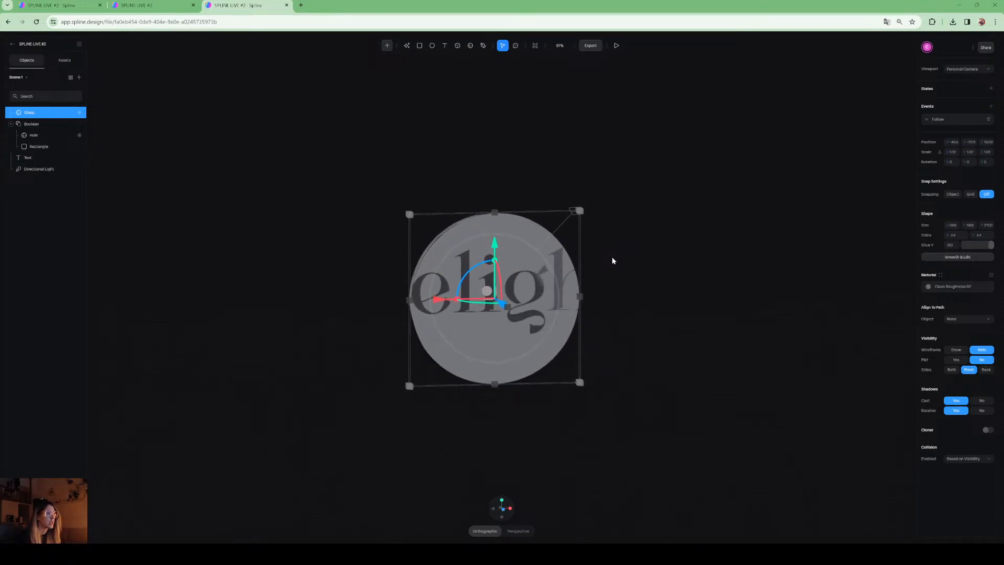
mouse_move(505, 513)
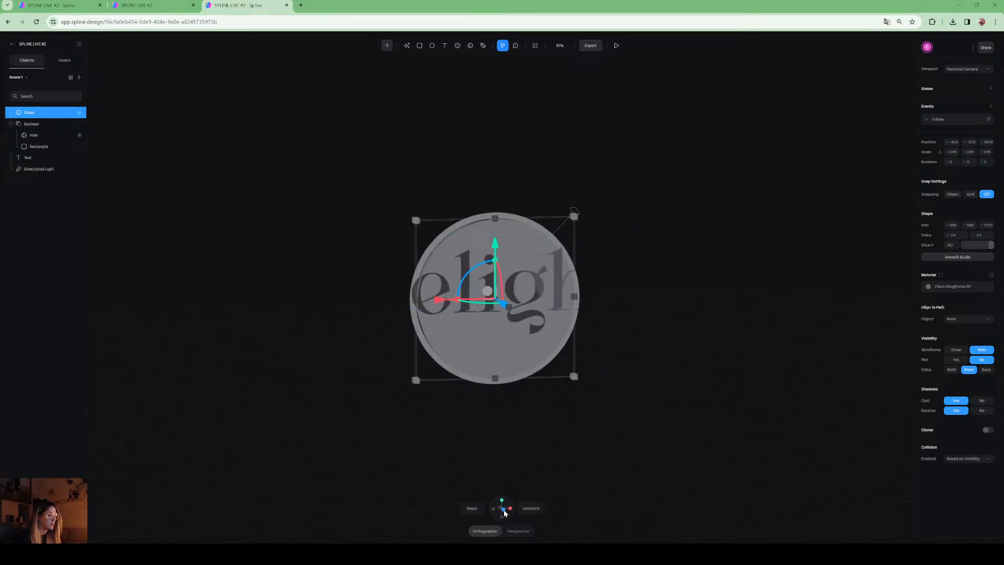
left_click(616, 46)
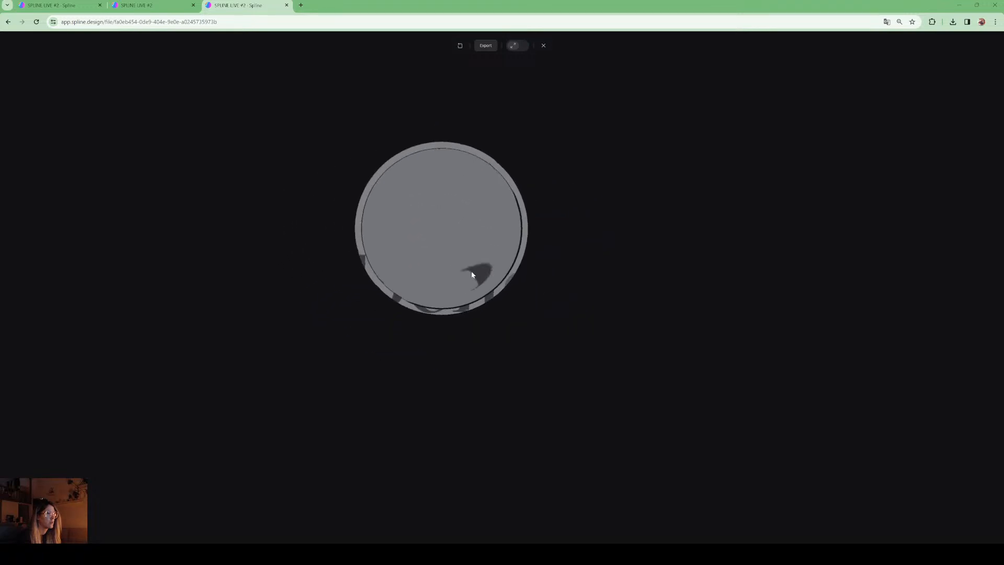
left_click(544, 46)
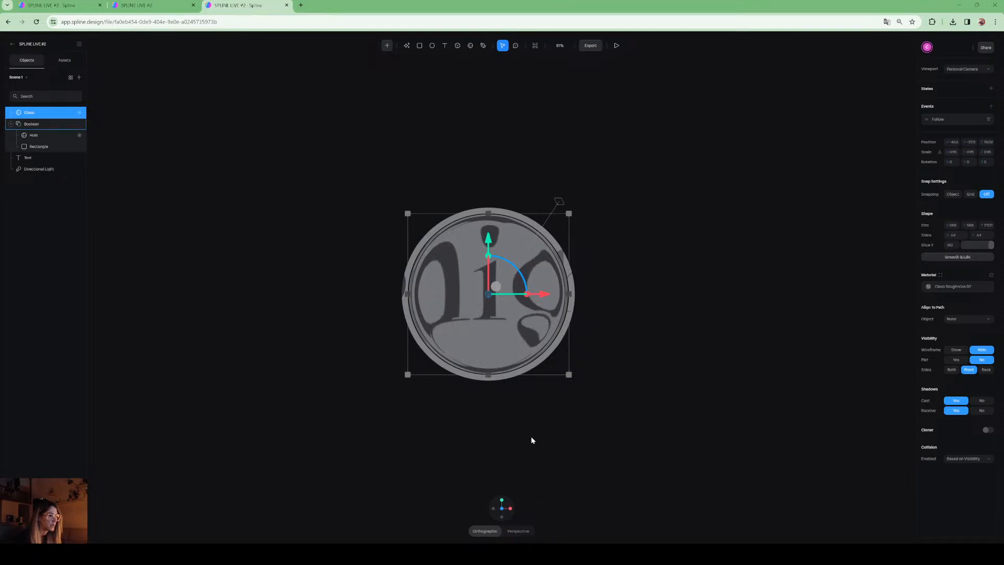
Examine the whole rectangle and lens from an angled, zoomed-out view and test them from that angle in play mode.
left_click_drag(534, 427, 578, 431, "alt")
scroll(576, 433, "down", 10)
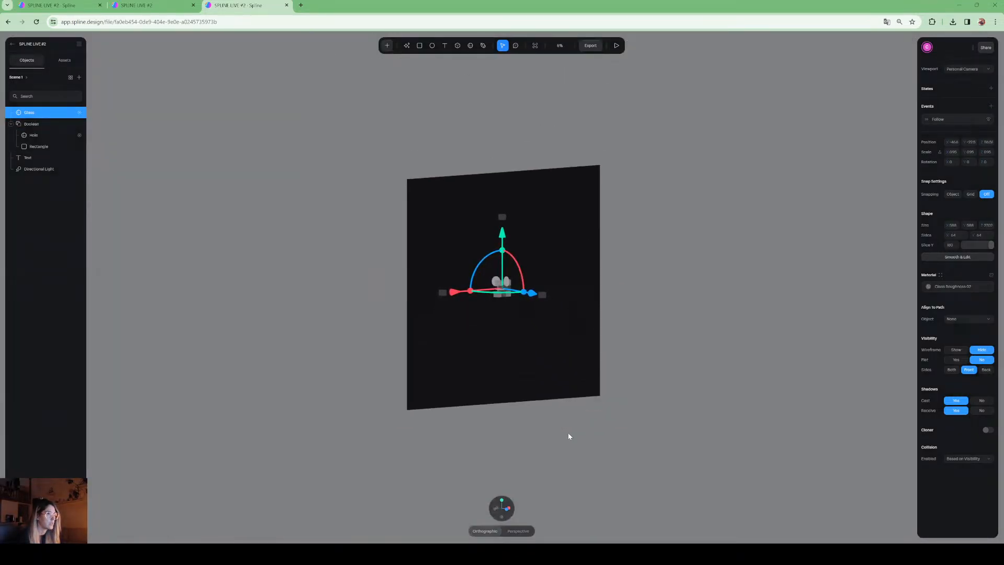
left_click(568, 432)
mouse_move(668, 349)
left_mouse_down("alt")
mouse_move(675, 337)
mouse_move(644, 338)
mouse_move(663, 337)
left_mouse_up("alt")
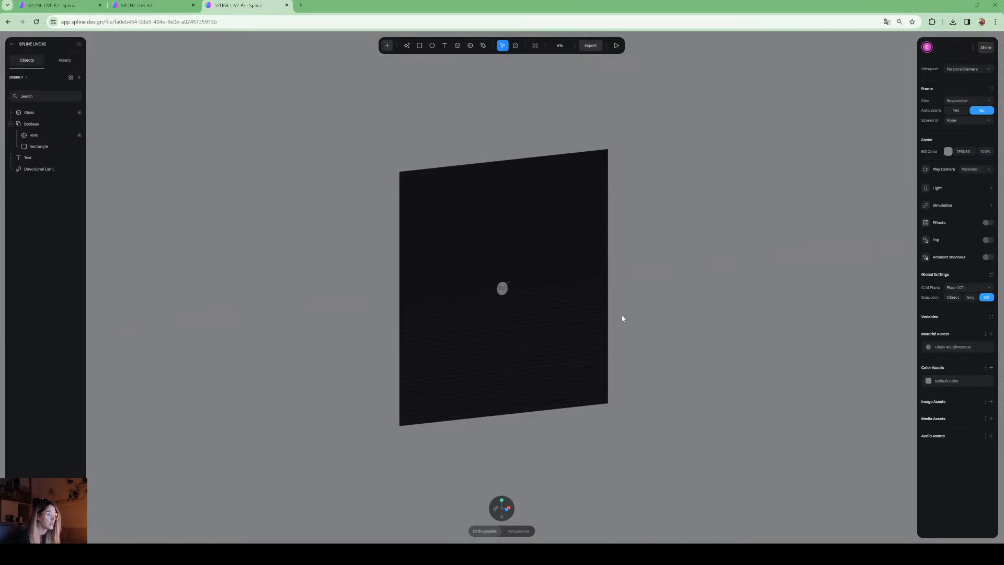
scroll(505, 283, "up", 3)
left_click(616, 46)
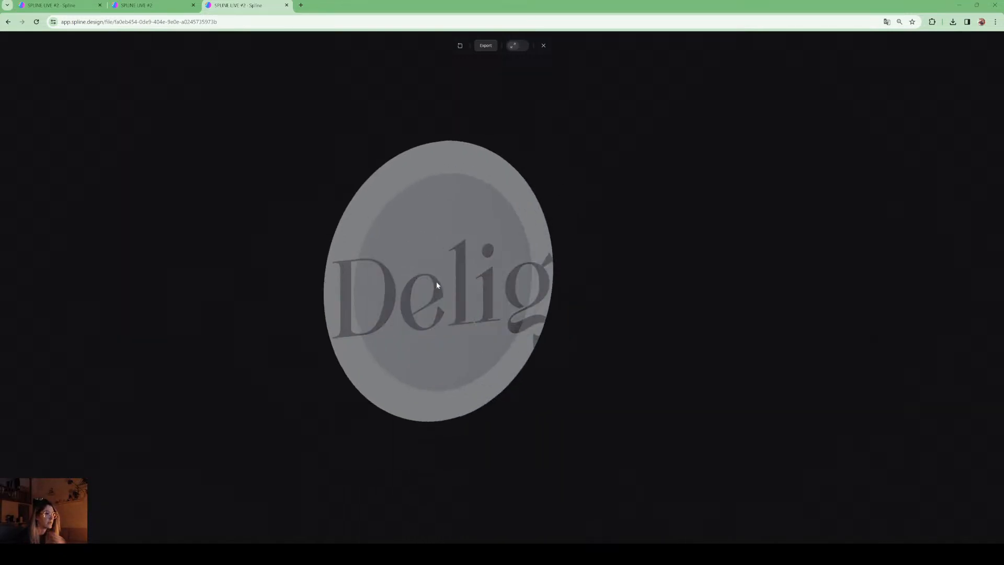
left_click(544, 45)
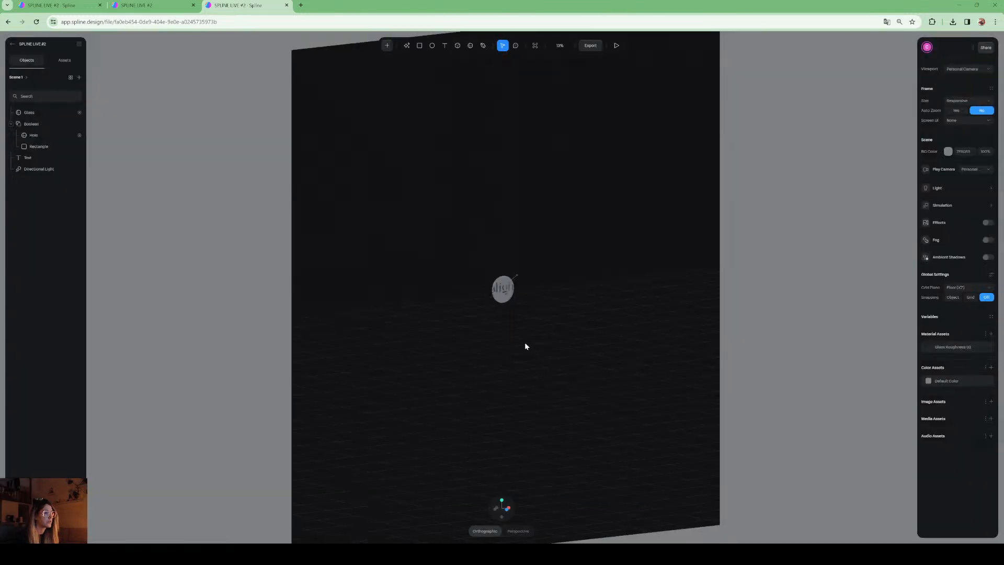
Return to the front view and add a Look At event targeting the cursor to the Rectangle.
left_click(505, 512)
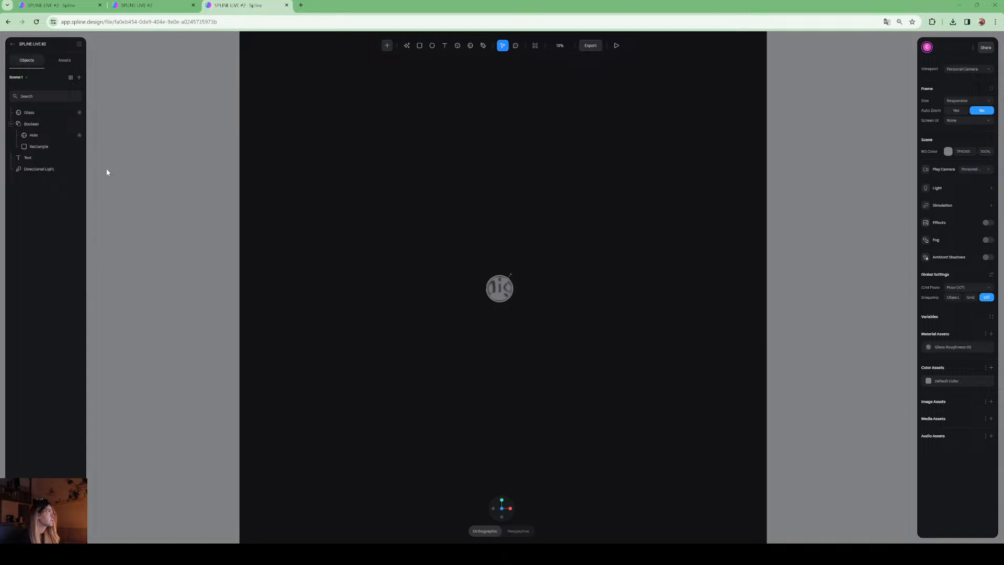
left_click(43, 150)
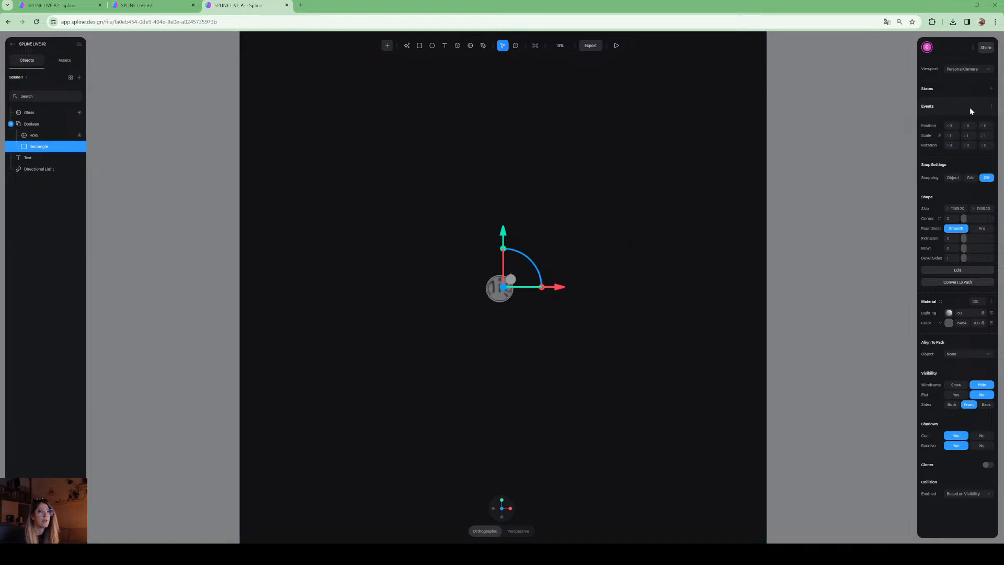
left_click(991, 107)
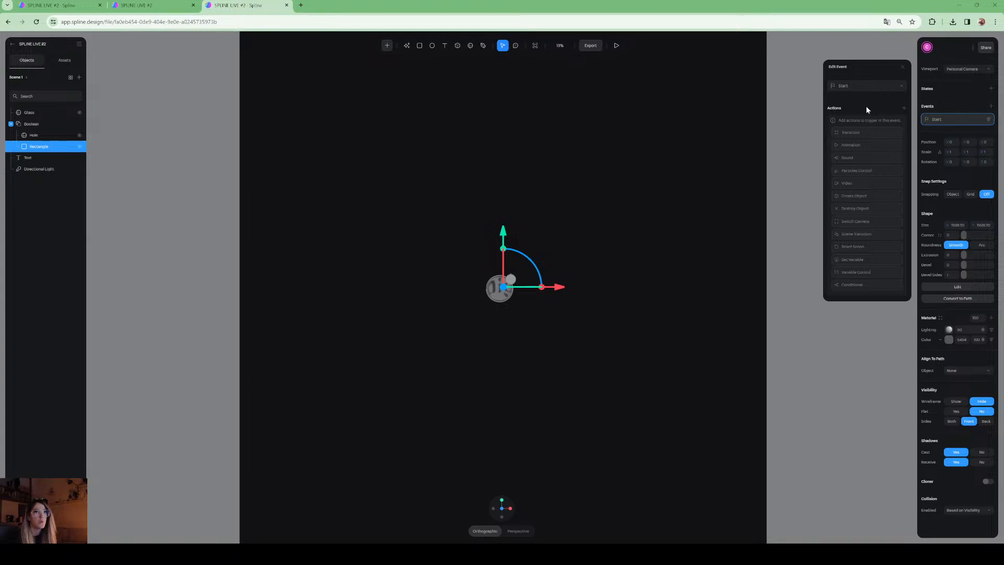
left_click(858, 87)
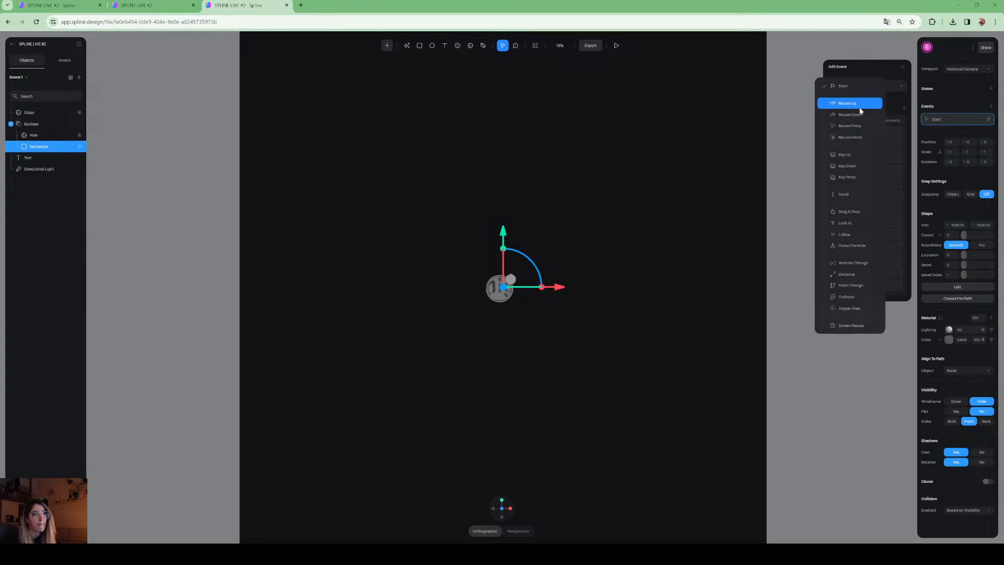
left_click(857, 224)
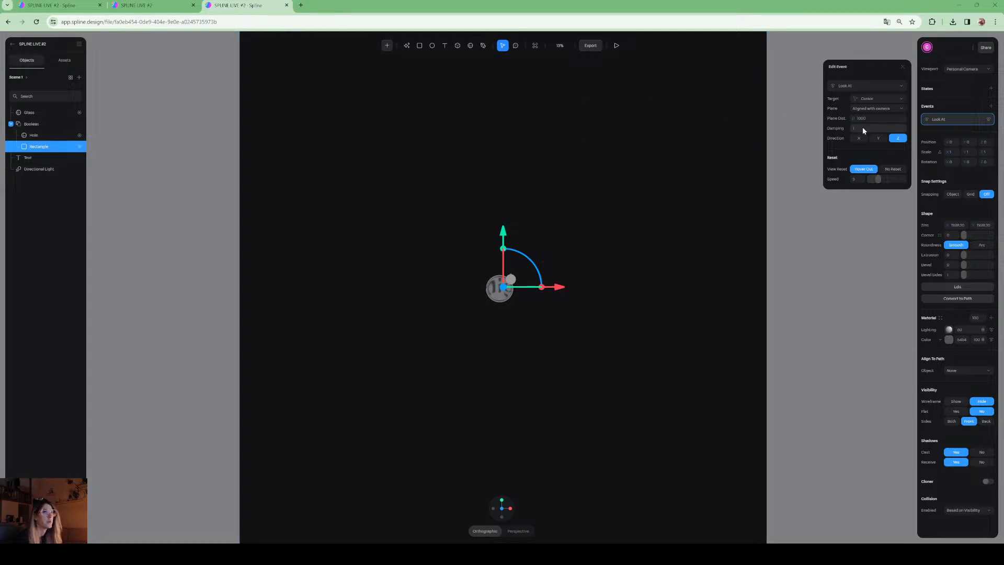
Preview the Rectangle's cursor-driven tilt in play mode, zooming in on the lens, and compare it with the published lens scene.
left_click(617, 46)
left_click_drag(615, 49, 741, 299)
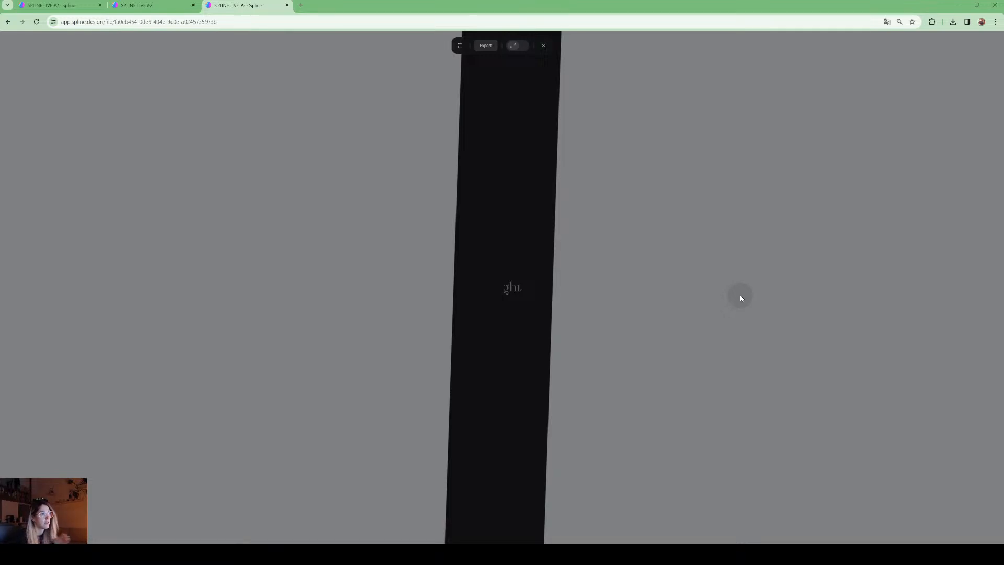
left_click_drag(741, 298, 452, 289)
scroll(460, 288, "up", 4)
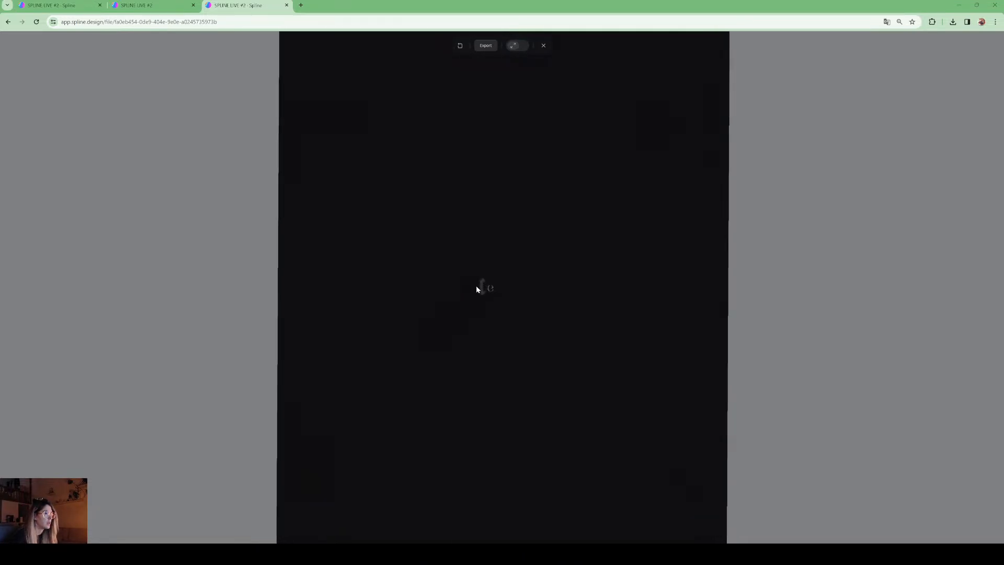
scroll(494, 286, "up", 4)
scroll(493, 287, "up", 5)
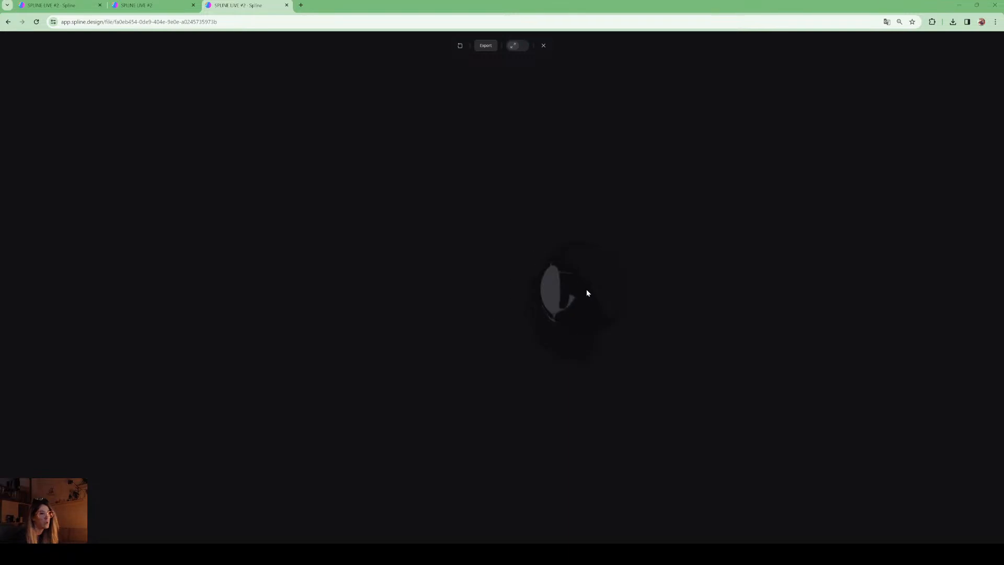
left_click(135, 5)
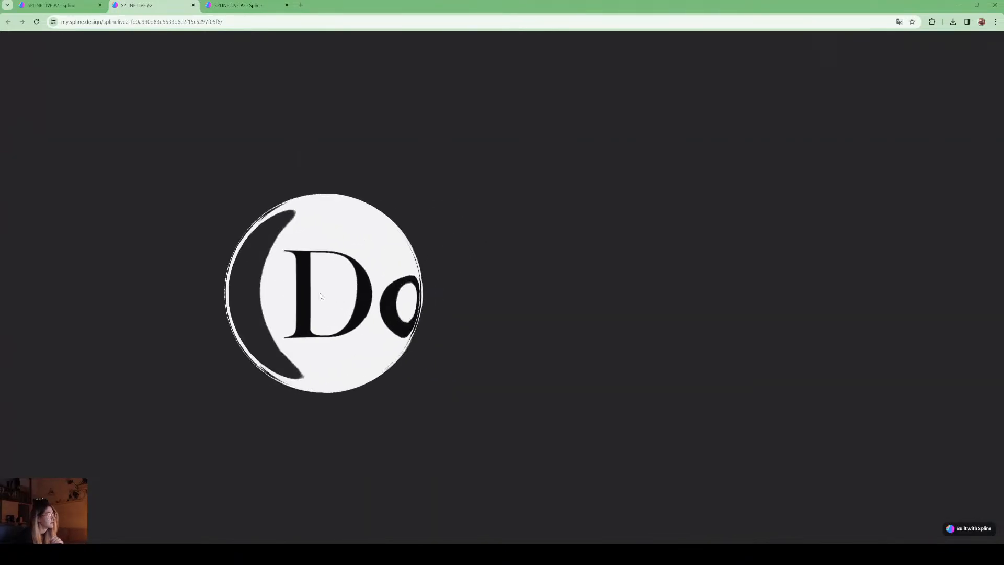
left_click(238, 6)
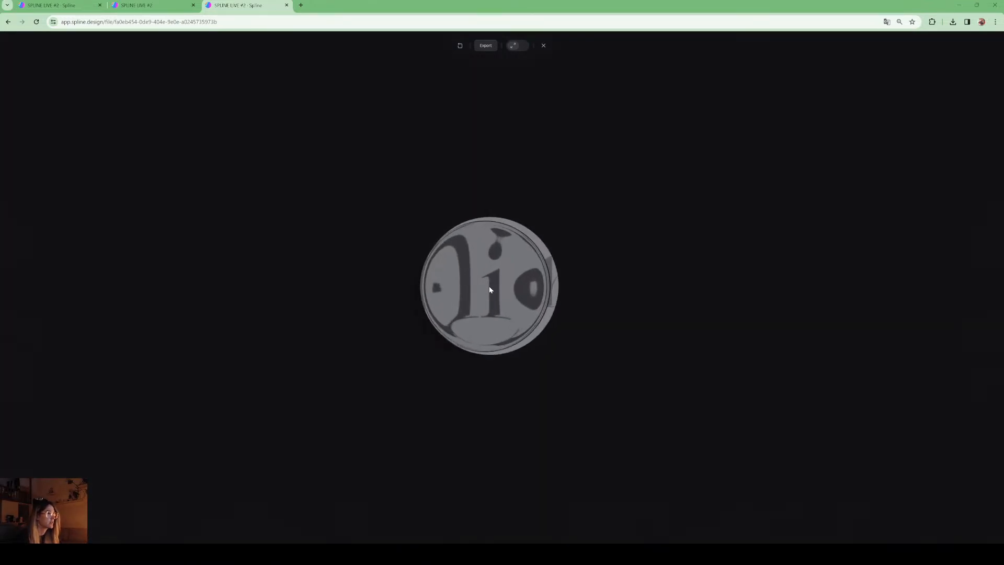
left_click(543, 46)
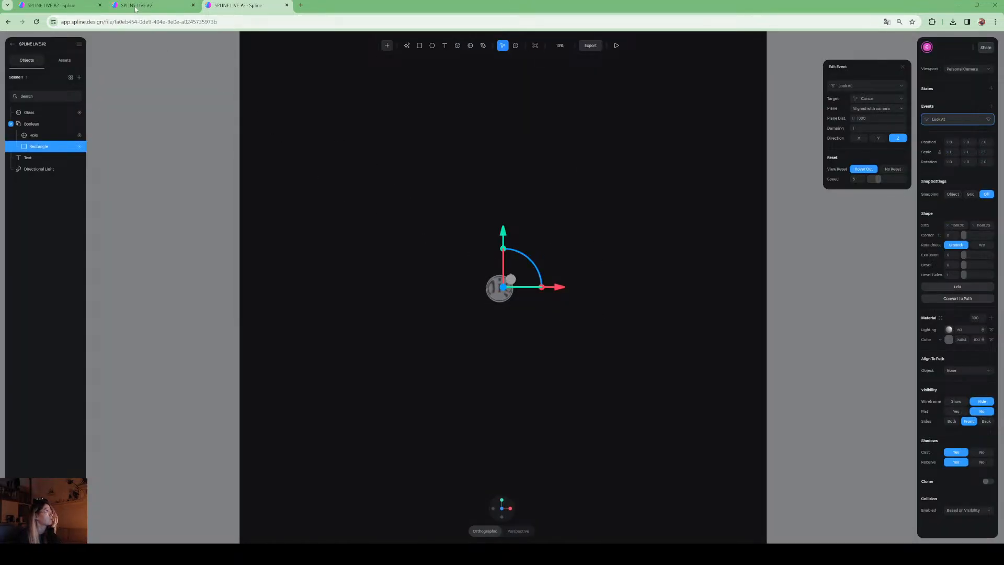
In the original lens scene file, open the Rectangle's Look At event and check its Plane Dist. value.
left_click(55, 5)
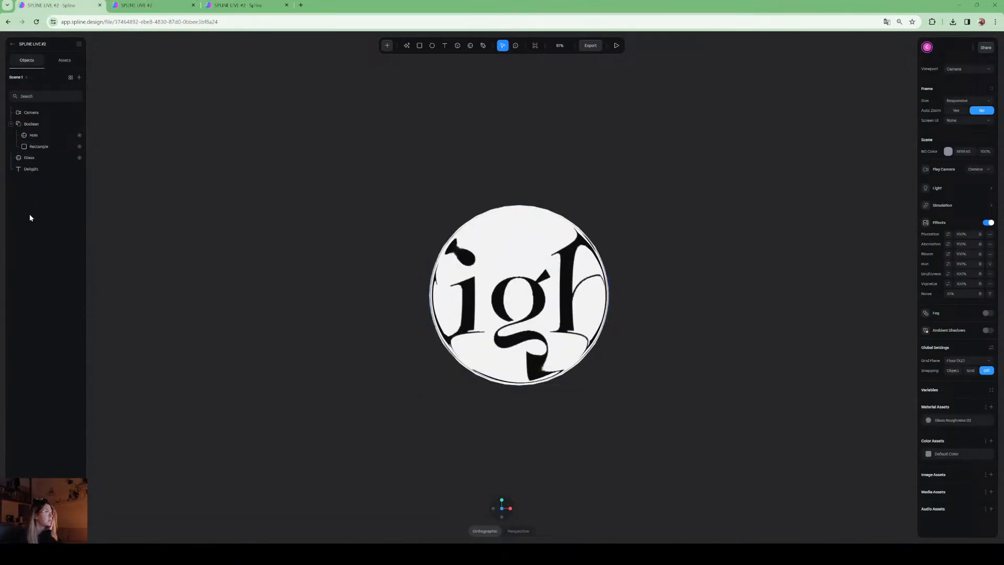
left_click(39, 147)
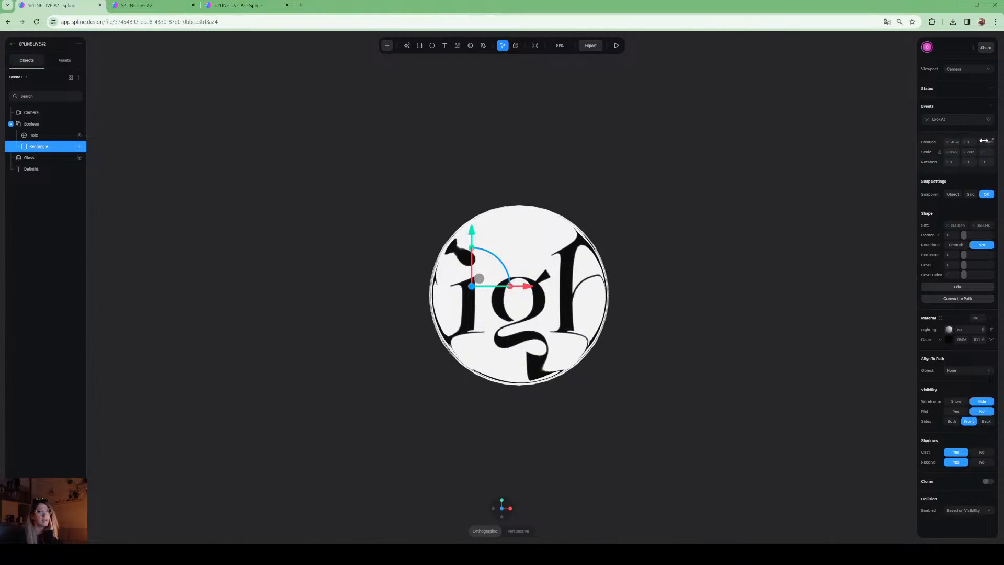
left_click(952, 120)
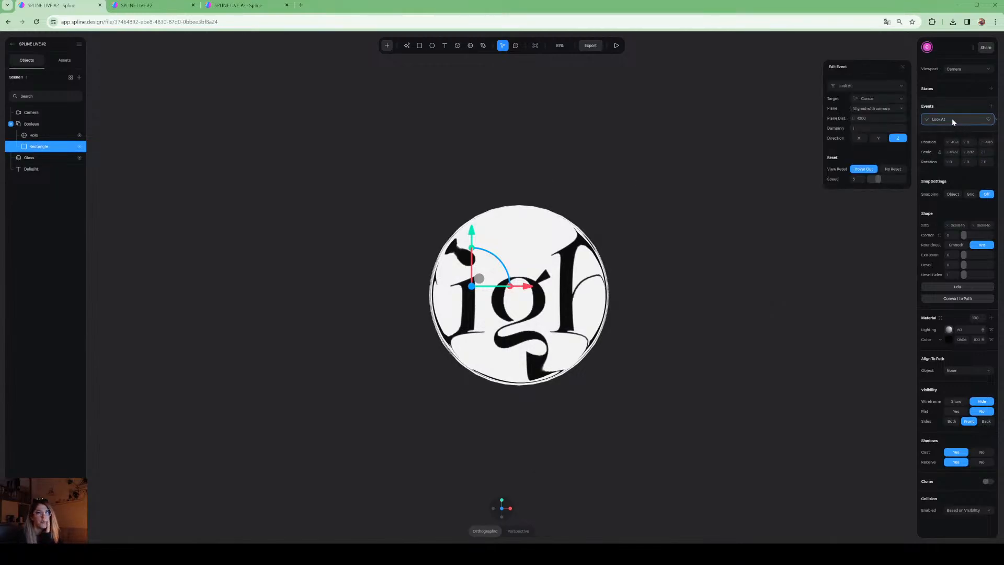
left_click(870, 119)
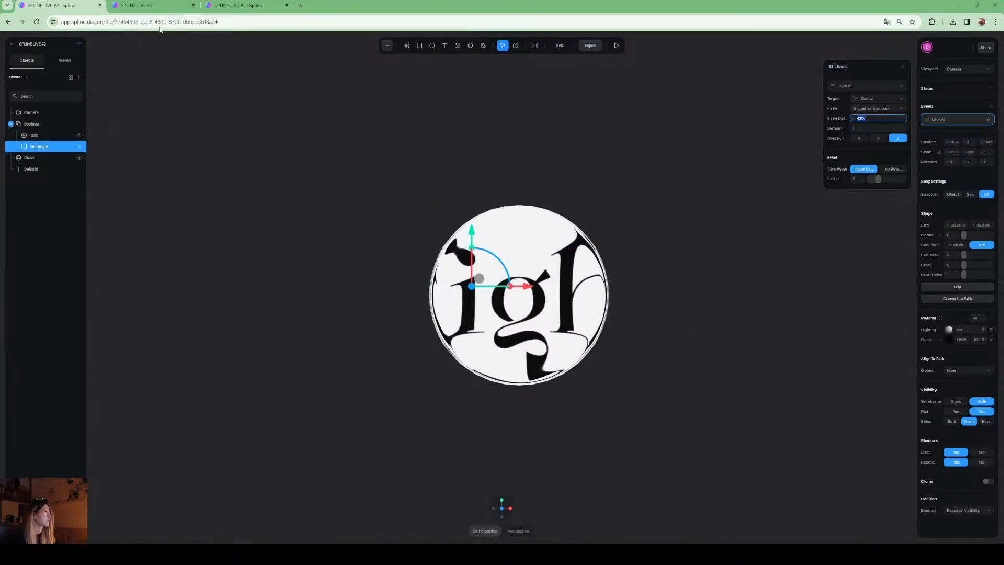
Back in the recreated scene, set the Rectangle's Look At plane distance to 4200 and preview the tilt in play mode.
key("ctrl+3")
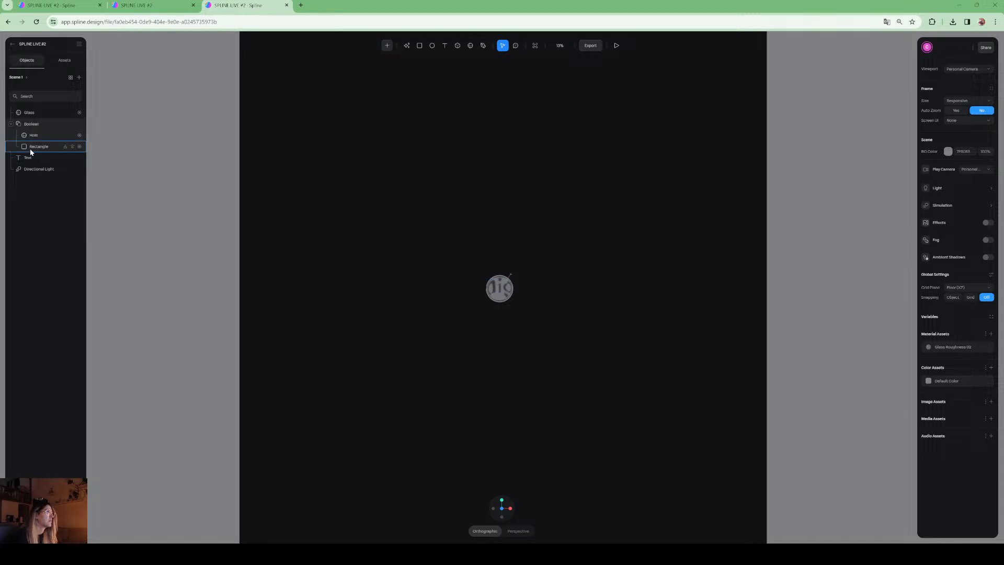
left_click(31, 151)
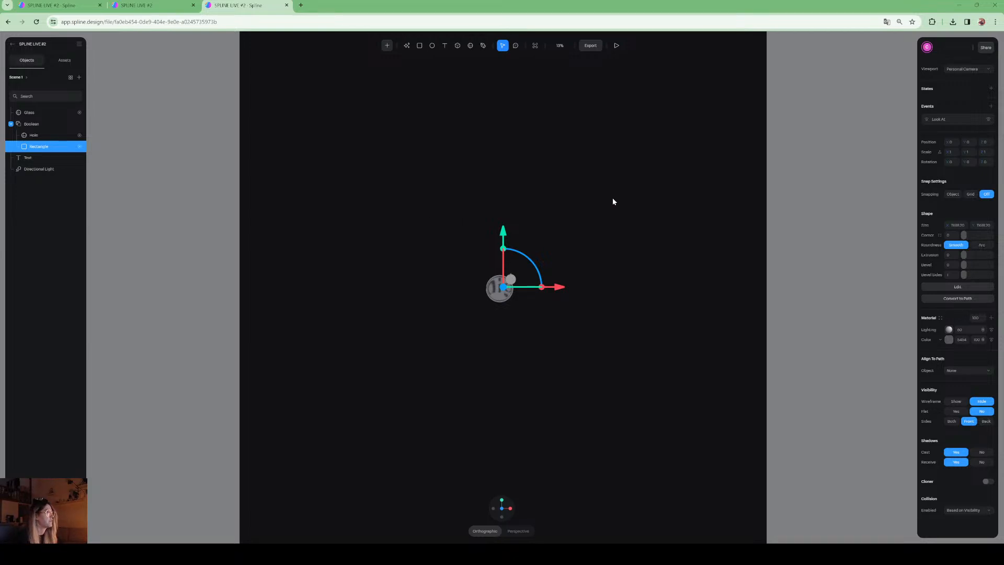
left_click(952, 118)
left_click(867, 118)
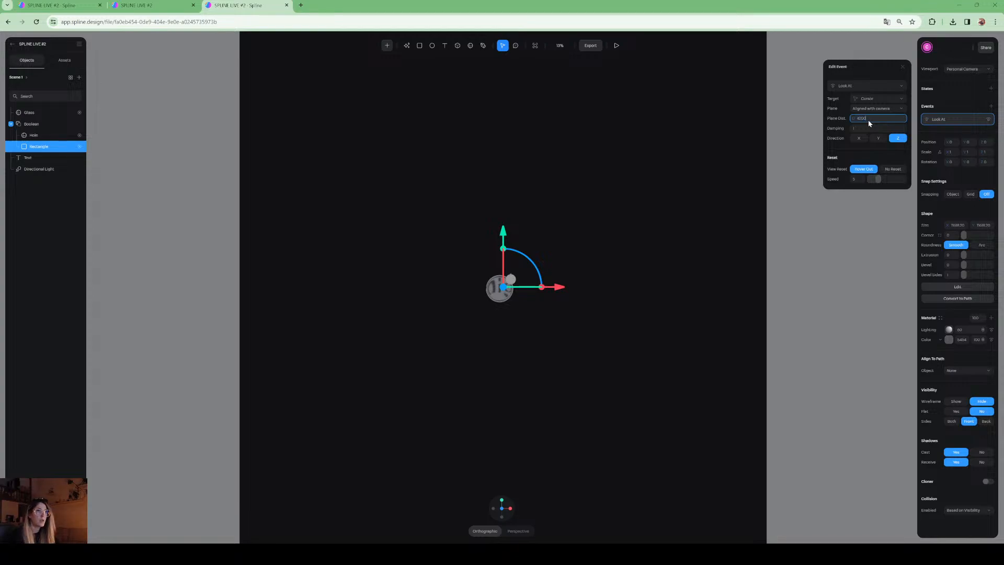
key("Return")
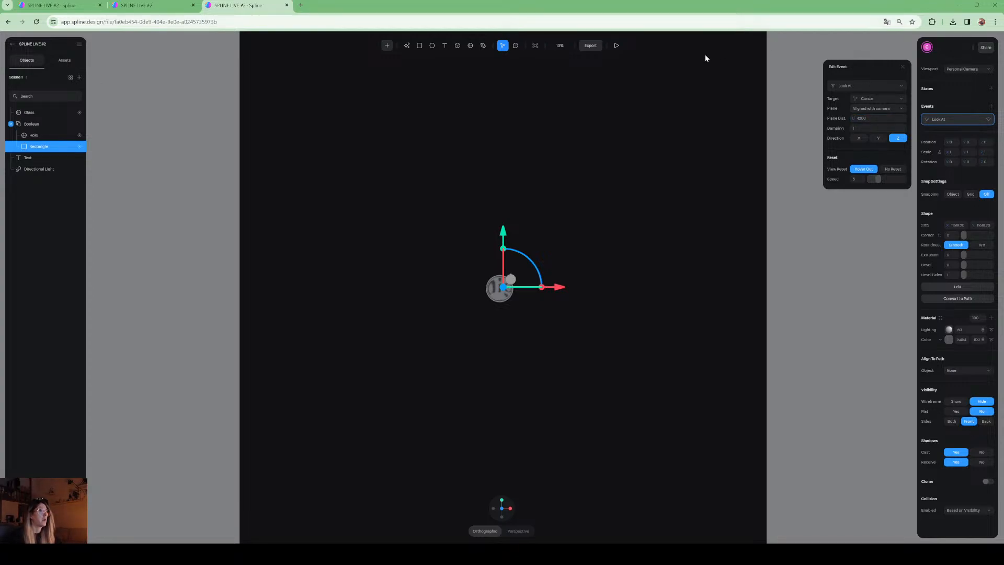
left_click(617, 45)
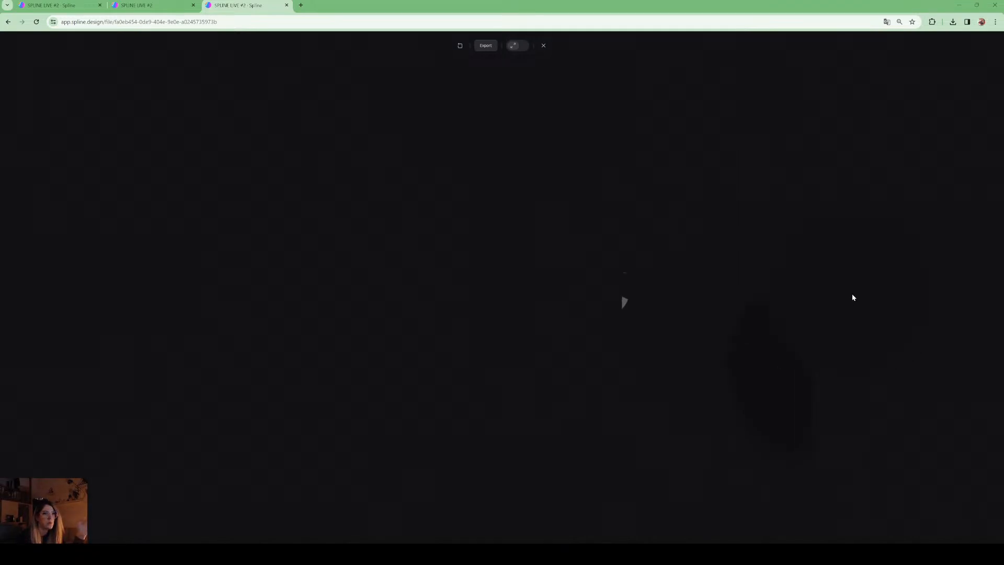
left_click(543, 46)
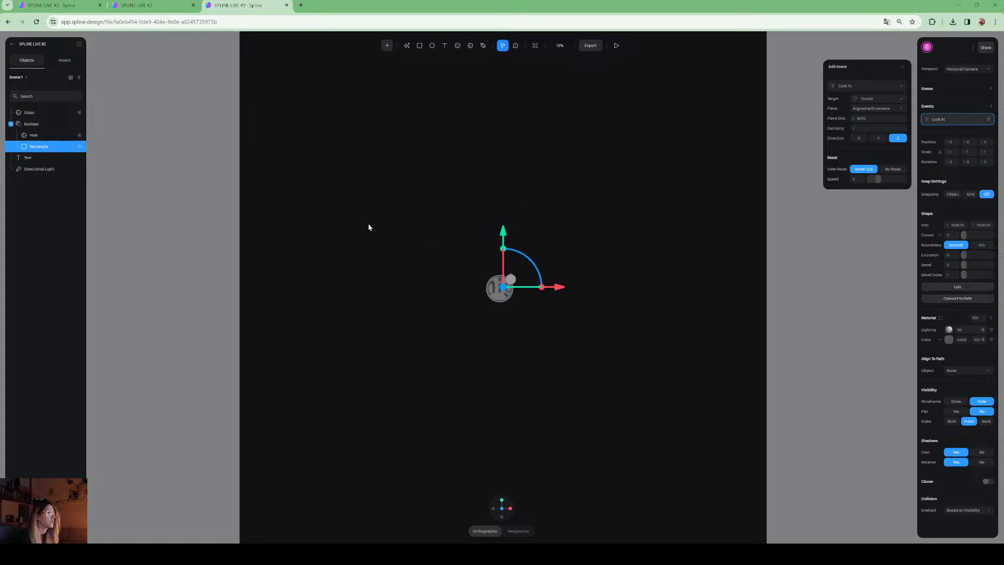
Widen the Rectangle evenly about its centre to nearly double its width and check its coverage in play mode.
left_click(409, 233)
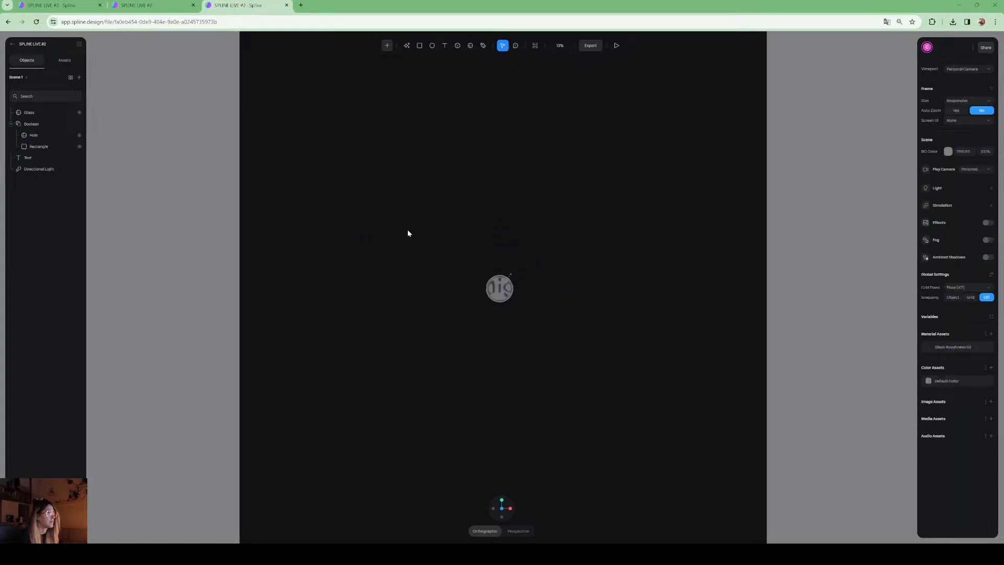
left_click(25, 147)
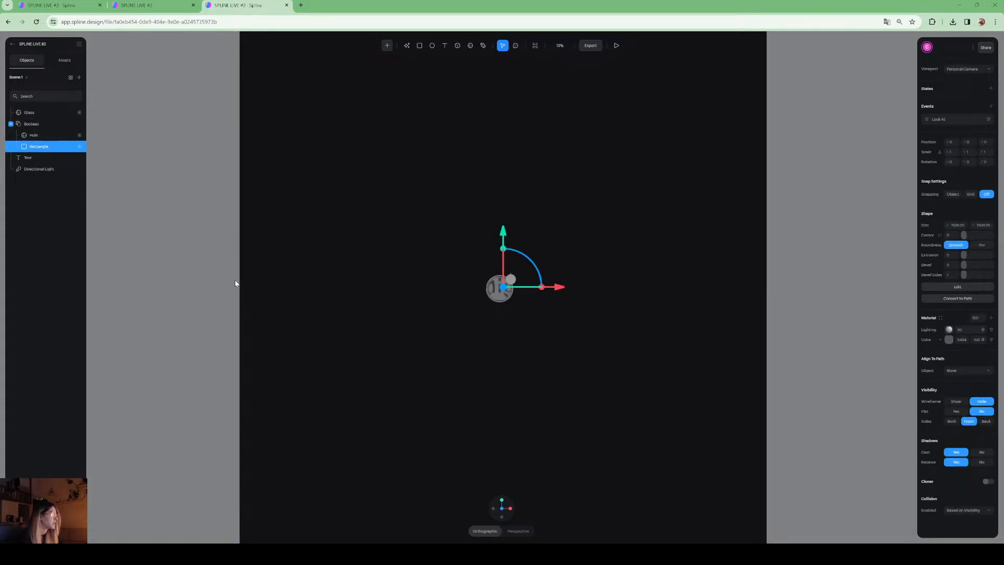
left_click_drag(239, 280, 11, 278)
left_click(615, 46)
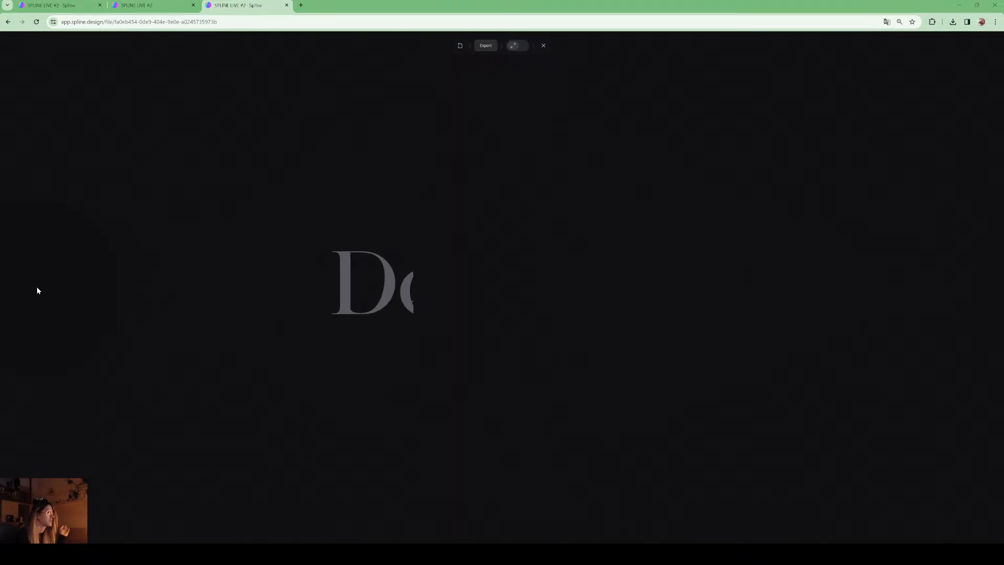
left_click(542, 46)
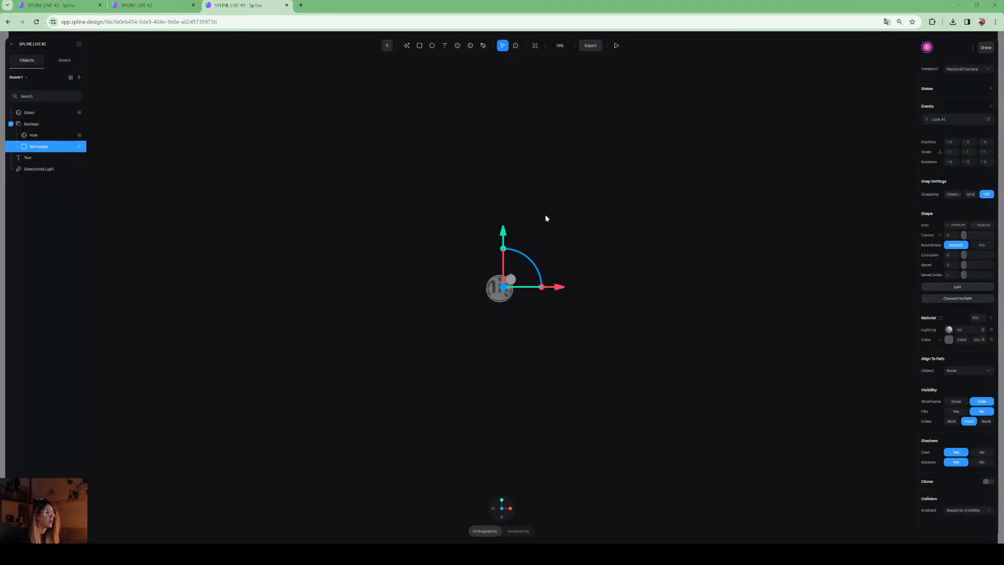
From the top view, move the Glass and Boolean objects together slightly forward along Z, away from the text, and check the result in play mode.
left_click(501, 502)
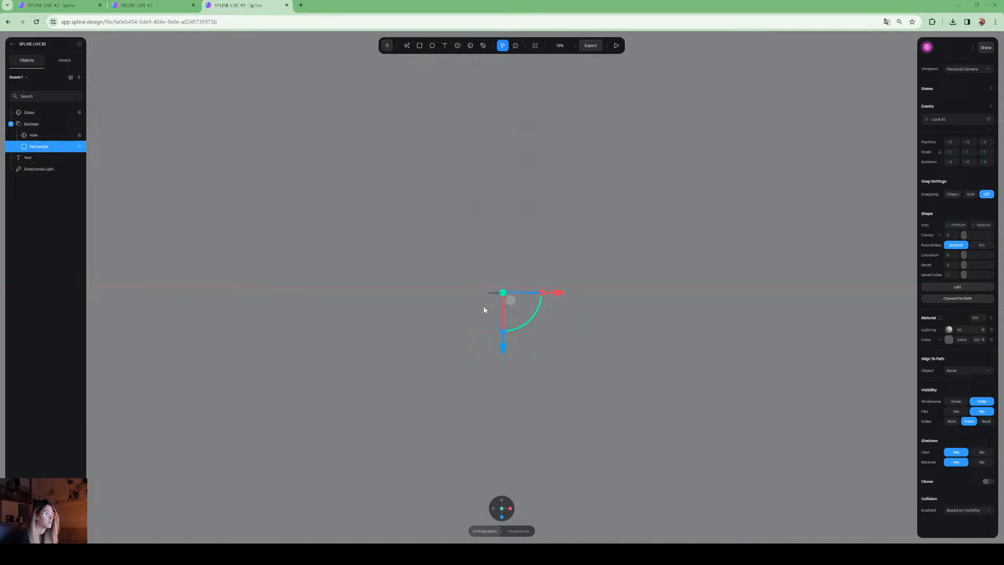
left_click(43, 124)
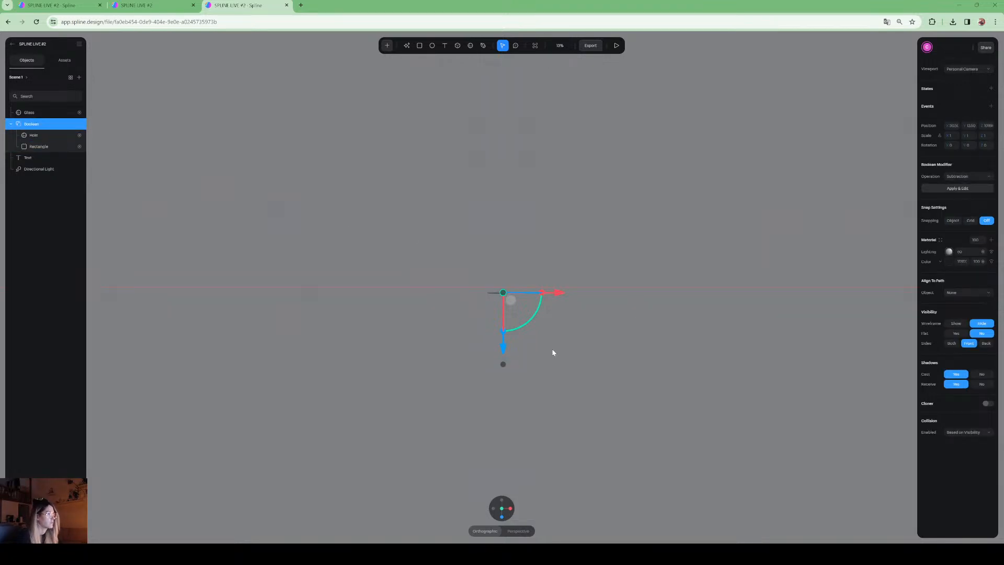
left_click(30, 113, "shift")
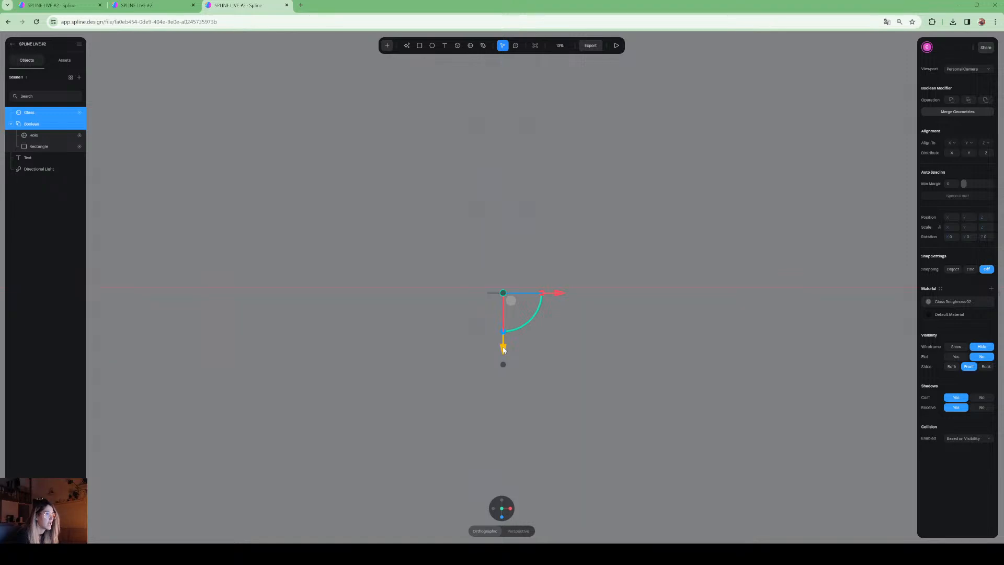
left_click_drag(503, 350, 503, 361)
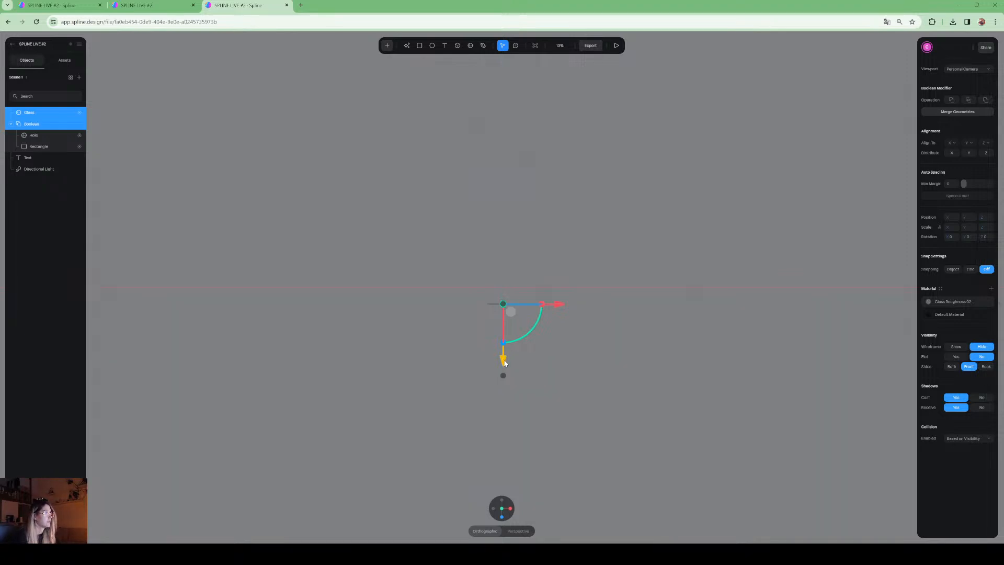
left_click_drag(505, 363, 505, 369)
left_click(504, 516)
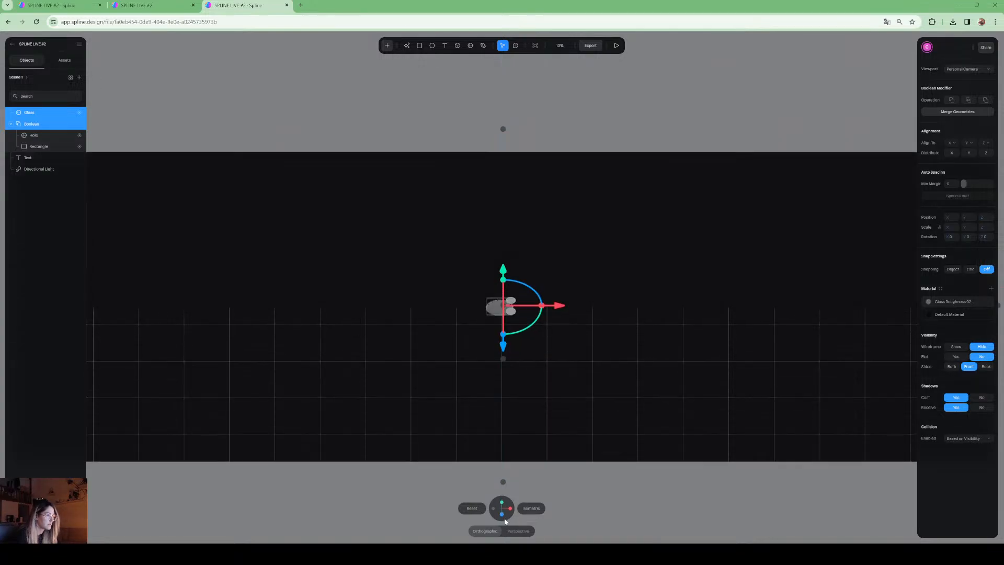
scroll(489, 280, "up", 10)
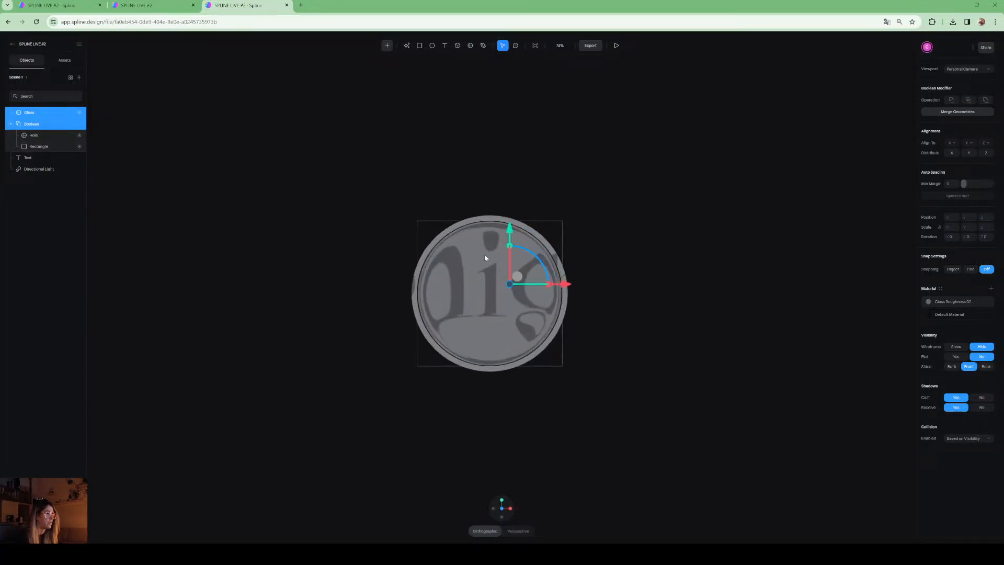
left_click(617, 46)
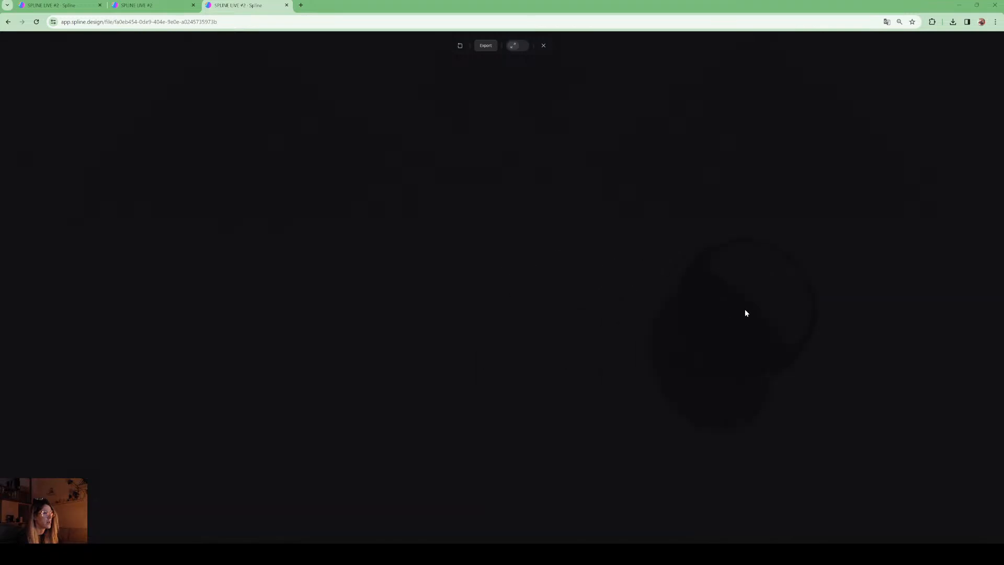
left_click(544, 45)
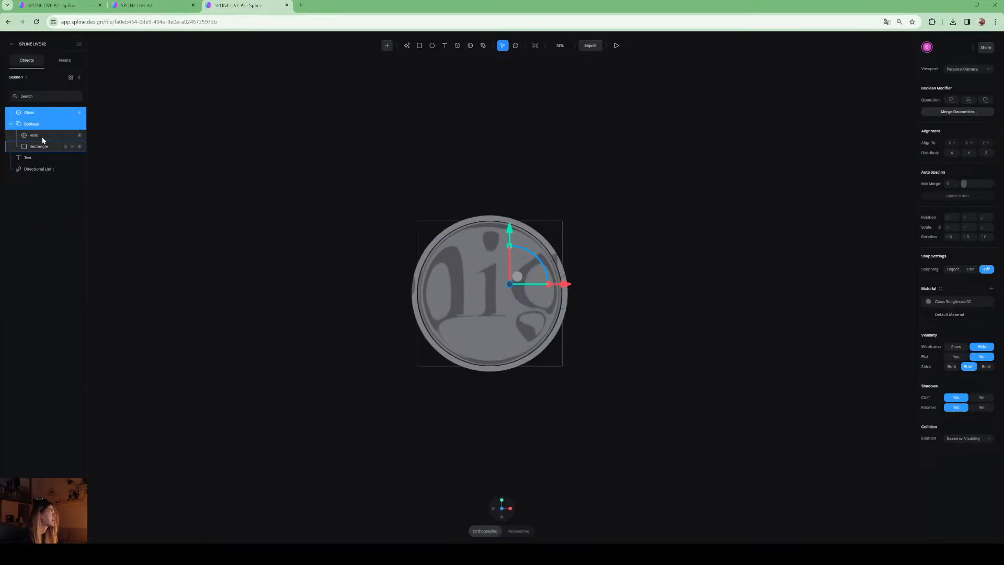
Hide the Fresnel layer of the Glass object's material and preview the lens in play mode.
left_click(28, 112)
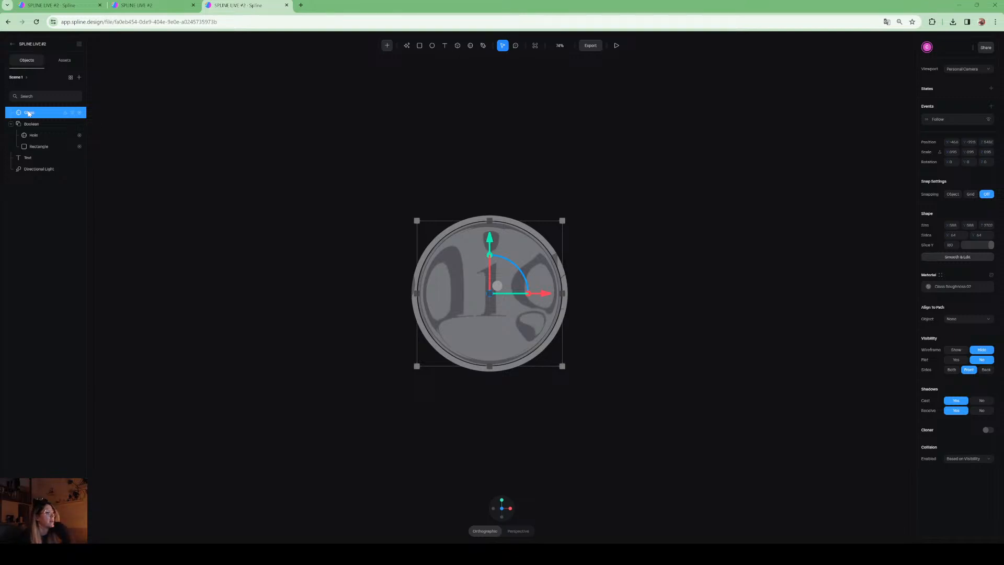
left_click(971, 287)
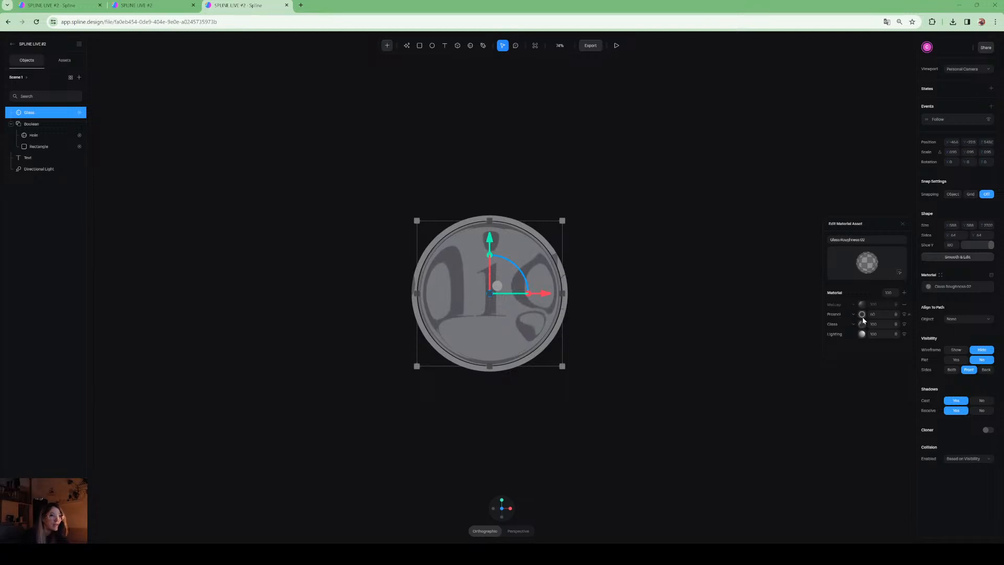
left_click(905, 315)
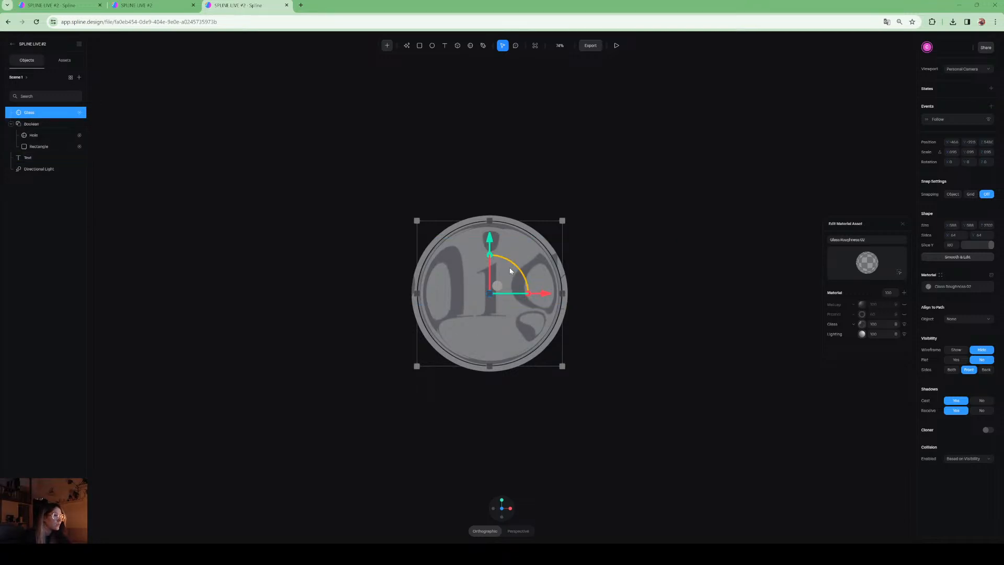
left_click(617, 46)
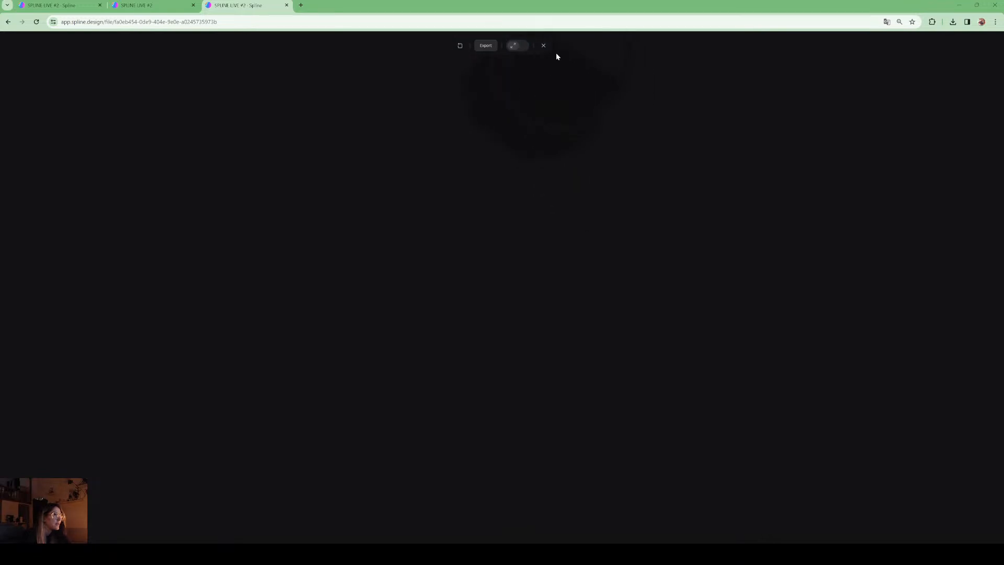
left_click(543, 46)
Hide the Directional Light and check the scene in play mode.
left_click(34, 148)
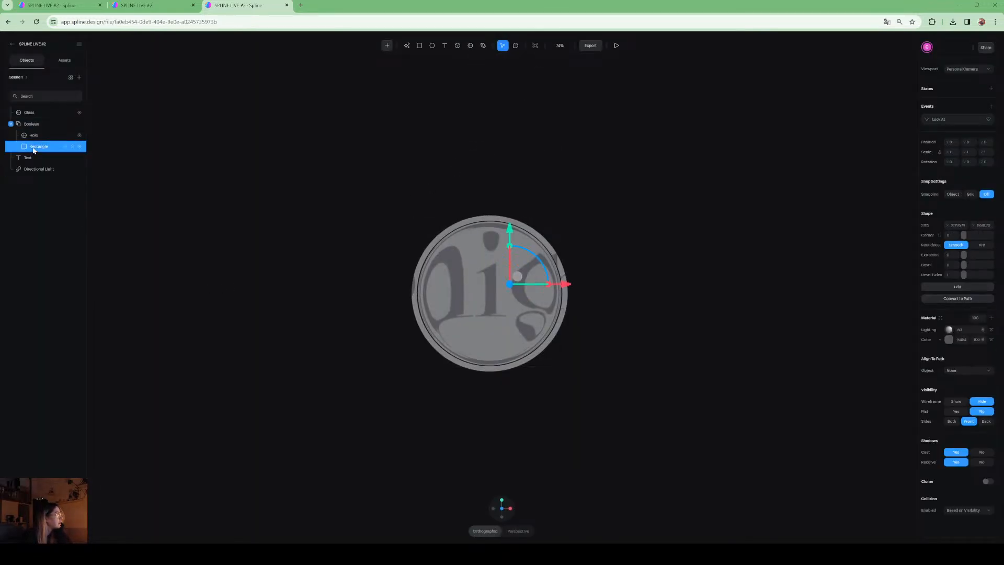
left_click(33, 199)
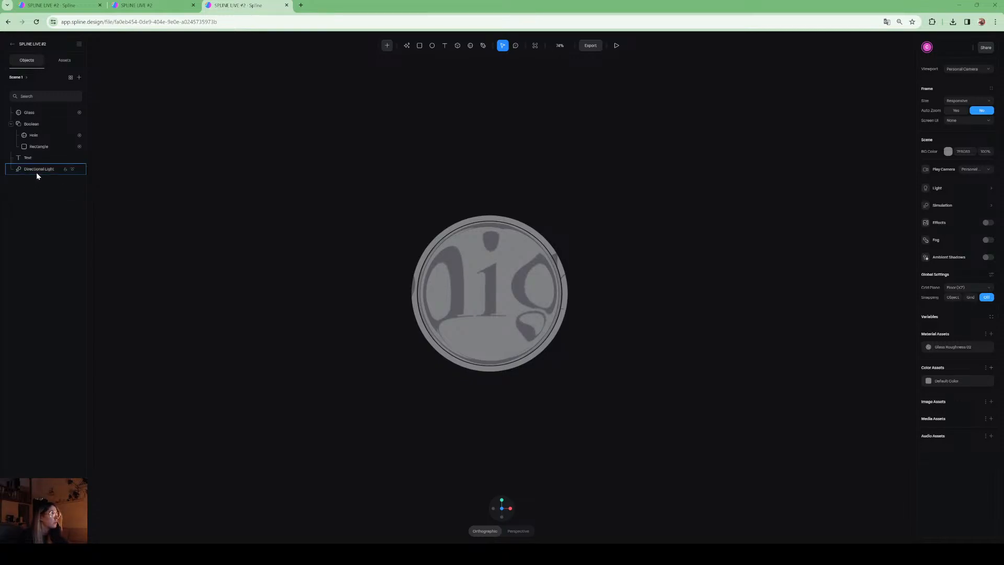
left_click(73, 170)
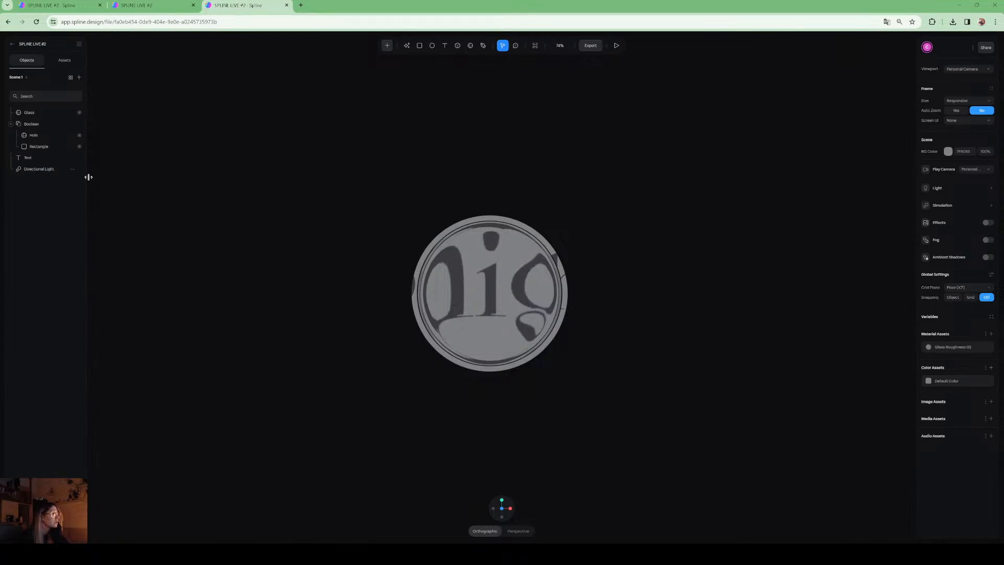
left_click(616, 46)
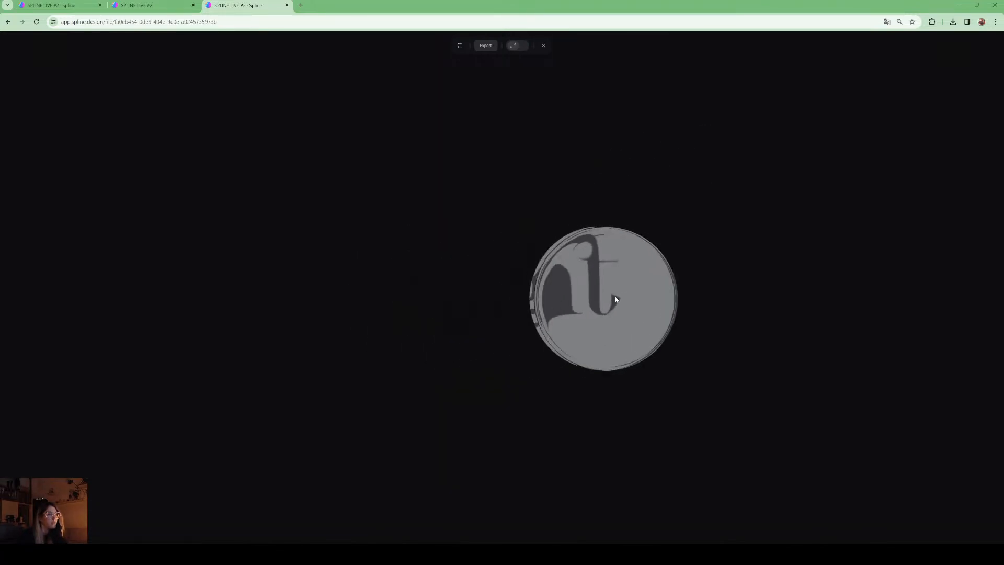
left_click(544, 46)
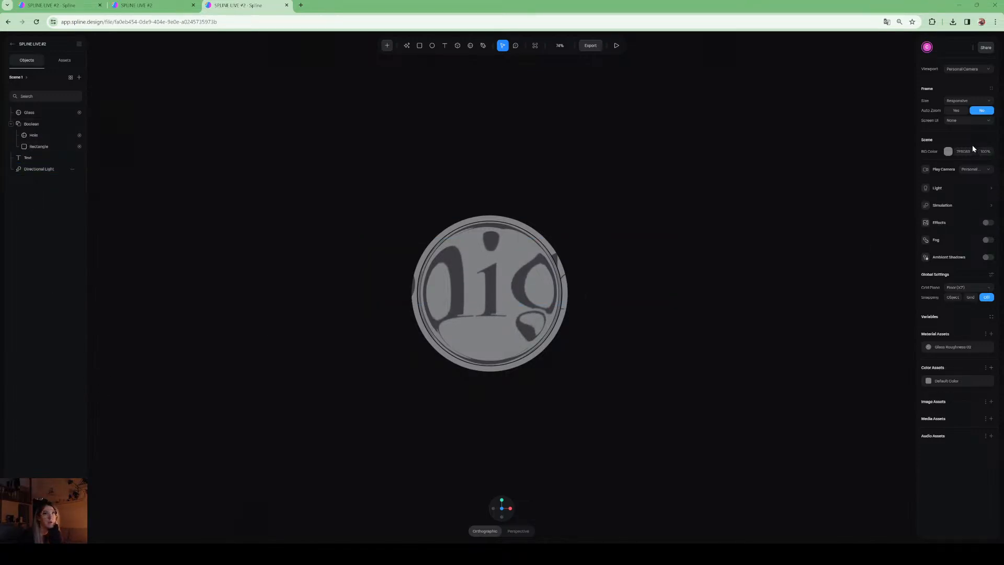
Lighten the scene's background colour to grey AAAAAA.
left_click(949, 151)
left_click_drag(923, 196, 922, 188)
left_click(34, 223)
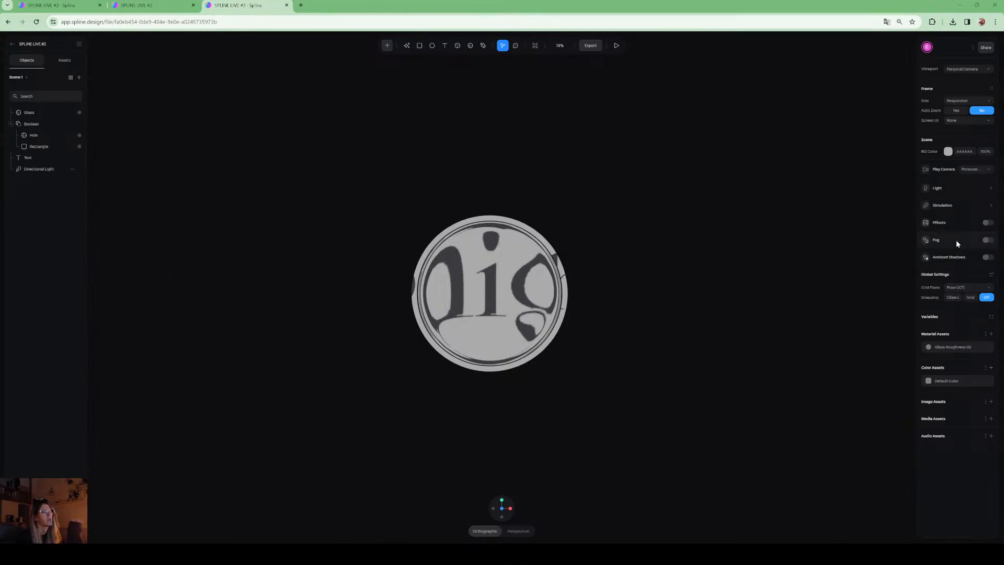
Enable the scene effects with Noise at 10%, comparing with the published lens scene, and preview the grain in play mode.
left_click(983, 223)
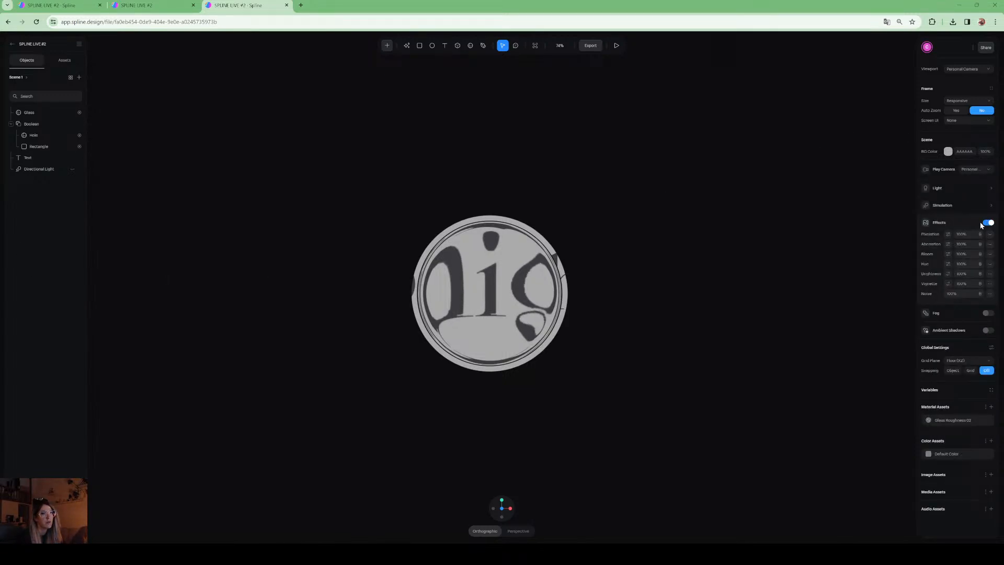
left_click(986, 222)
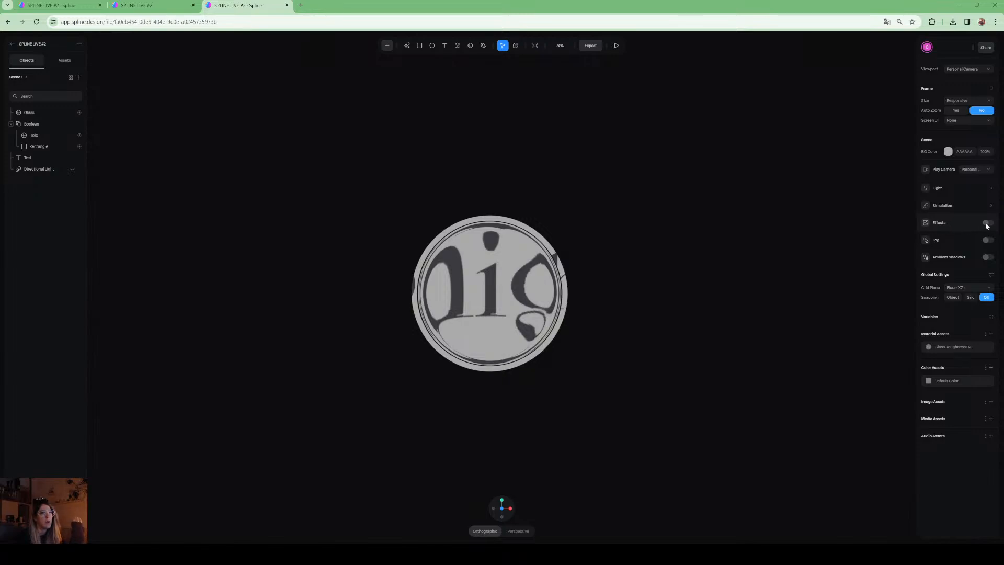
left_click(986, 223)
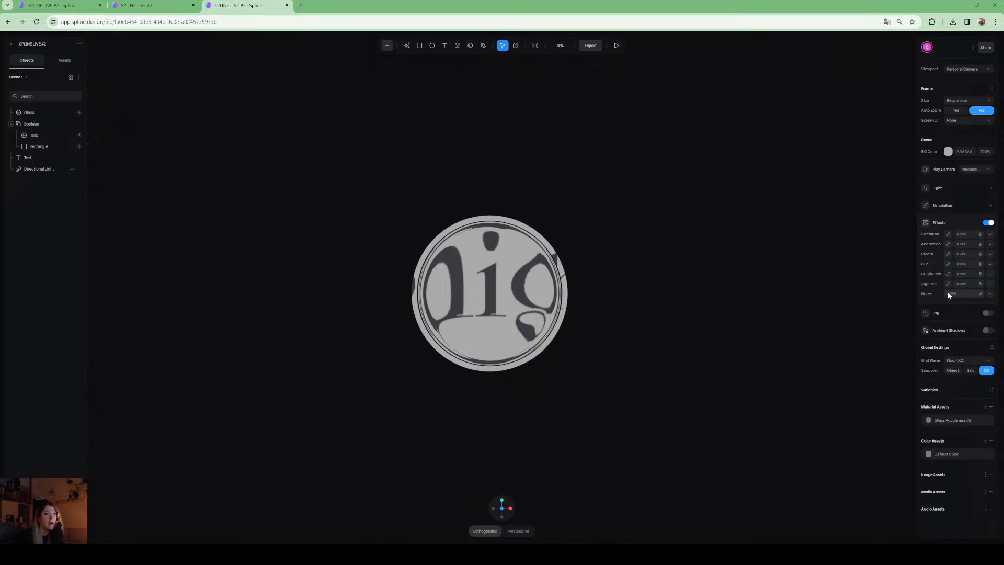
left_click(990, 294)
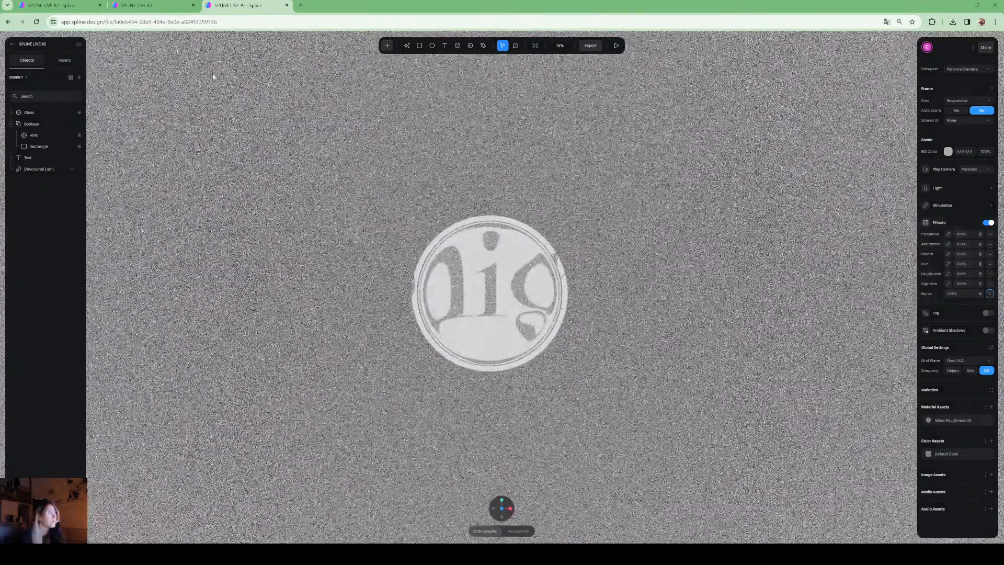
left_click(138, 5)
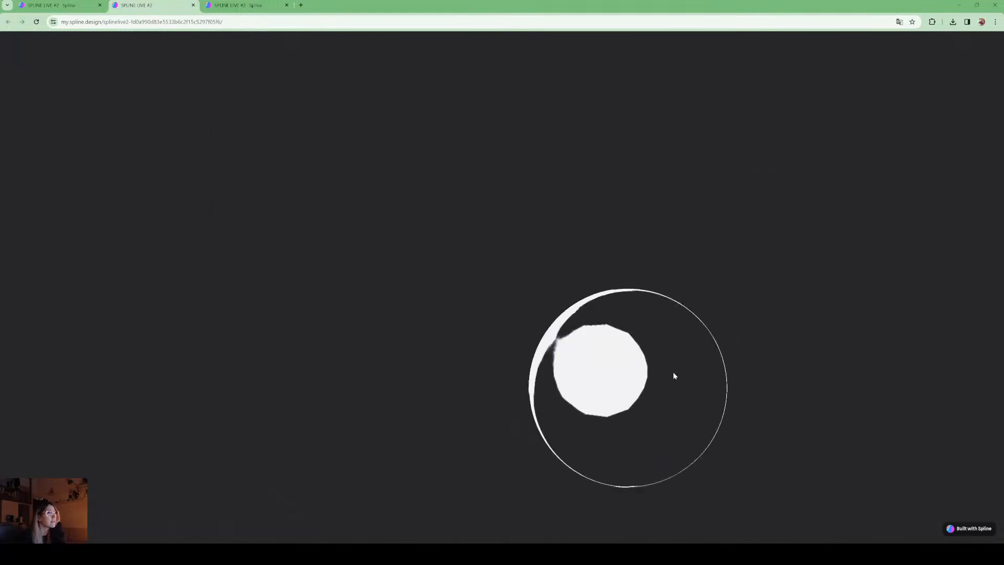
left_click(238, 5)
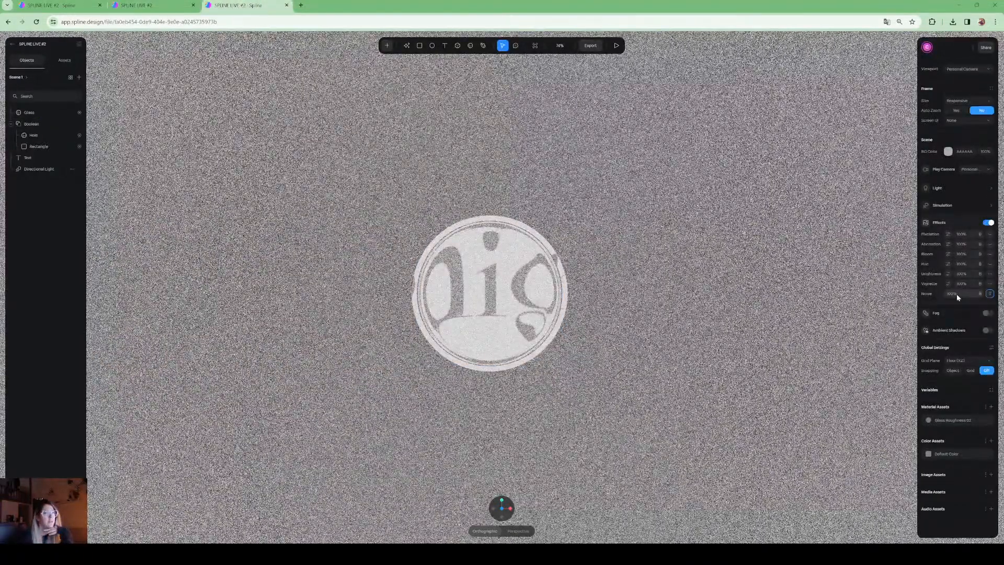
left_click(956, 294)
type("10")
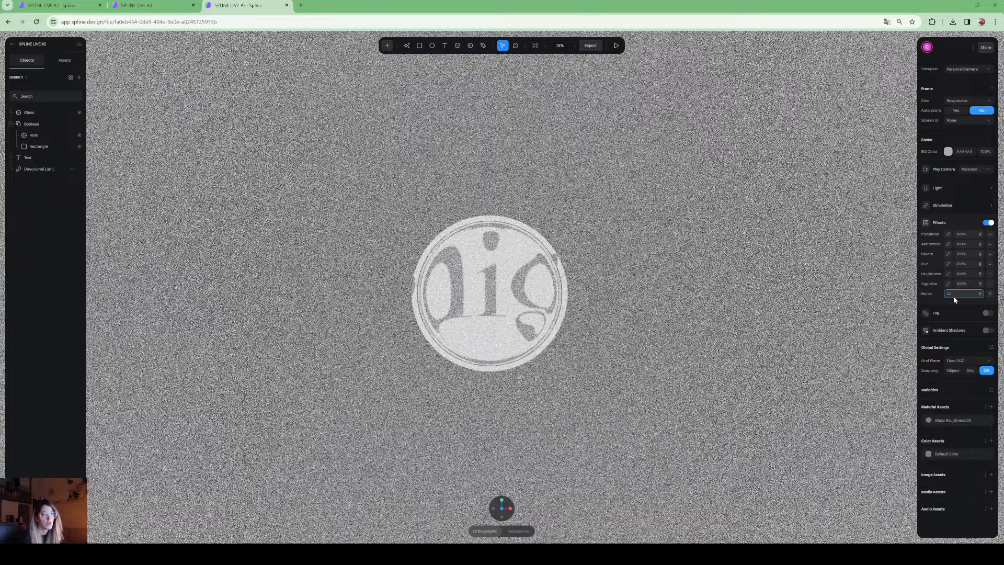
key("Return")
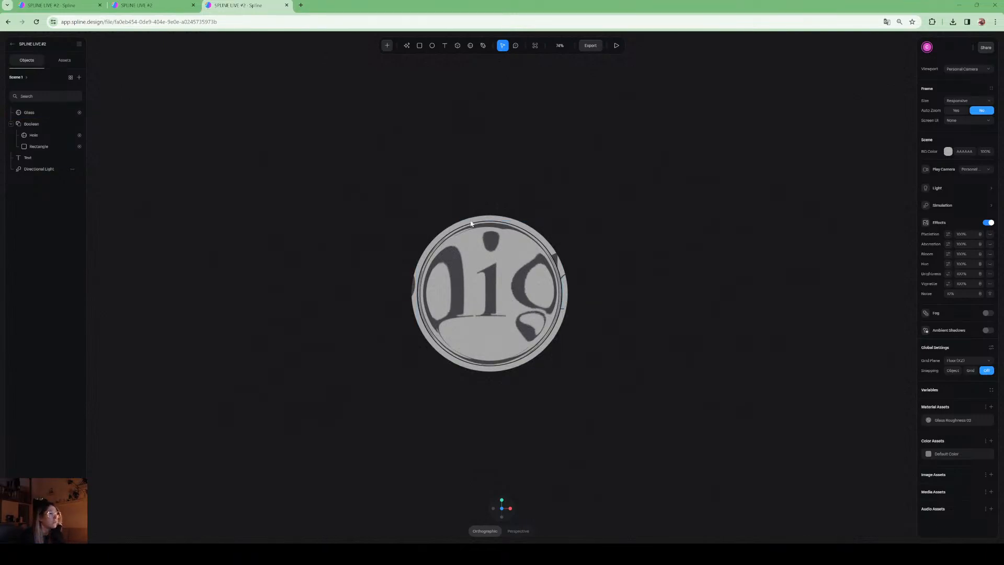
left_click(617, 46)
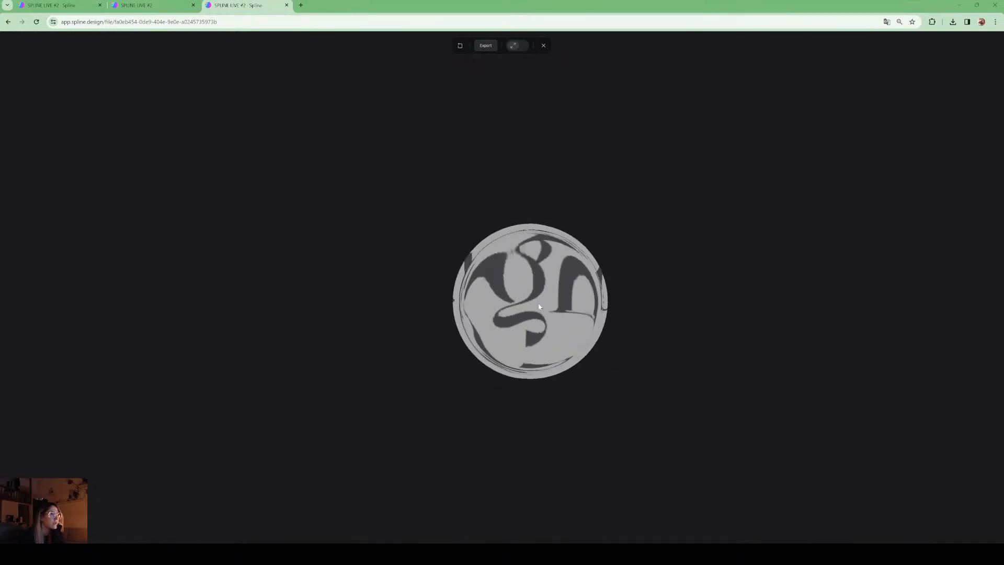
left_click(544, 45)
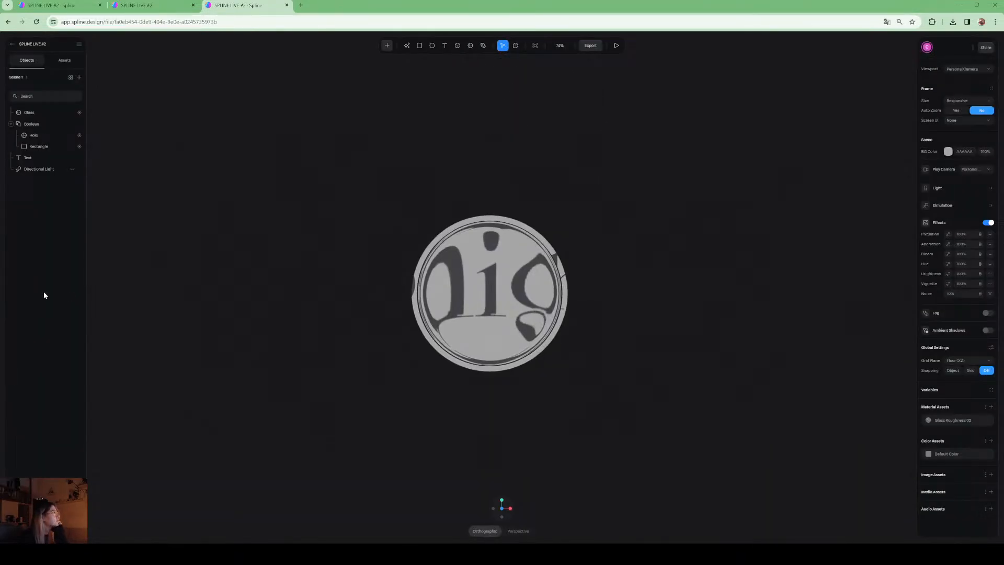
Darken the "Delight" text's colour to near black and preview it through the lens in play mode.
left_click(30, 156)
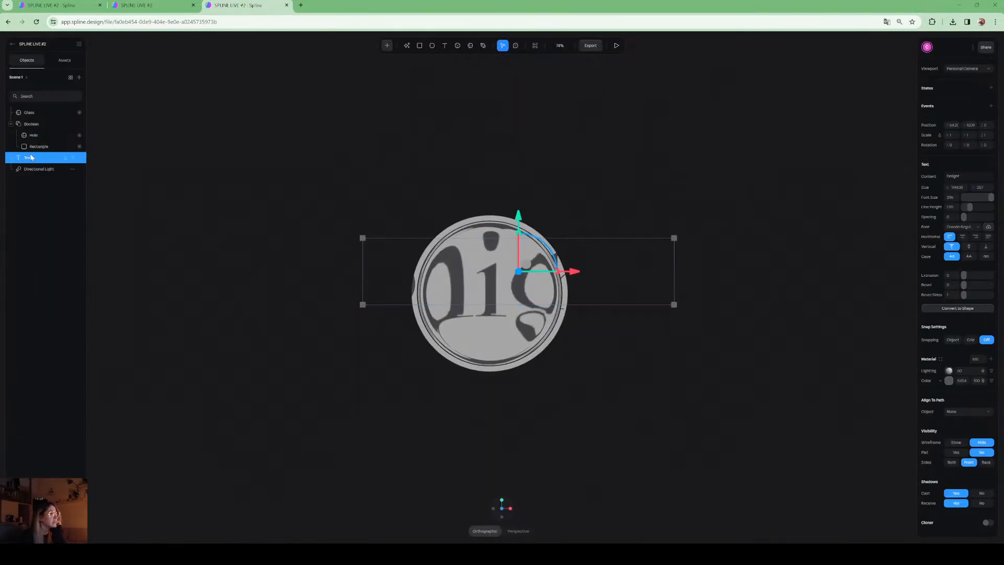
left_click(948, 381)
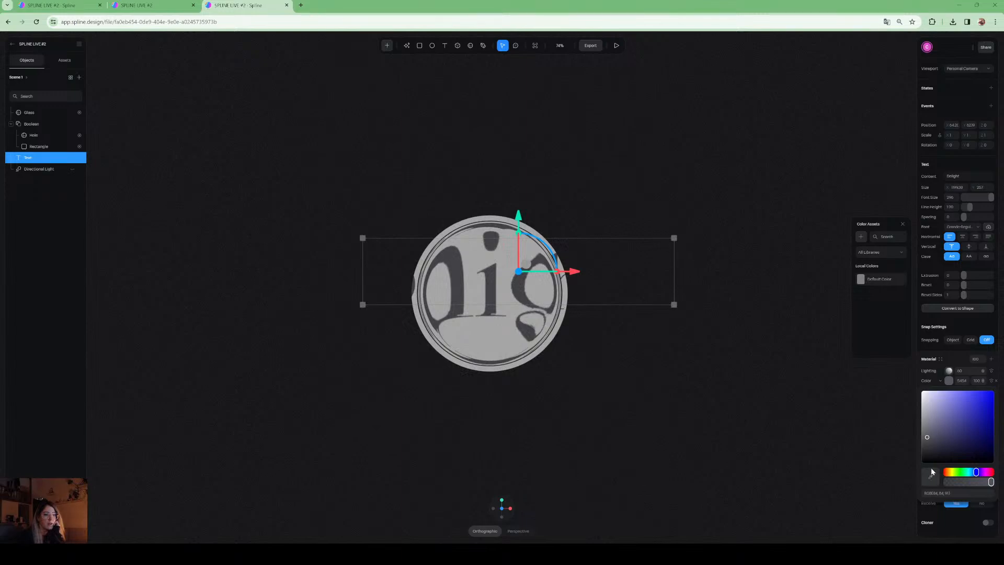
left_click_drag(929, 456, 925, 456)
left_click(984, 371)
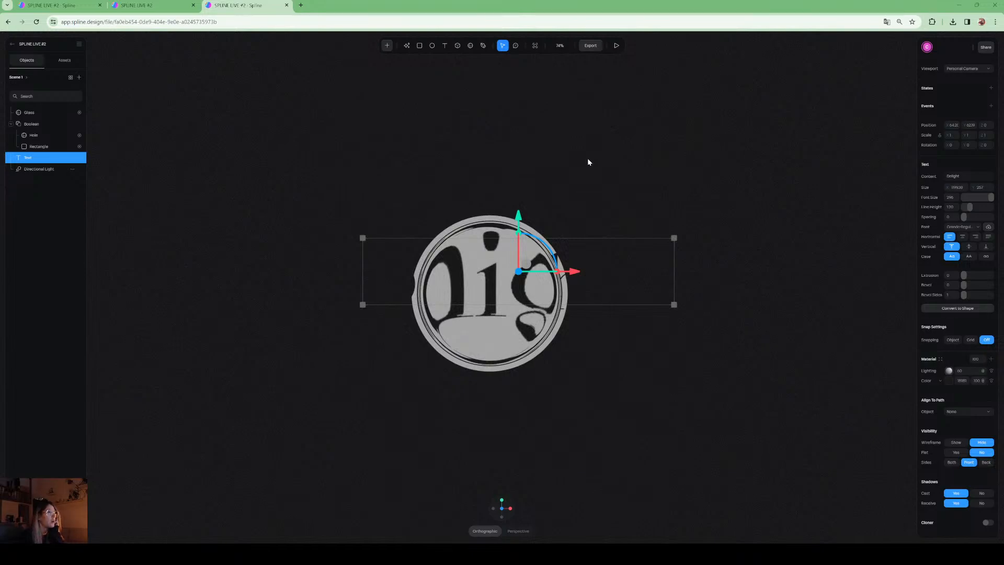
left_click(617, 45)
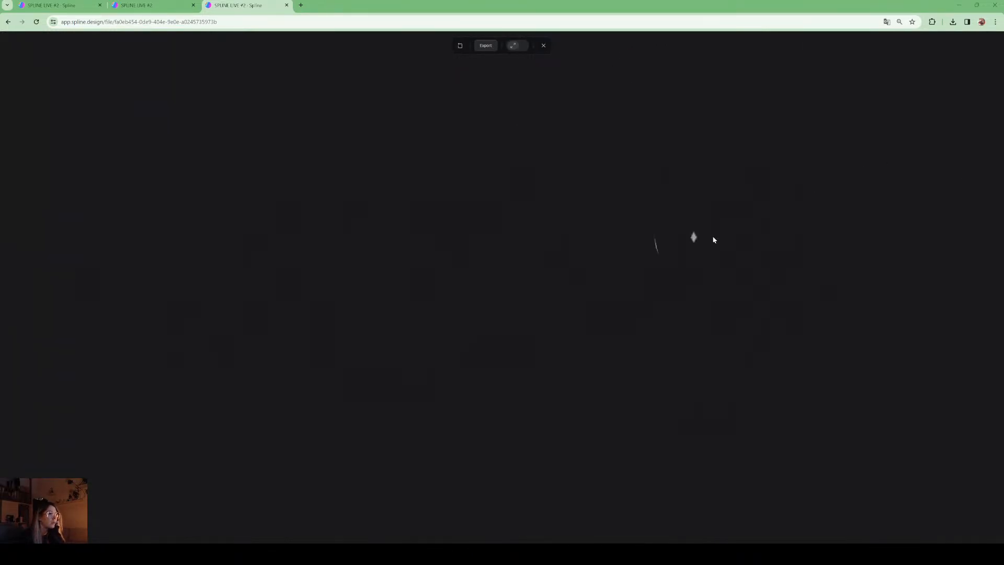